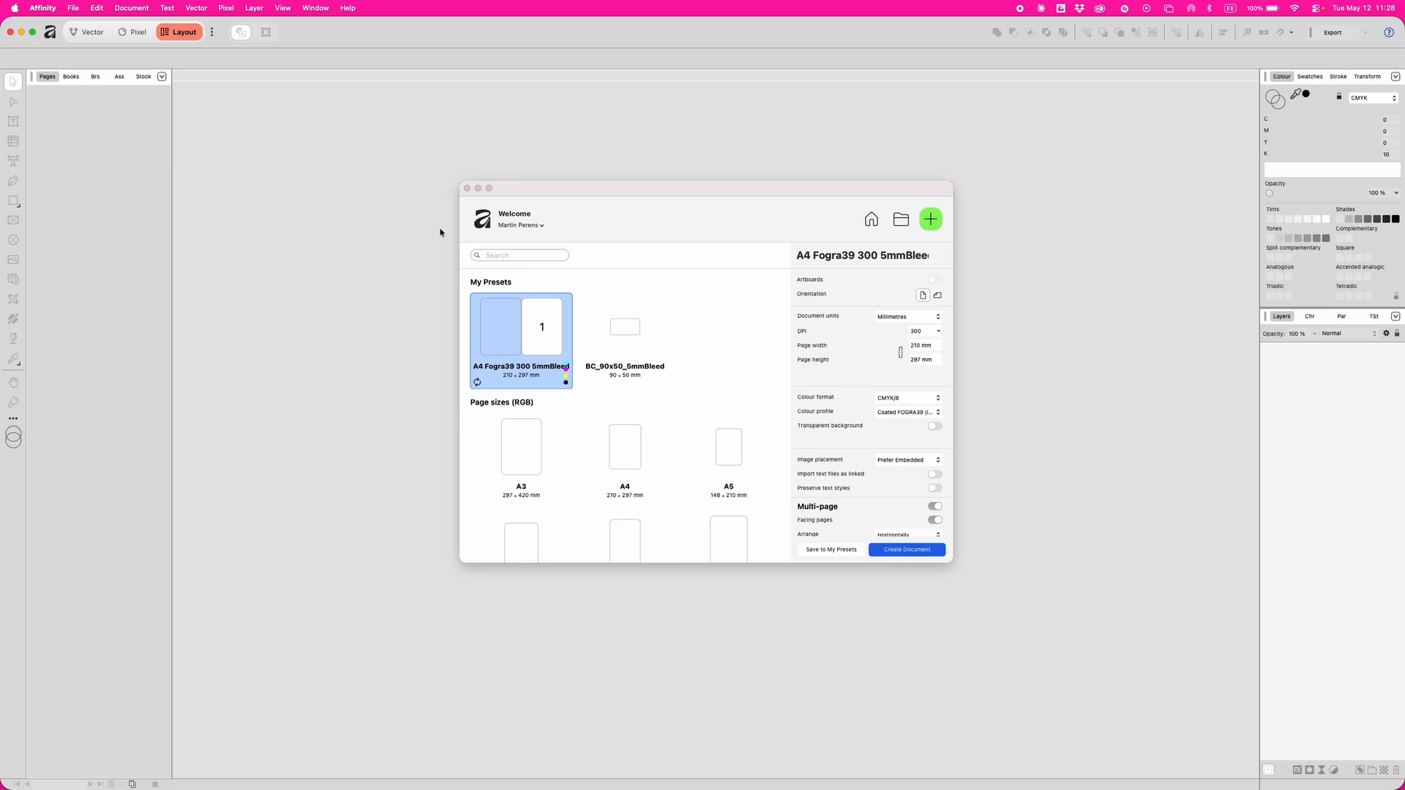
Step: Choose the A4 page size for the new document, with CMYK/8 colour format and the Coated FOGRA39 colour profile
{"action": "scroll", "coordinate": [526, 380], "scroll_direction": "down", "scroll_amount": 2}
{"action": "left_click", "coordinate": [525, 381]}
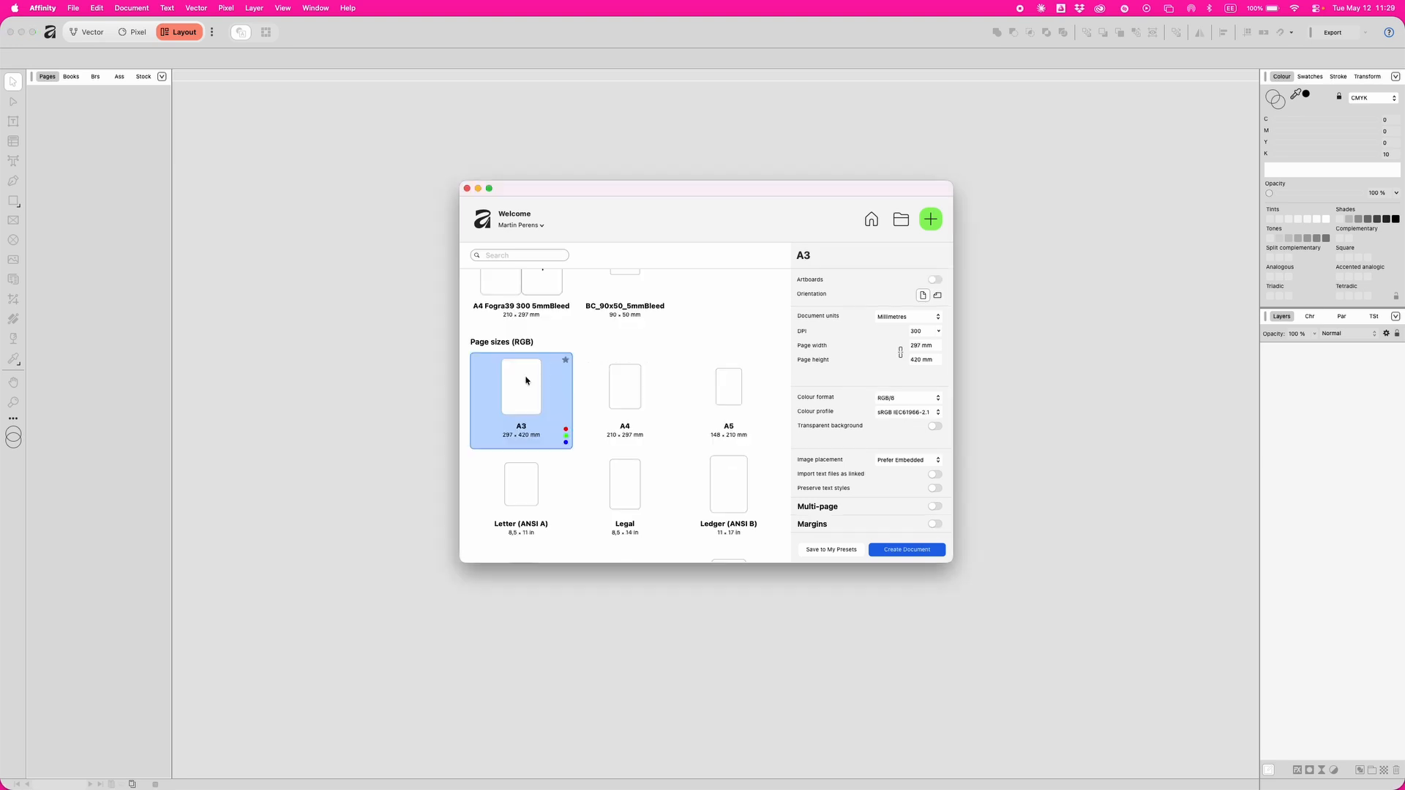
{"action": "left_click", "coordinate": [634, 390]}
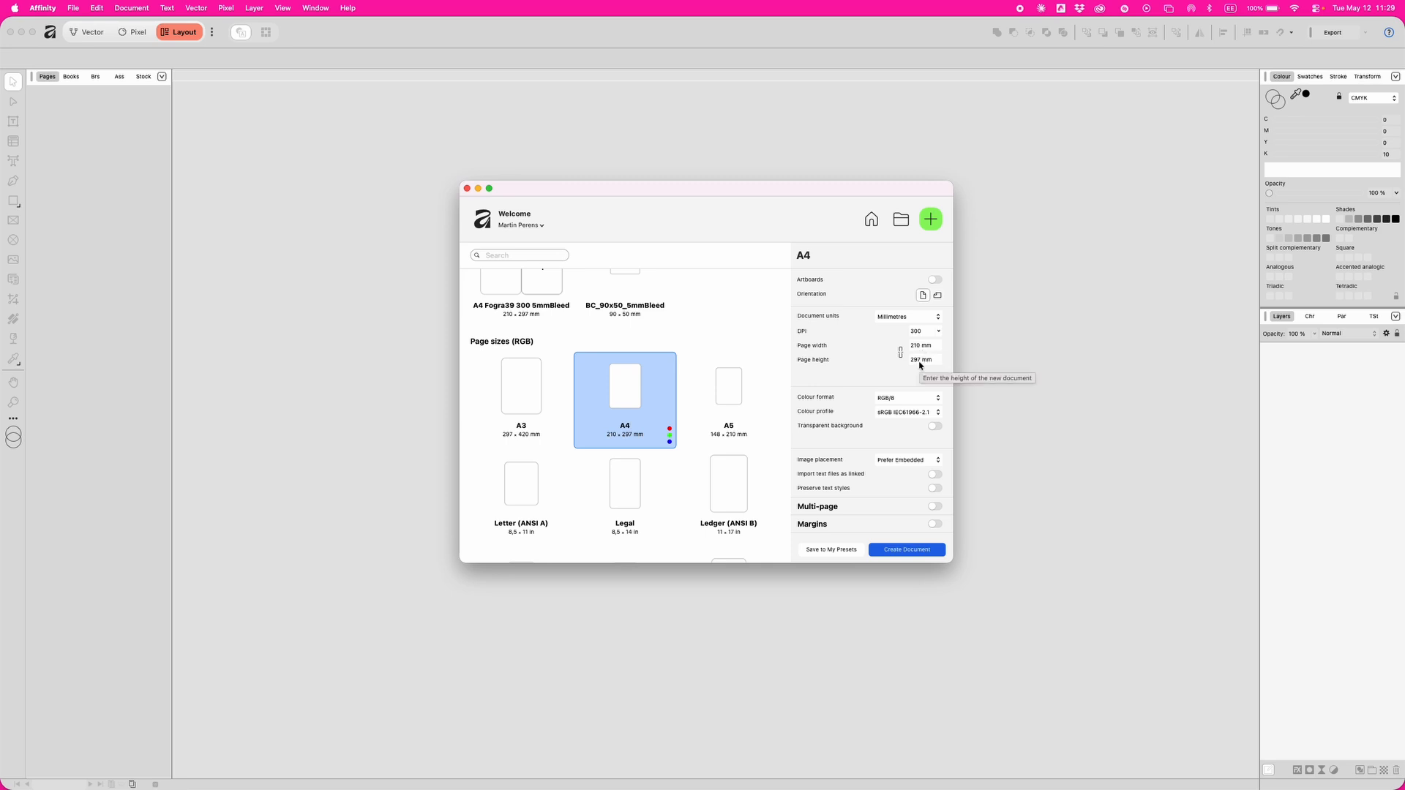
{"action": "left_click", "coordinate": [908, 398]}
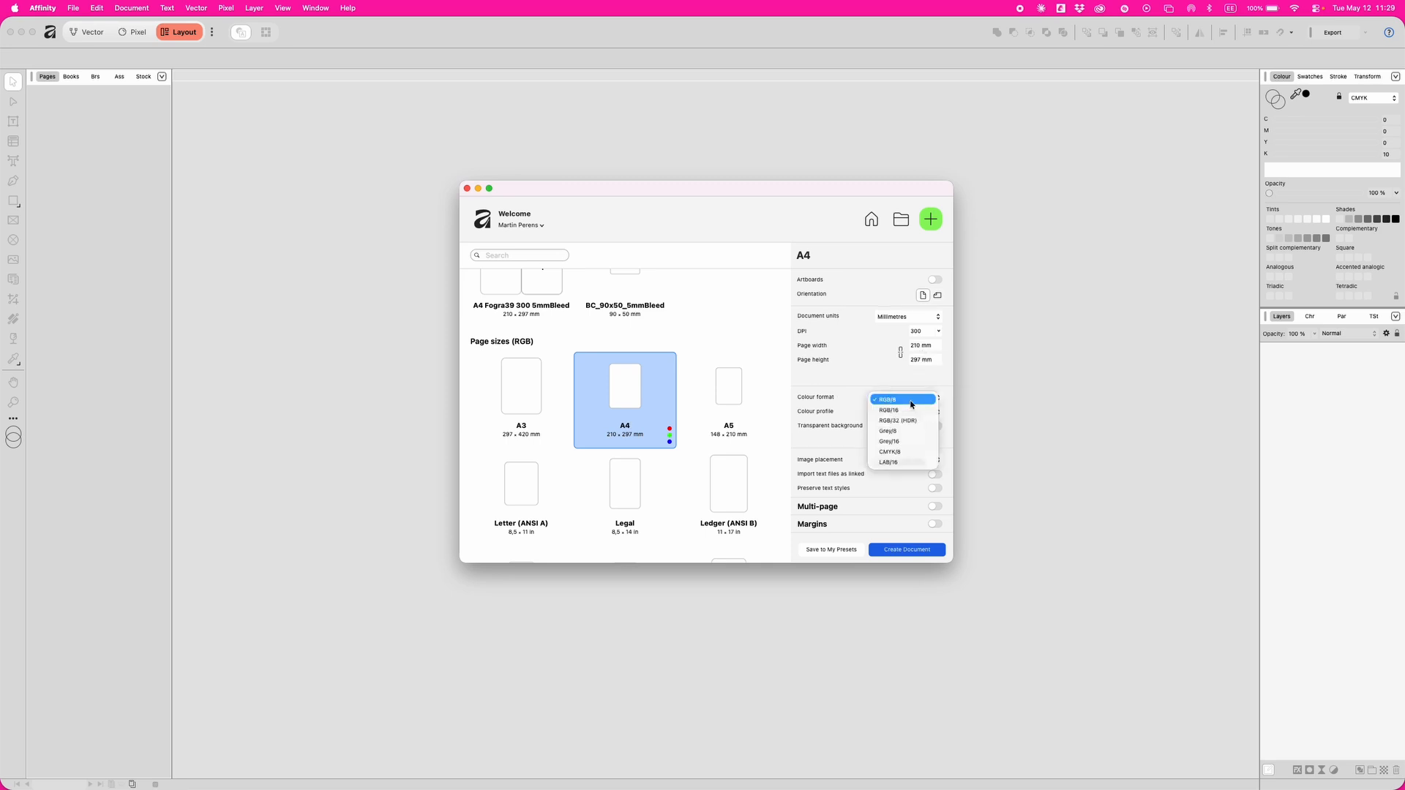
{"action": "left_click", "coordinate": [905, 452]}
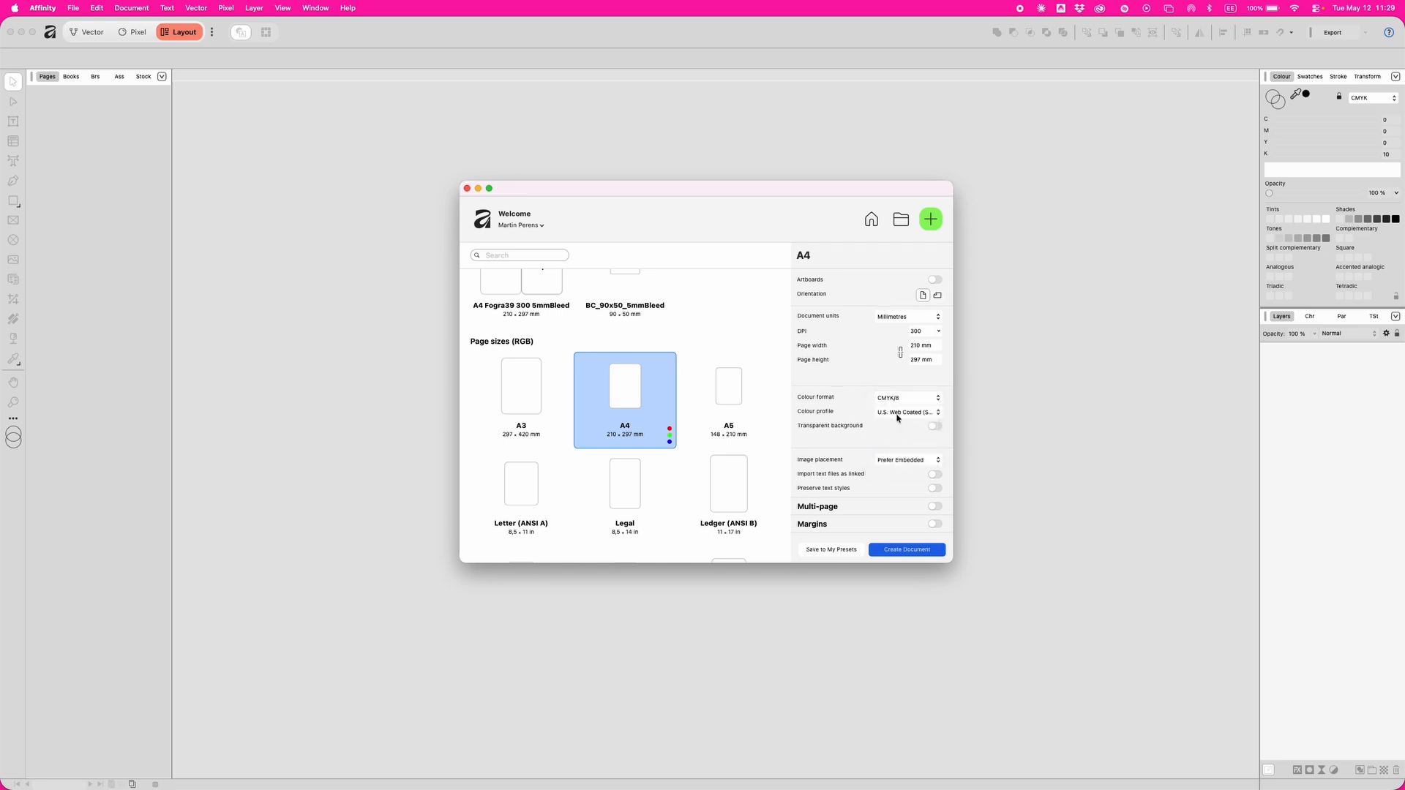
{"action": "left_click", "coordinate": [897, 417]}
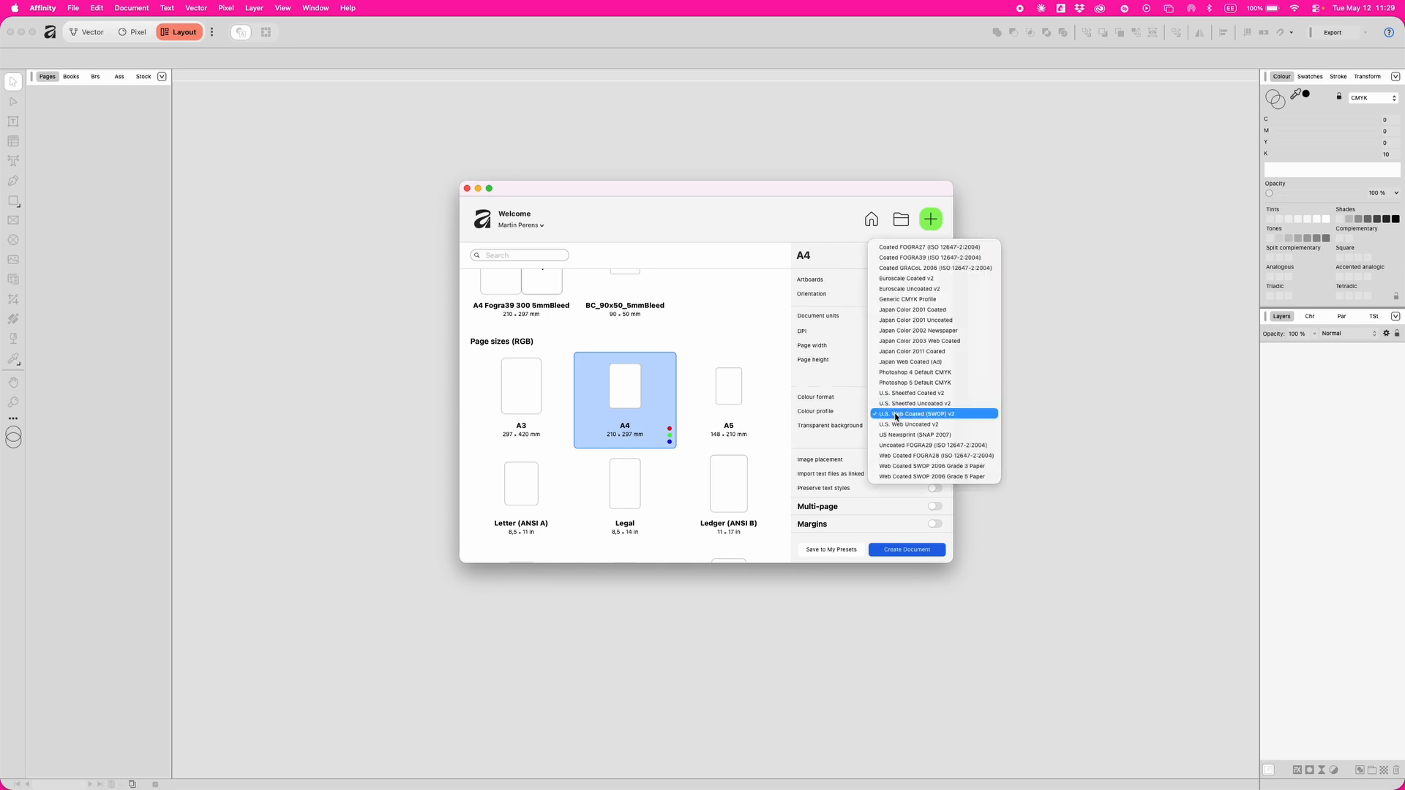
{"action": "left_click", "coordinate": [911, 257]}
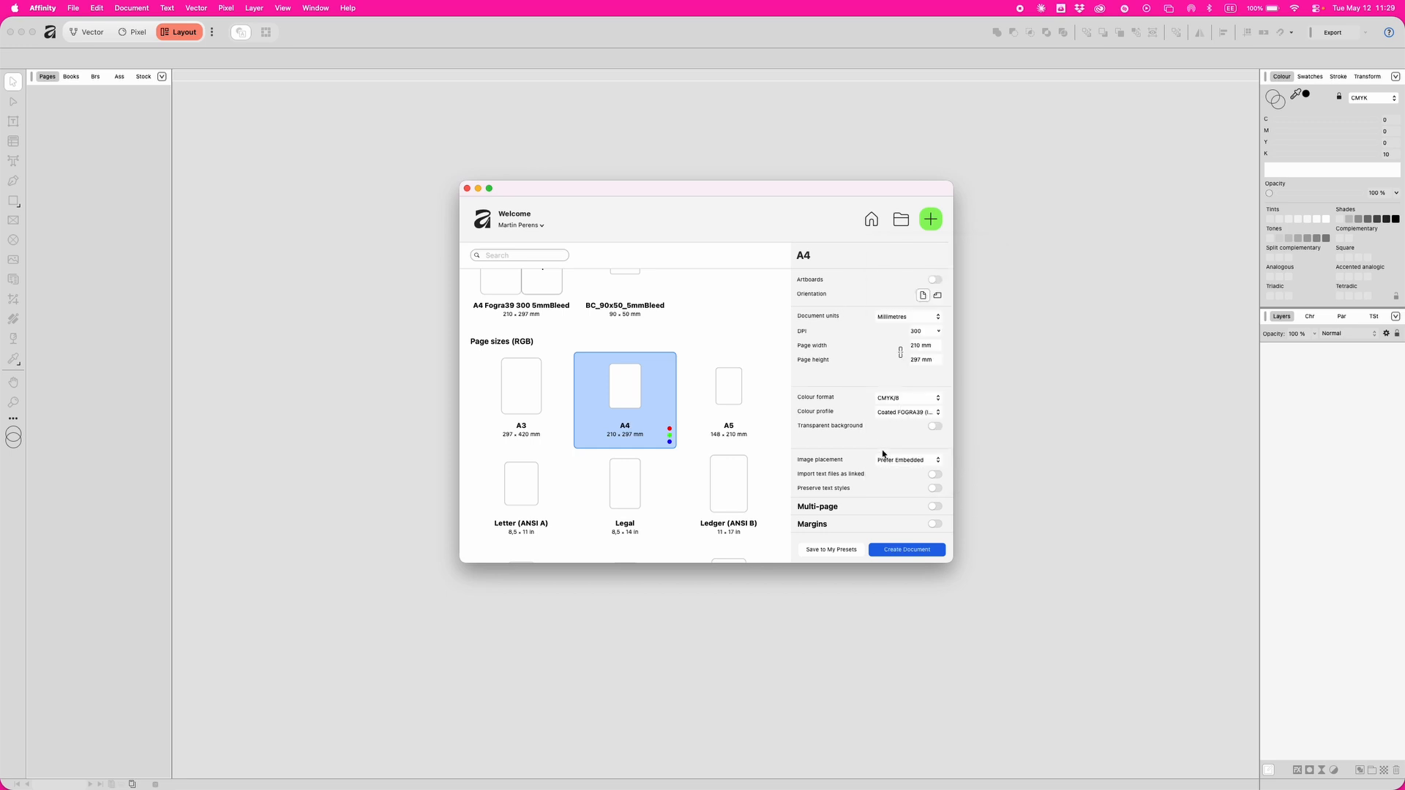
Step: Enable the multi-page setup with facing pages for the new document
{"action": "scroll", "coordinate": [887, 454], "scroll_direction": "down", "scroll_amount": 2}
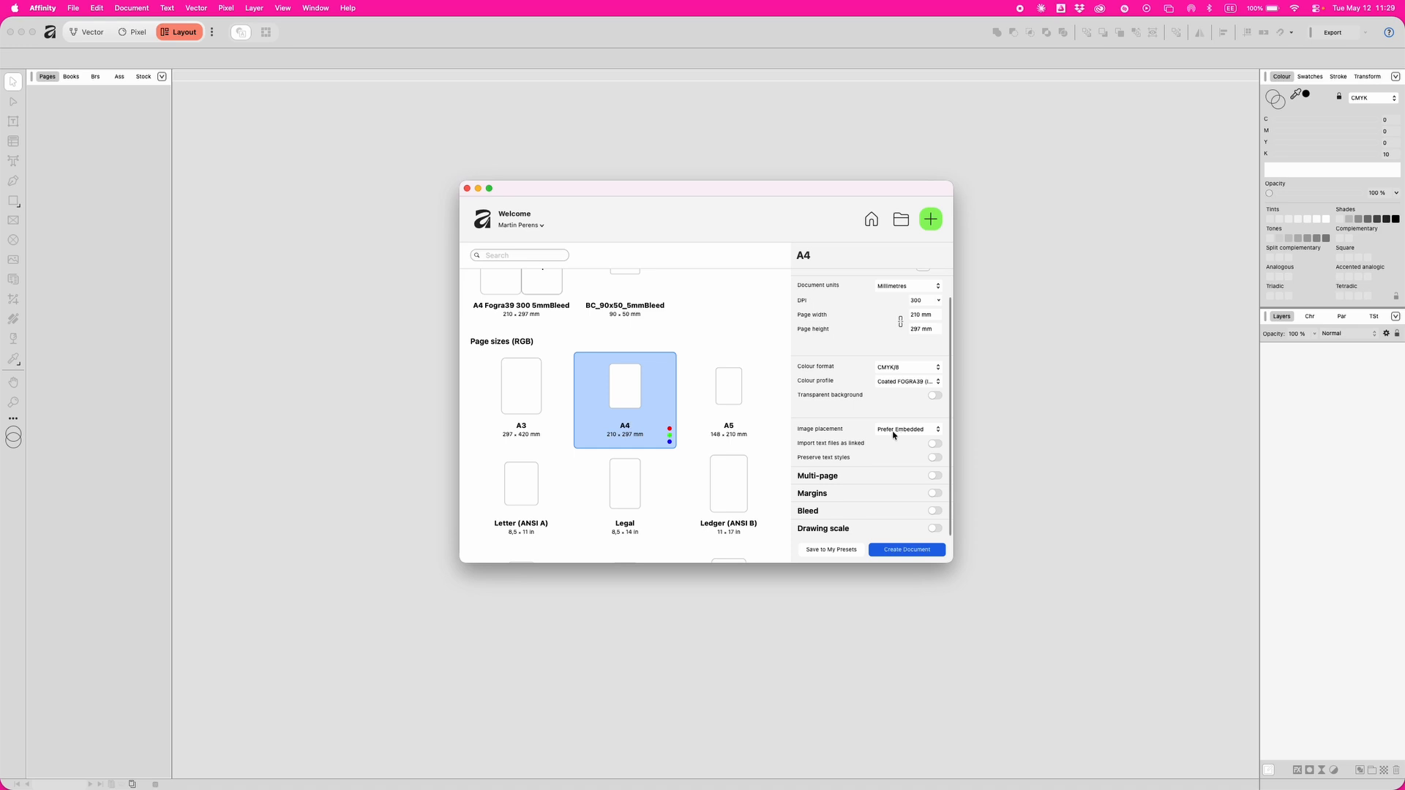
{"action": "left_click", "coordinate": [936, 479]}
{"action": "scroll", "coordinate": [901, 472], "scroll_direction": "down", "scroll_amount": 2}
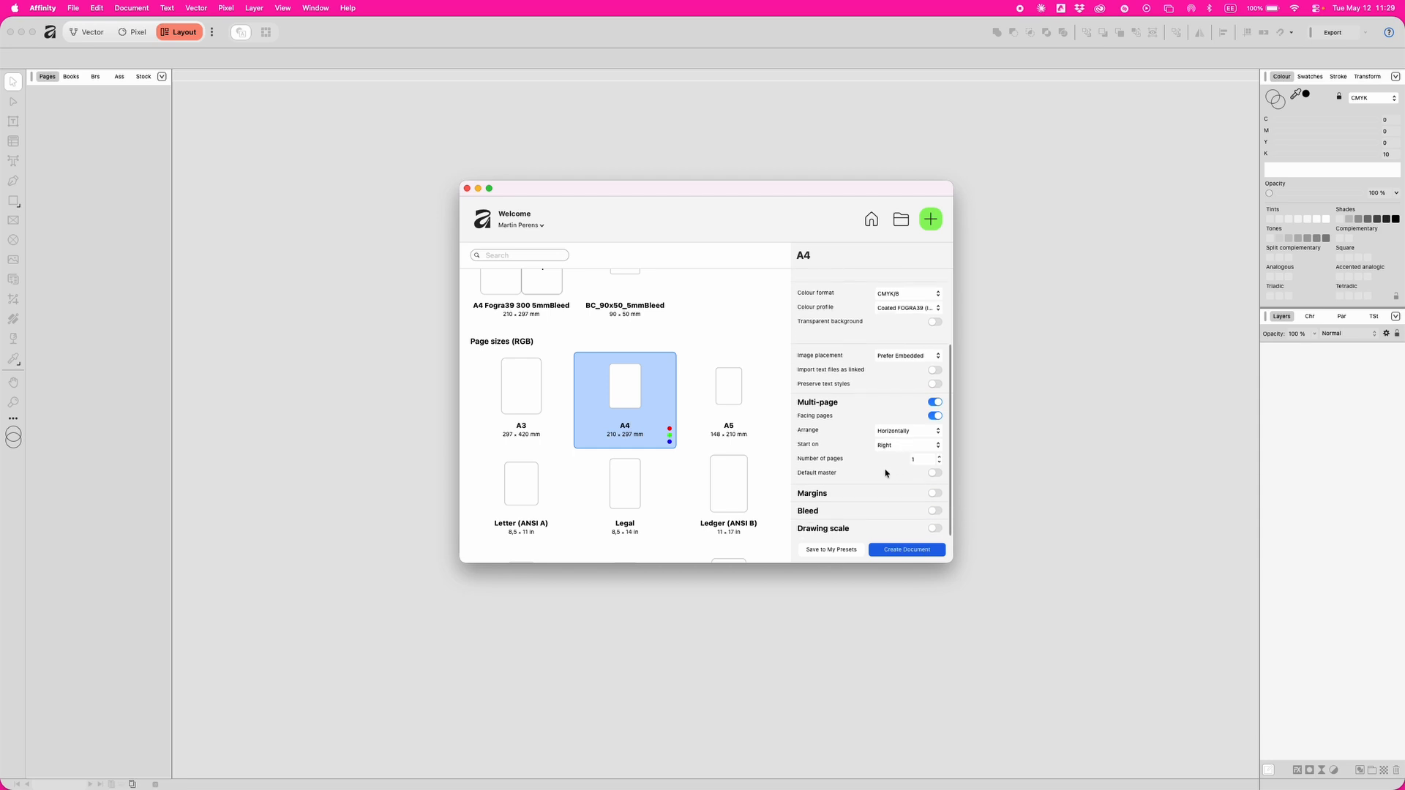
Step: Enable unlinked page margins and set them to inner 15 mm, outer 20 mm, top 10 mm and bottom 30 mm
{"action": "left_click", "coordinate": [936, 493]}
{"action": "scroll", "coordinate": [929, 492], "scroll_direction": "down", "scroll_amount": 2}
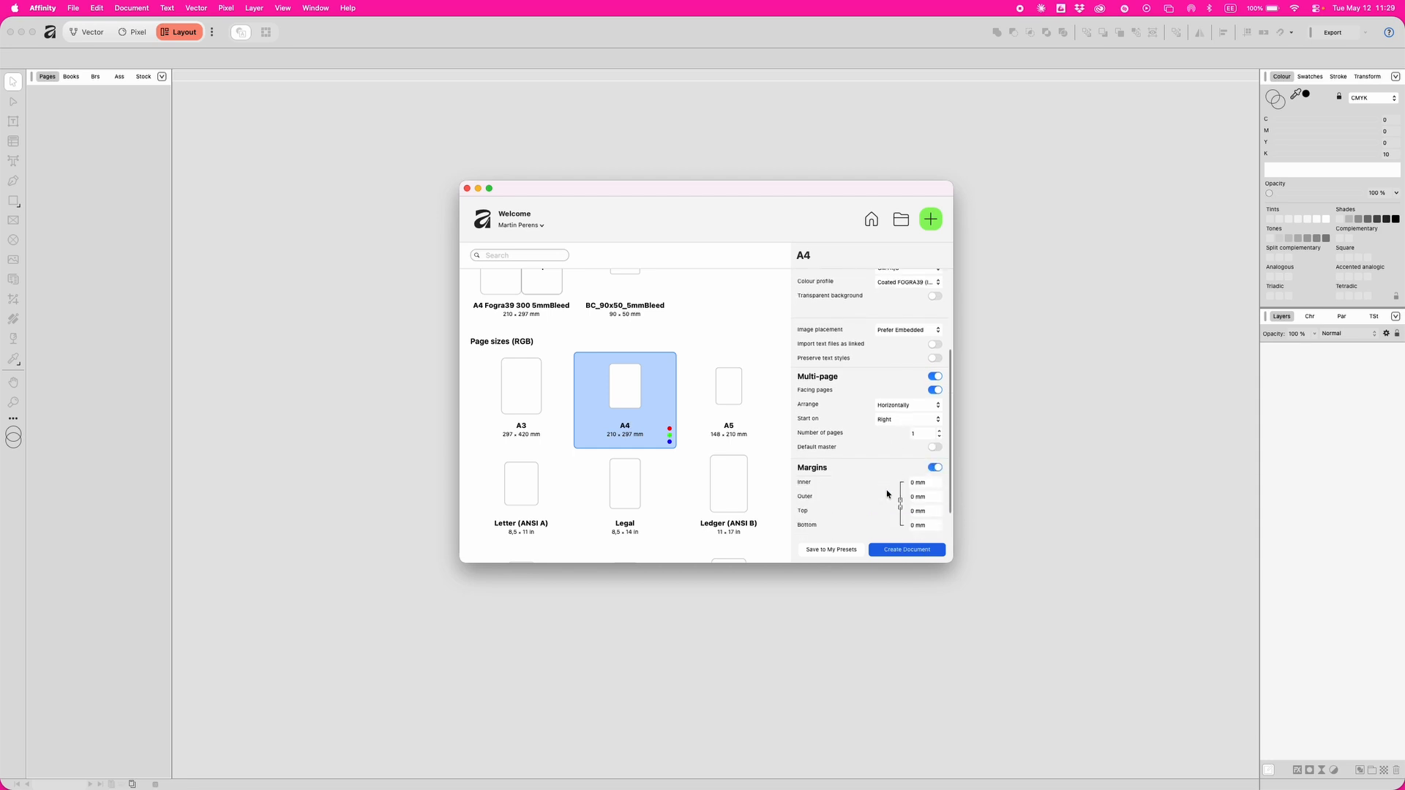
{"action": "double_click", "coordinate": [935, 445]}
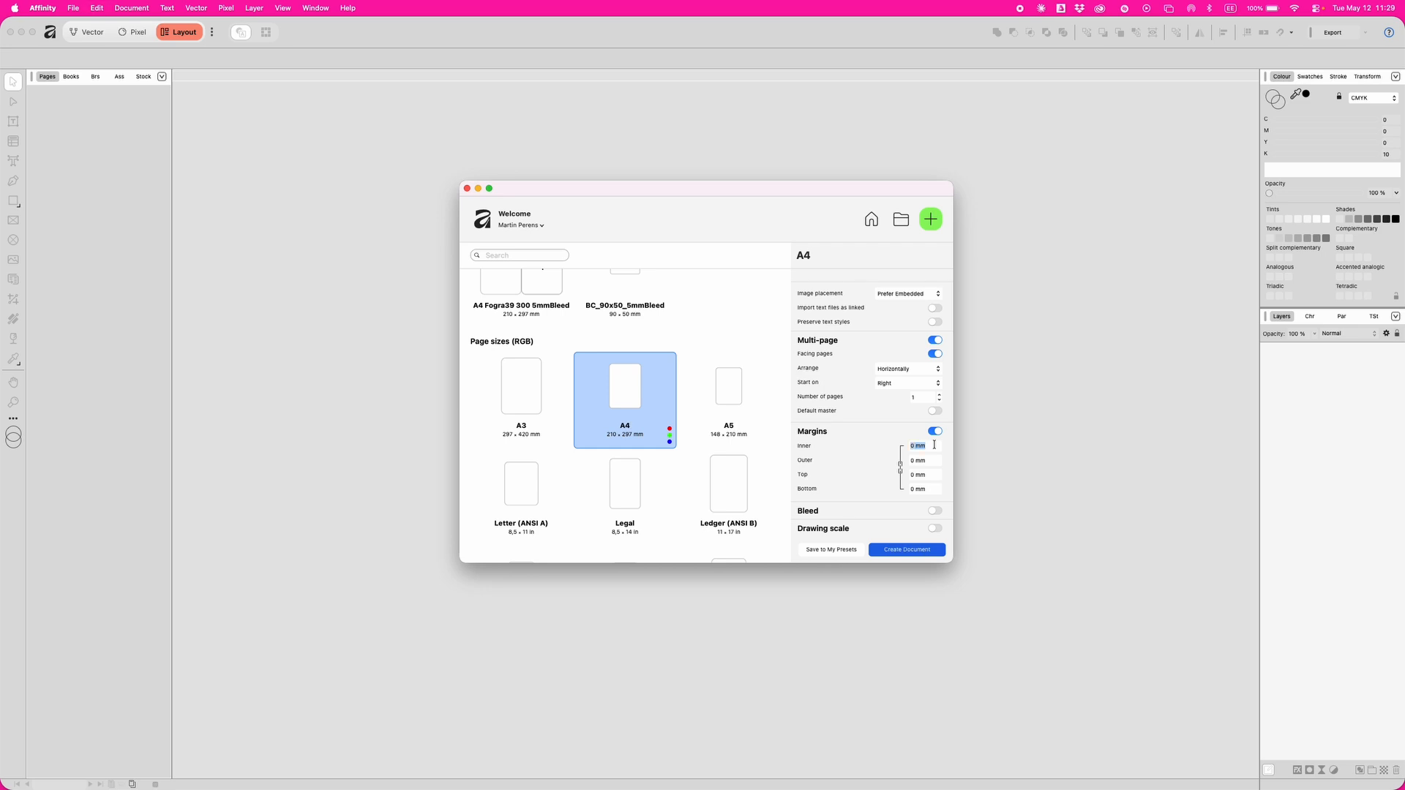
{"action": "type", "text": "15"}
{"action": "key", "text": "Tab"}
{"action": "left_click", "coordinate": [900, 468]}
{"action": "left_click", "coordinate": [901, 467]}
{"action": "left_click", "coordinate": [916, 462]}
{"action": "triple_click", "coordinate": [916, 461]}
{"action": "type", "text": "20"}
{"action": "key", "text": "Tab"}
{"action": "type", "text": "10"}
{"action": "key", "text": "Tab"}
{"action": "type", "text": "3"}
{"action": "key", "text": "Tab"}
Step: Enable bleed and set it to 5 mm on all sides
{"action": "left_click", "coordinate": [937, 513]}
{"action": "scroll", "coordinate": [925, 483], "scroll_direction": "down", "scroll_amount": 2}
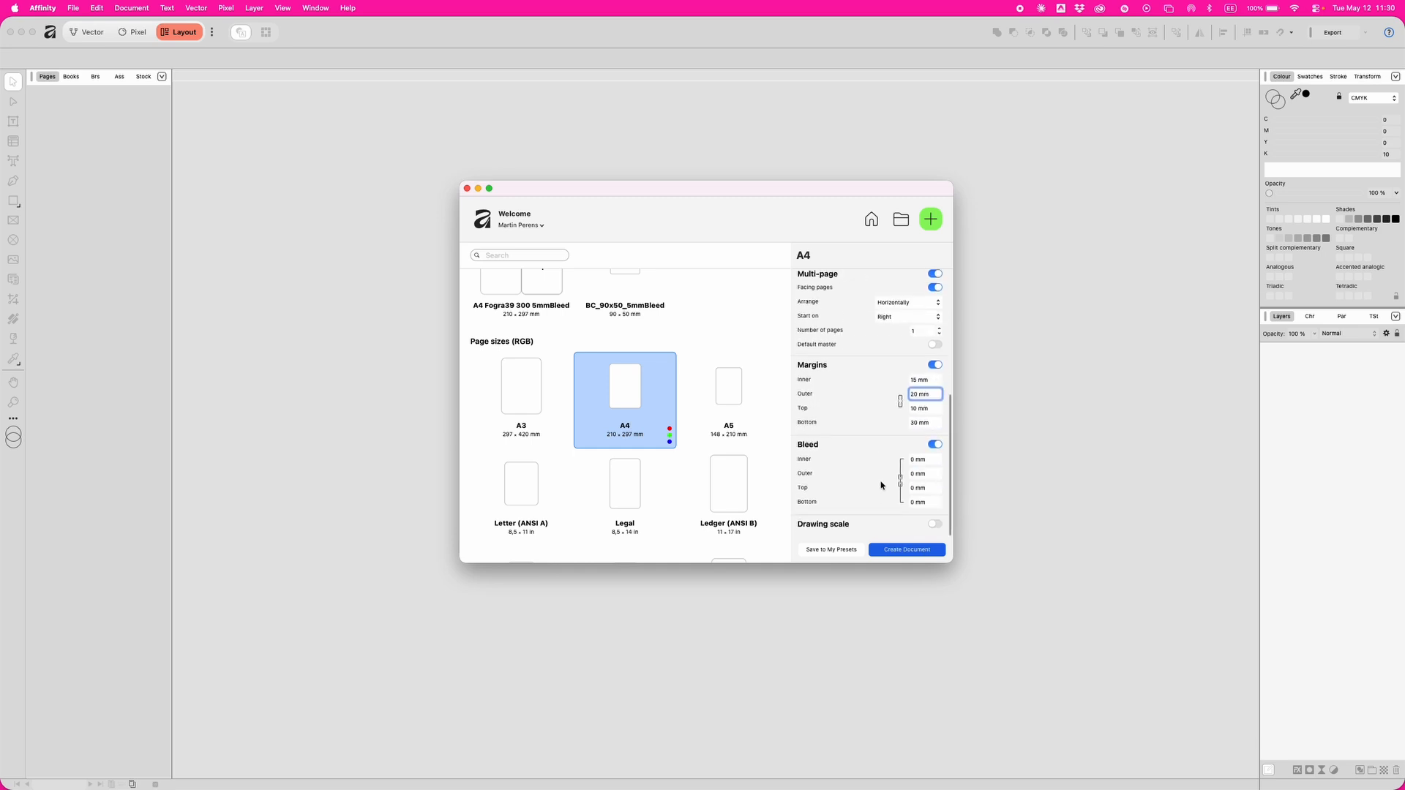
{"action": "left_click", "coordinate": [919, 464]}
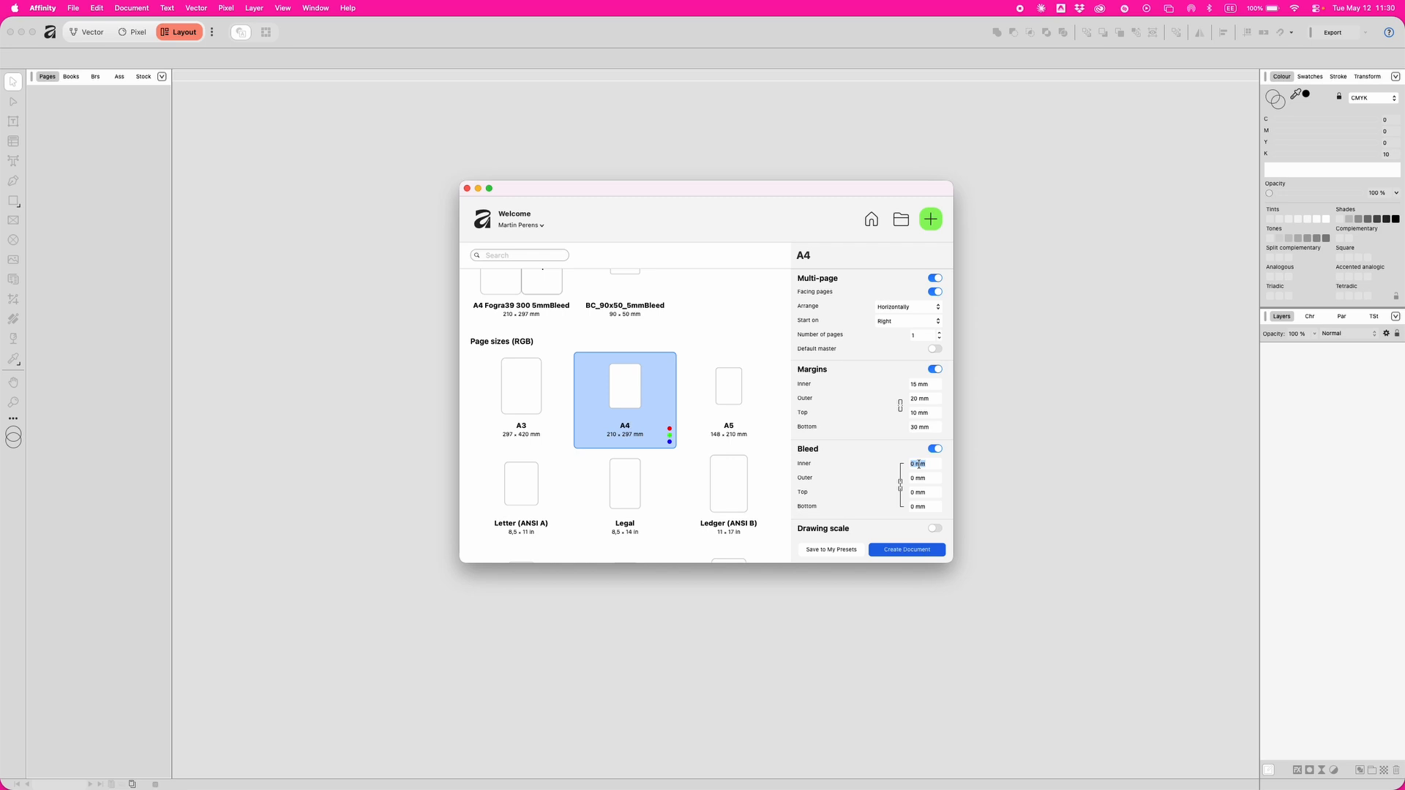
{"action": "type", "text": "5"}
{"action": "key", "text": "Tab"}
Step: Save the document settings as a preset named "A4 Magazin"
{"action": "scroll", "coordinate": [874, 420], "scroll_direction": "up", "scroll_amount": 10}
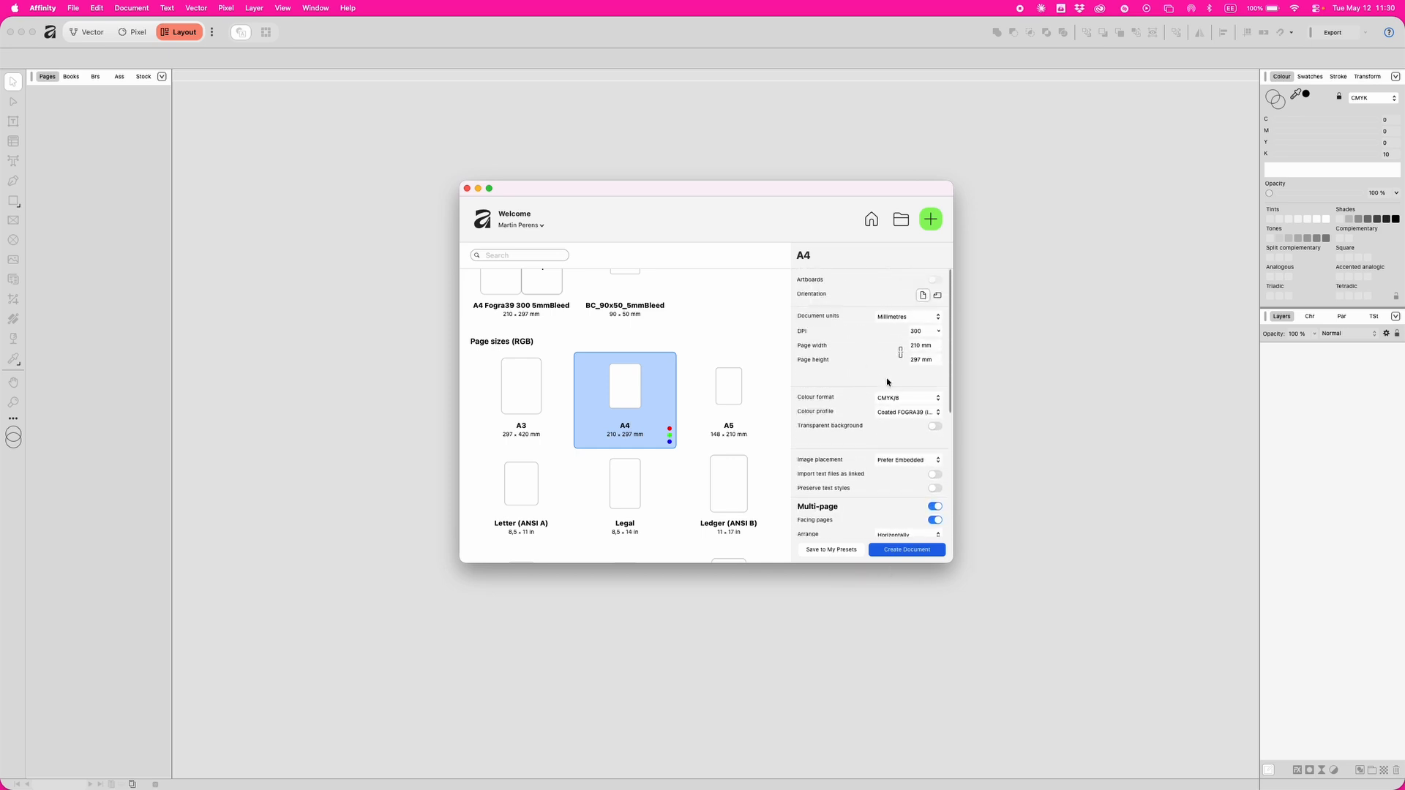
{"action": "scroll", "coordinate": [873, 431], "scroll_direction": "down", "scroll_amount": 5}
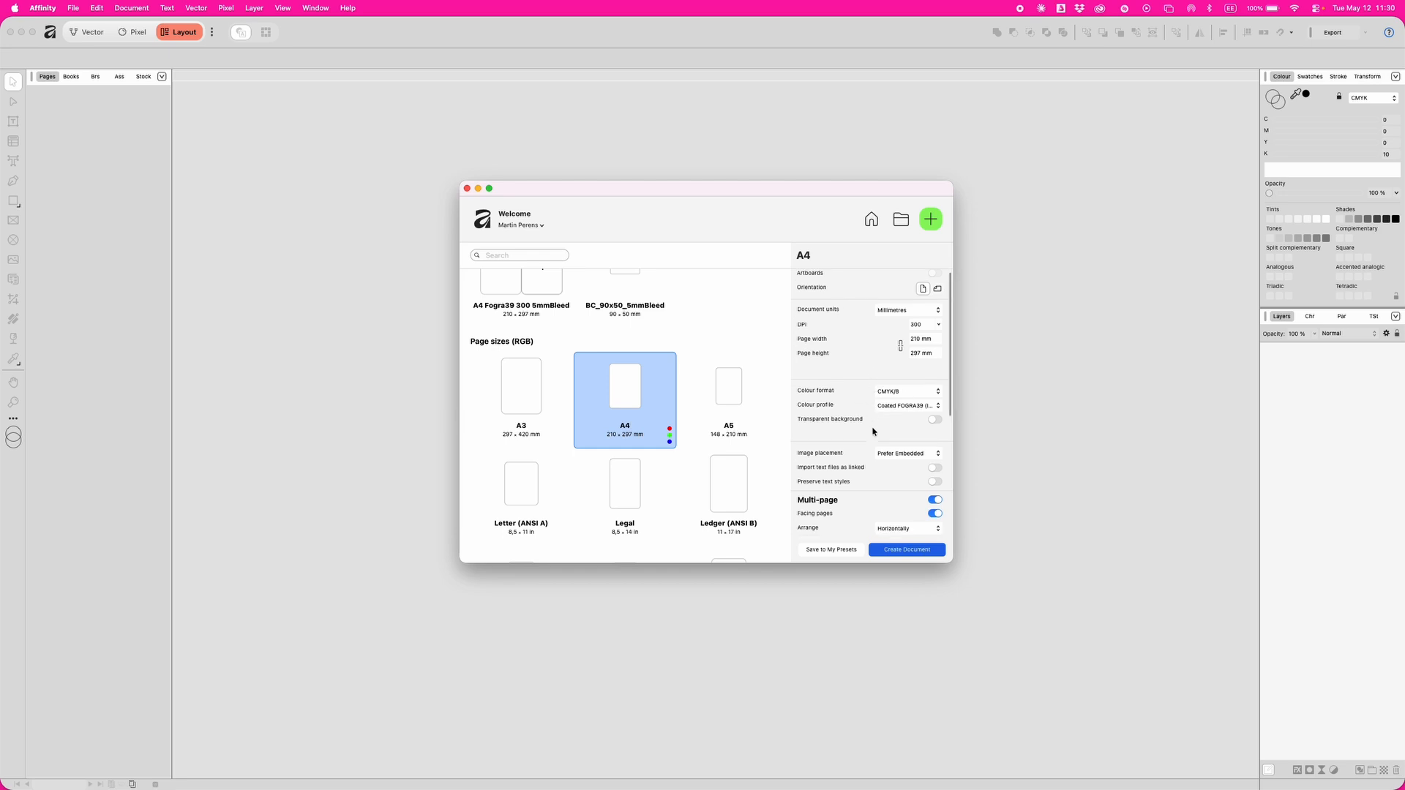
{"action": "left_click", "coordinate": [834, 554]}
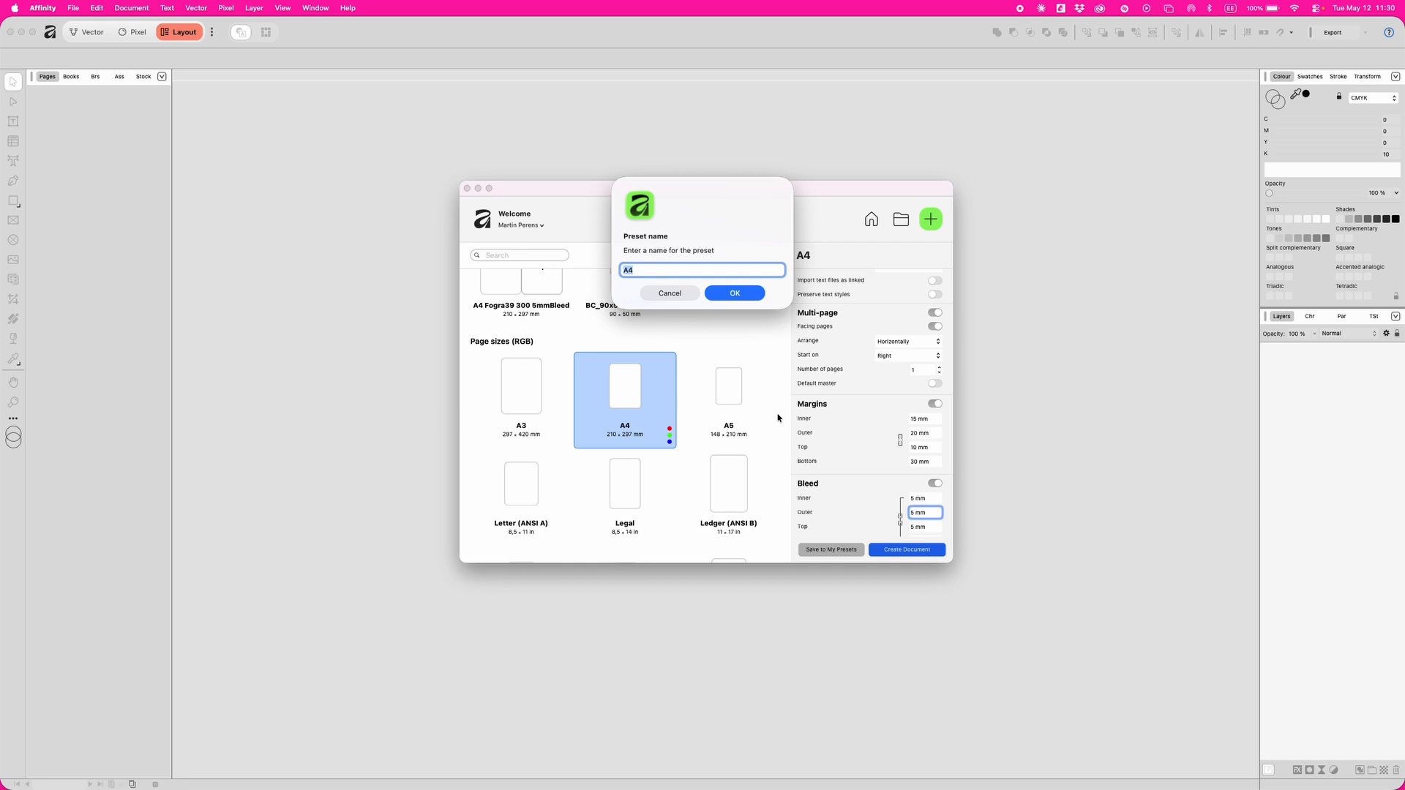
{"action": "type", "text": "A4 Magazin"}
{"action": "left_click", "coordinate": [735, 293]}
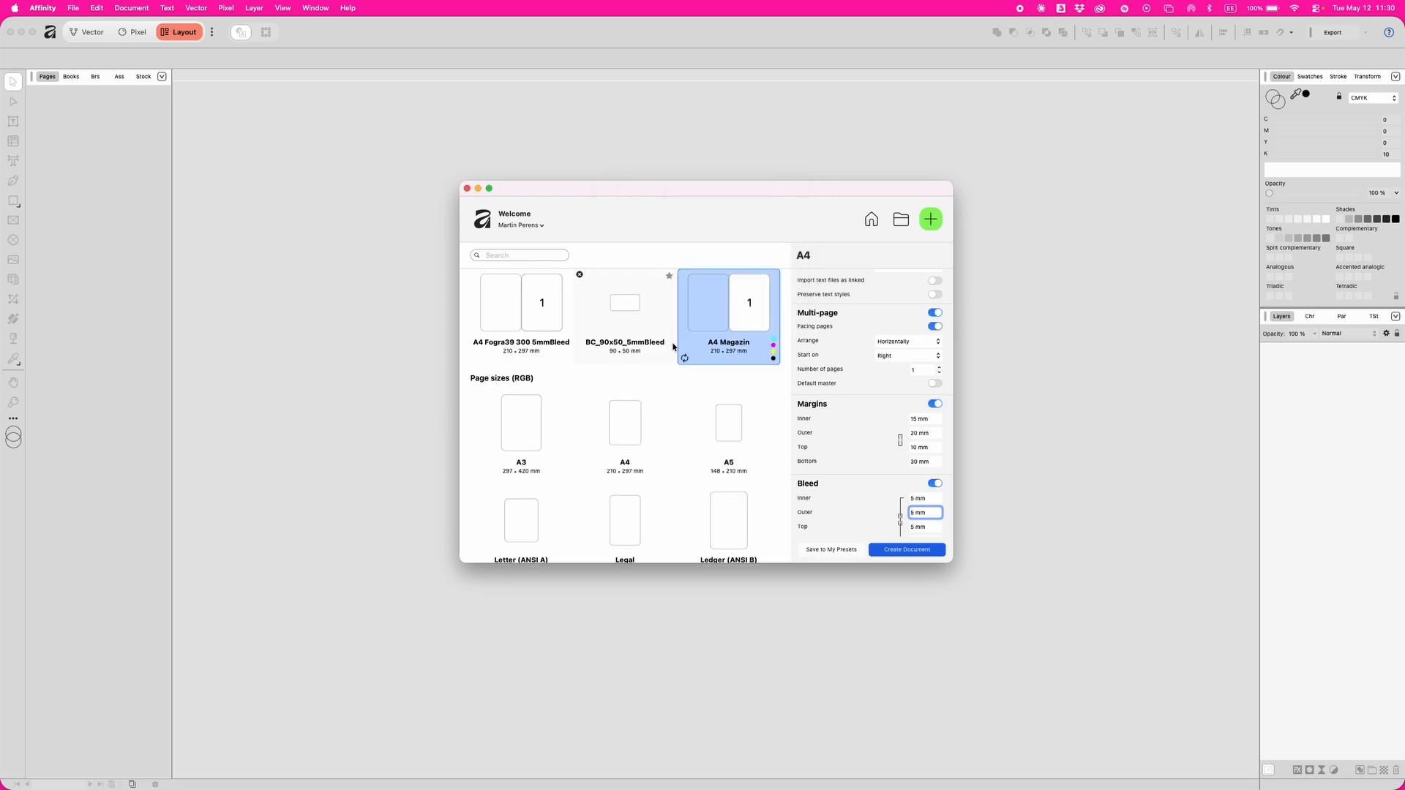
Step: Compare the saved presets and create a new document from the A4 Magazin preset
{"action": "scroll", "coordinate": [720, 340], "scroll_direction": "up", "scroll_amount": 2}
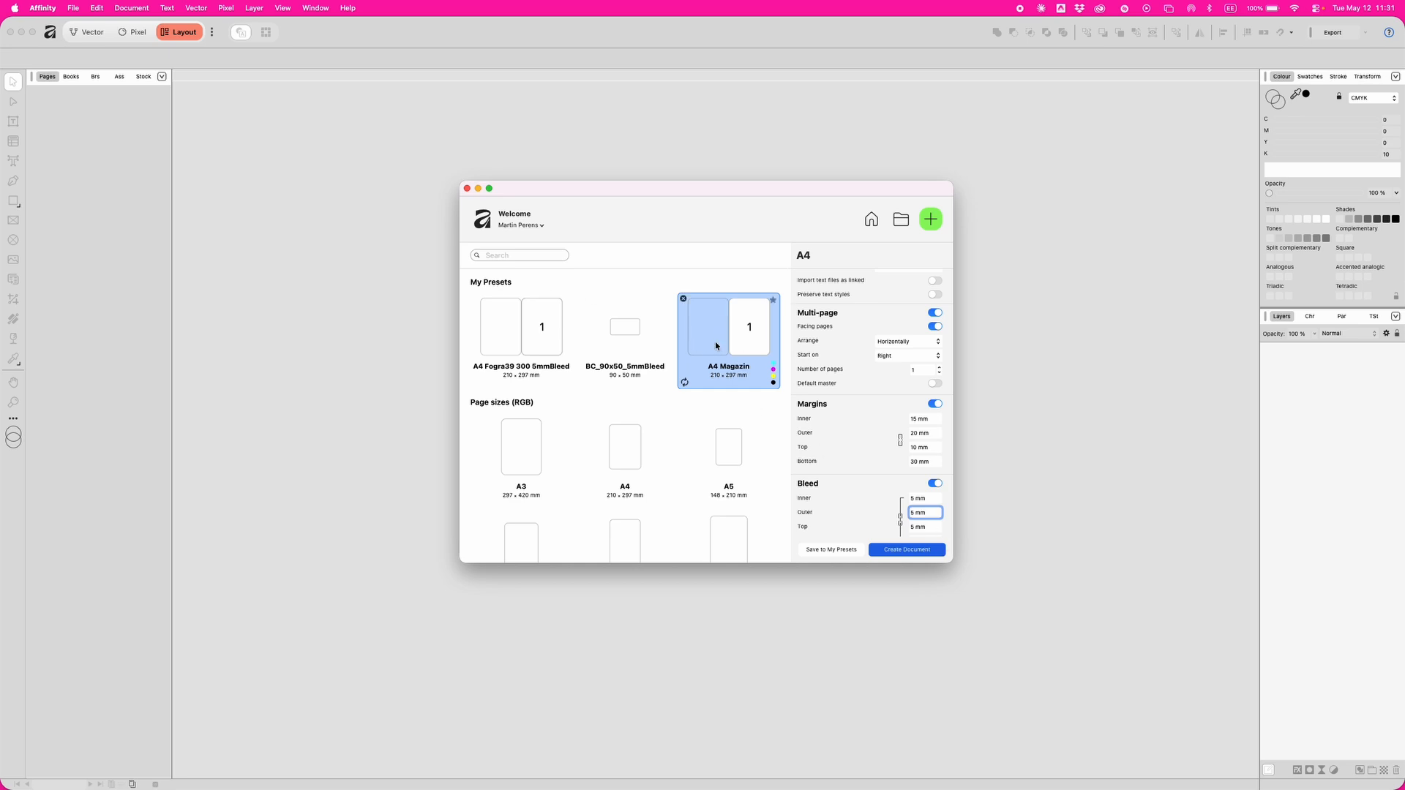
{"action": "left_click", "coordinate": [717, 349]}
{"action": "left_click", "coordinate": [629, 347]}
{"action": "left_click", "coordinate": [521, 332]}
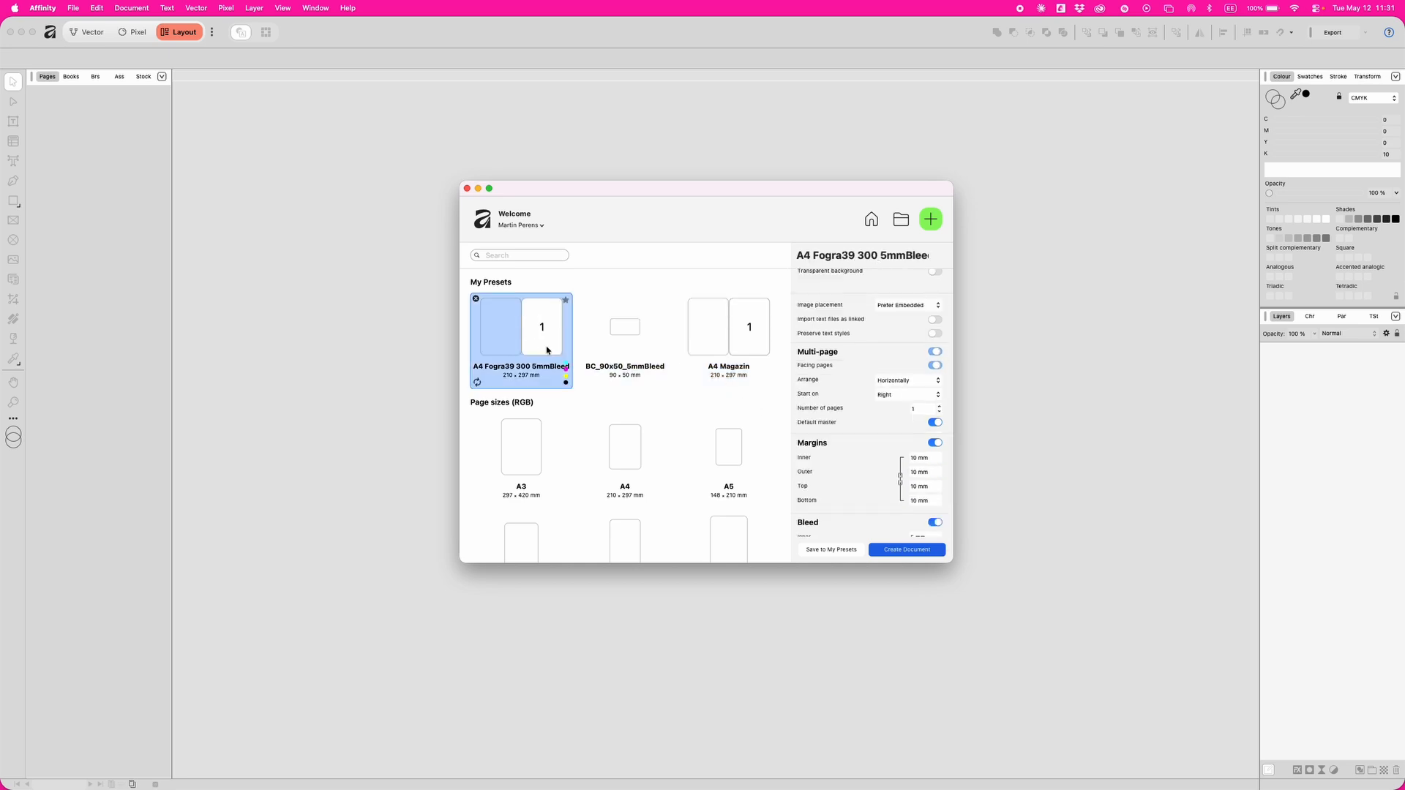
{"action": "left_click", "coordinate": [637, 354]}
{"action": "left_click", "coordinate": [739, 343]}
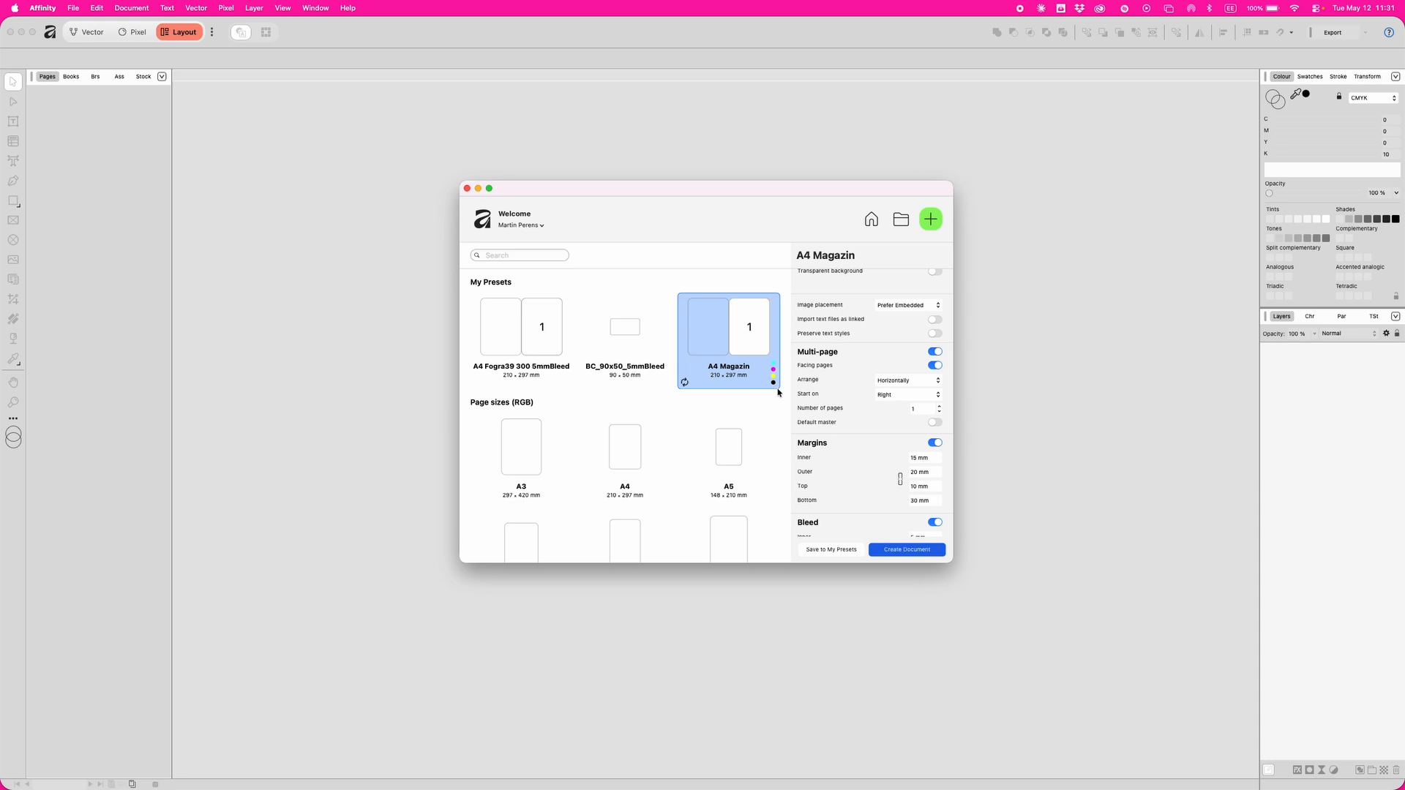
{"action": "left_click", "coordinate": [900, 554]}
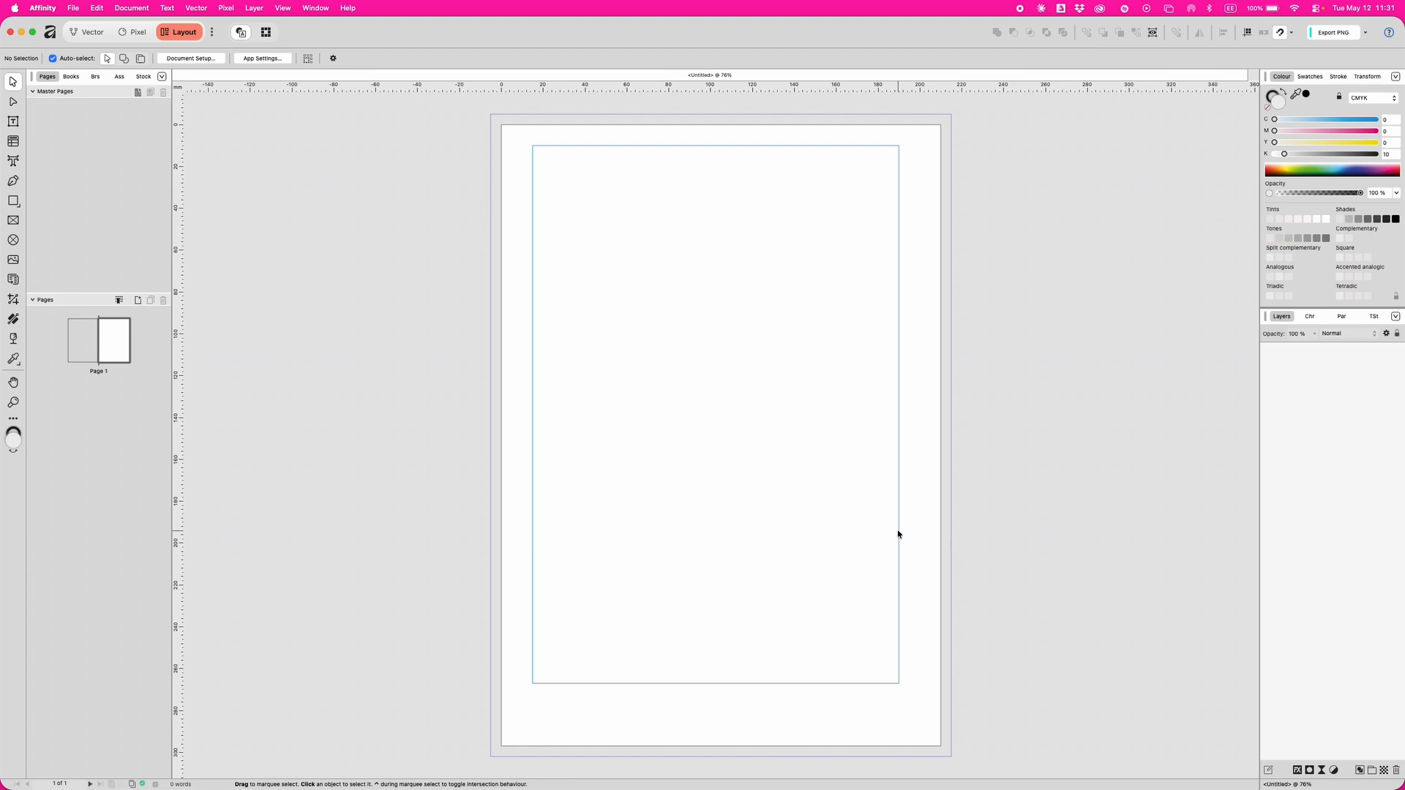
{"action": "scroll", "coordinate": [245, 370], "scroll_direction": "down", "scroll_amount": 5}
{"action": "scroll", "coordinate": [244, 369], "scroll_direction": "right", "scroll_amount": 3}
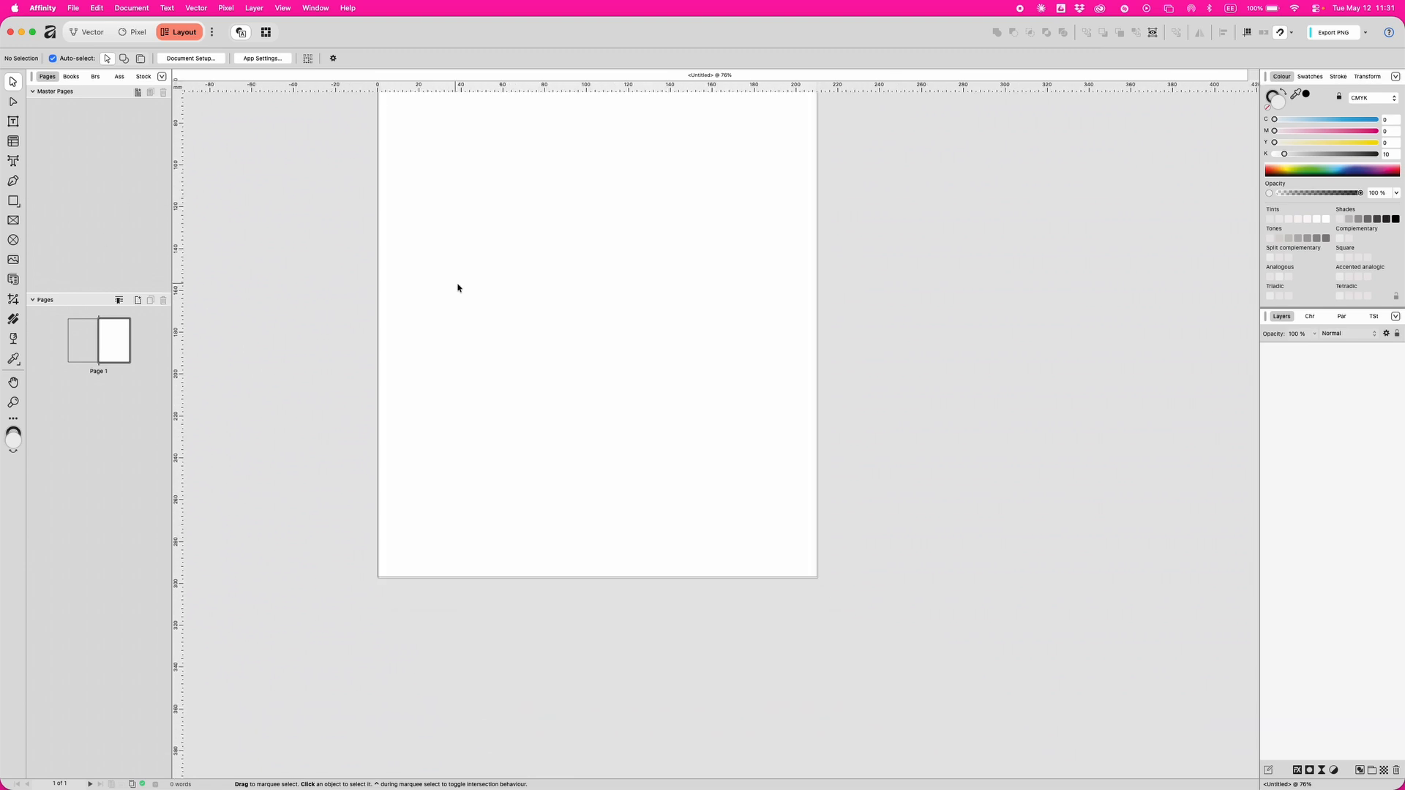
{"action": "left_click", "coordinate": [493, 292]}
{"action": "scroll", "coordinate": [502, 289], "scroll_direction": "up", "scroll_amount": 5}
{"action": "scroll", "coordinate": [502, 289], "scroll_direction": "left", "scroll_amount": 3}
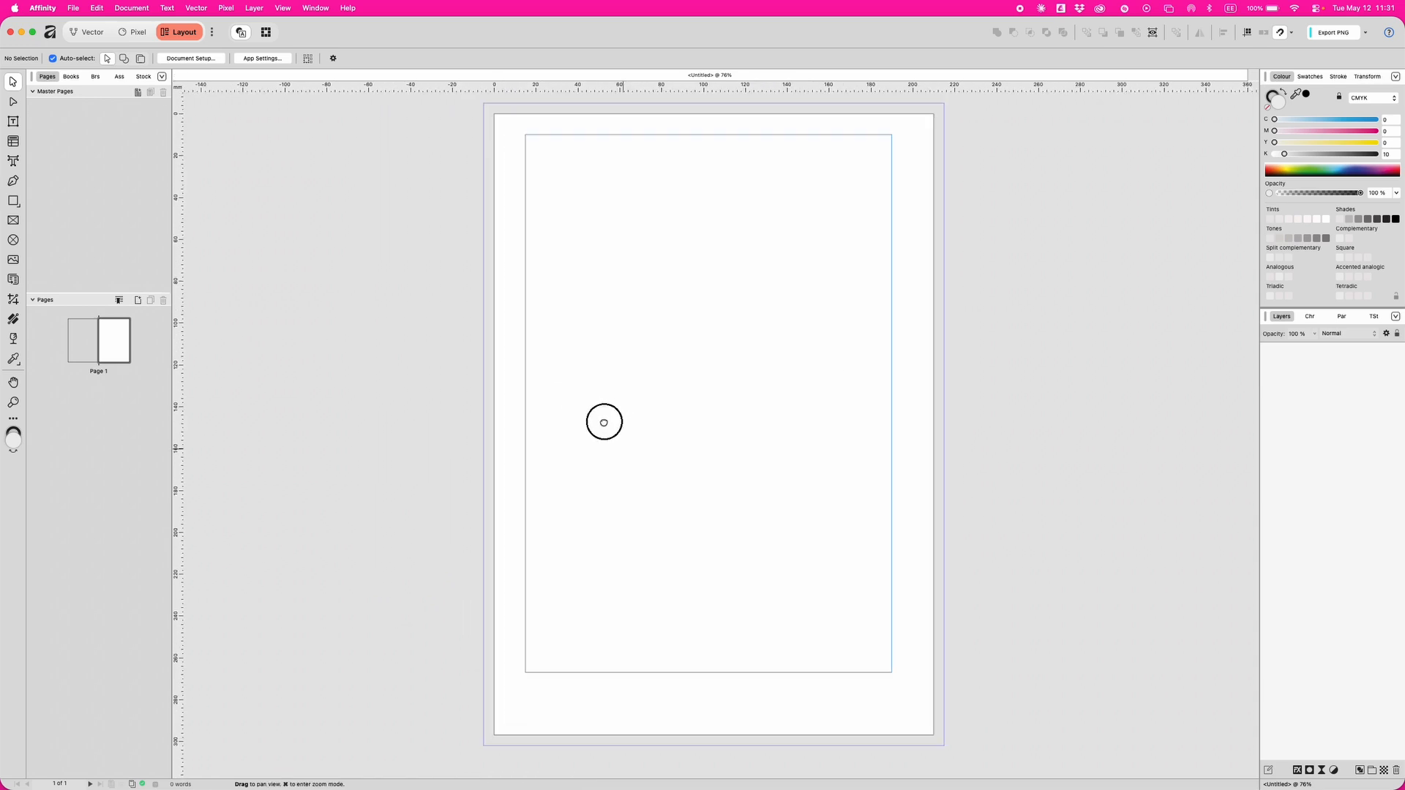
Step: Draw a text frame from the inner margin across about half the text area and fill it with filler text
{"action": "left_click", "coordinate": [13, 122]}
{"action": "left_click_drag", "start_coordinate": [525, 168], "coordinate": [709, 510]}
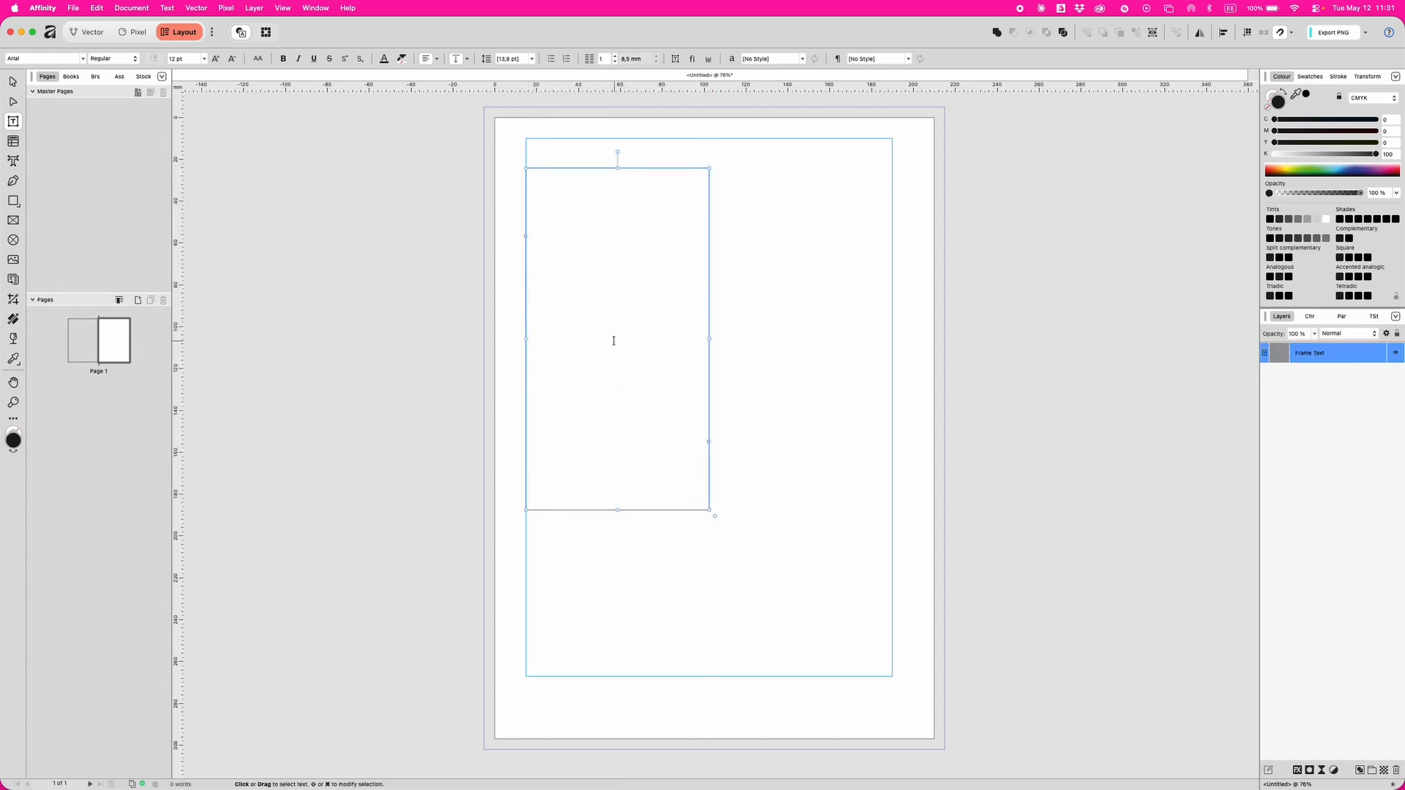
{"action": "left_click", "coordinate": [168, 8]}
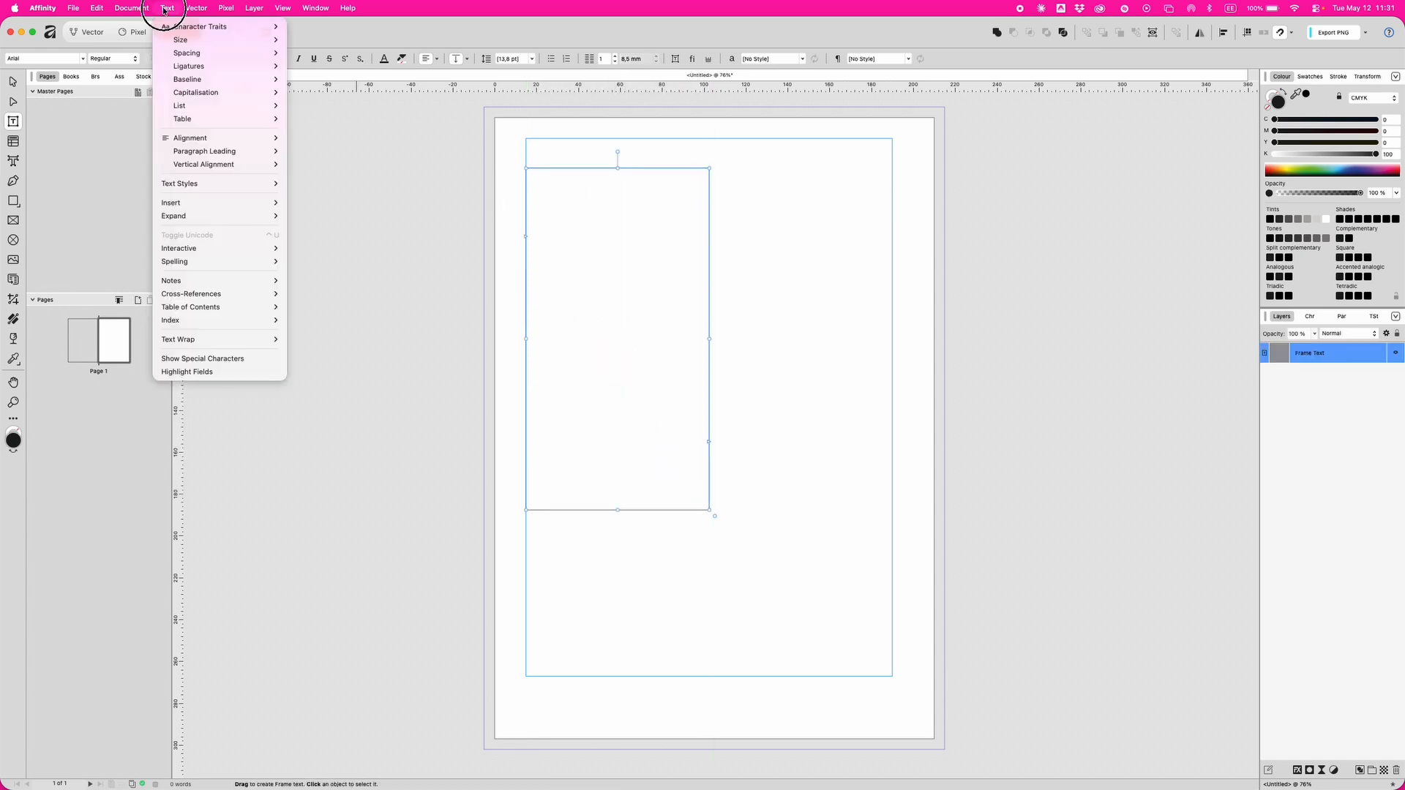
{"action": "mouse_move", "coordinate": [229, 199]}
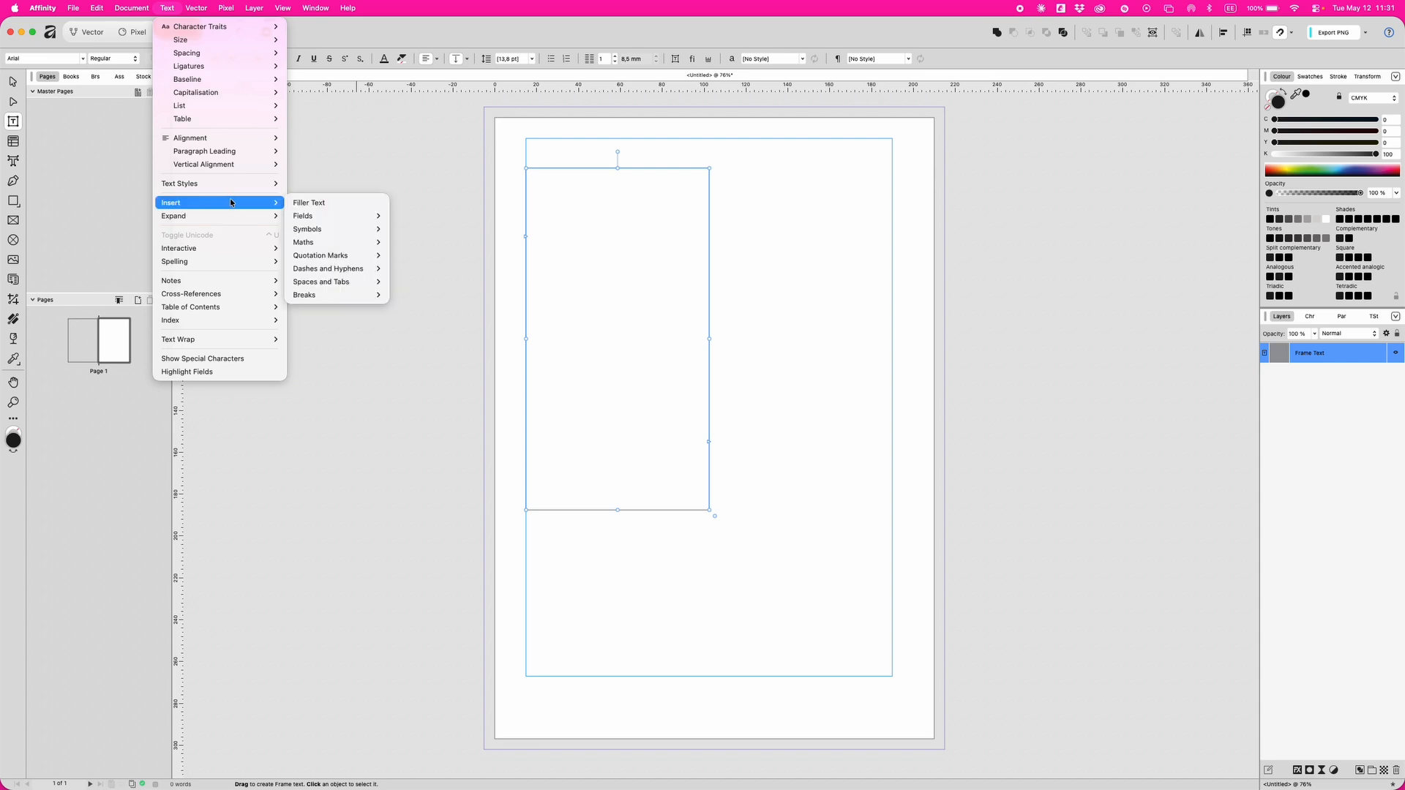
{"action": "left_click", "coordinate": [327, 205]}
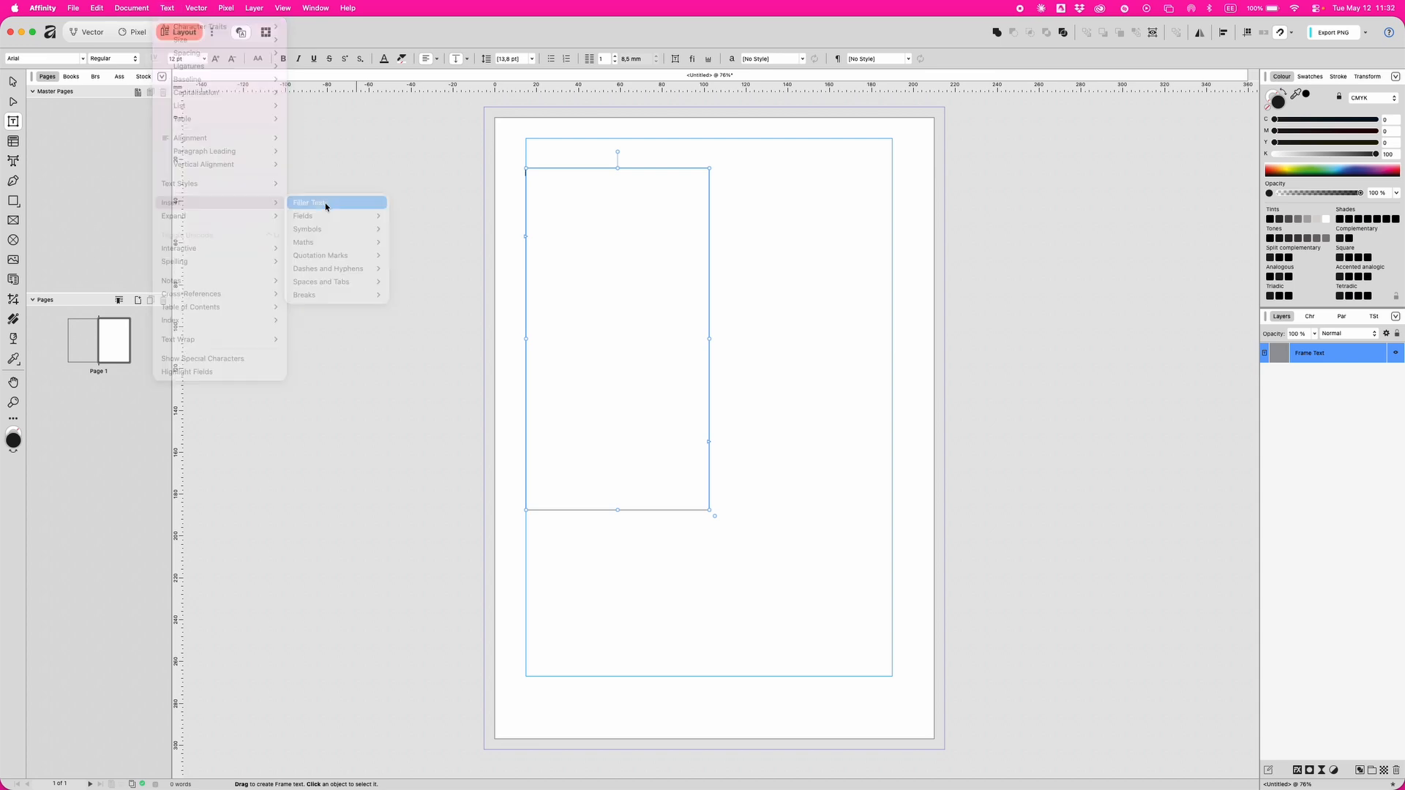
Step: Change the font of all the filler text in the frame to Blanco Cavelary
{"action": "left_click", "coordinate": [1309, 318]}
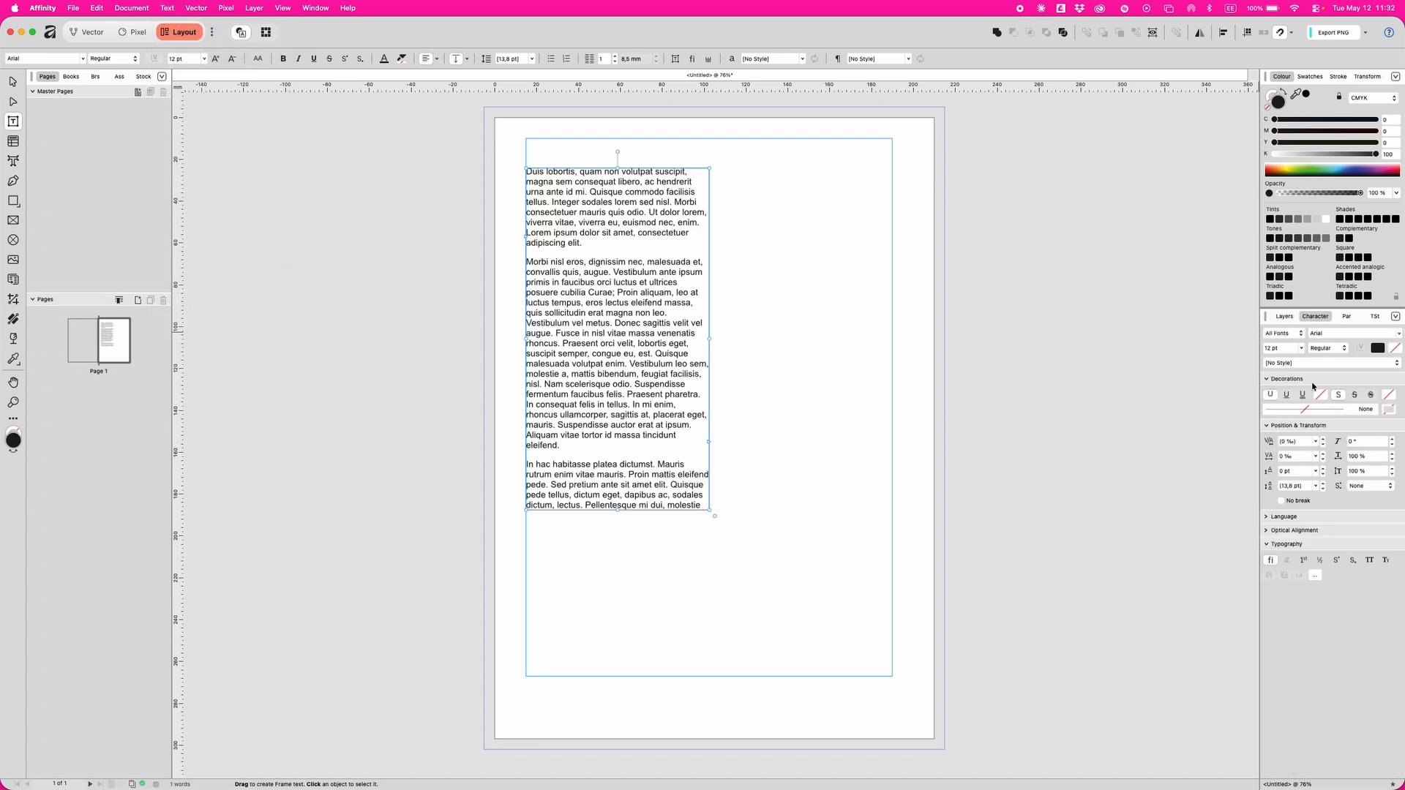
{"action": "left_click", "coordinate": [1332, 333]}
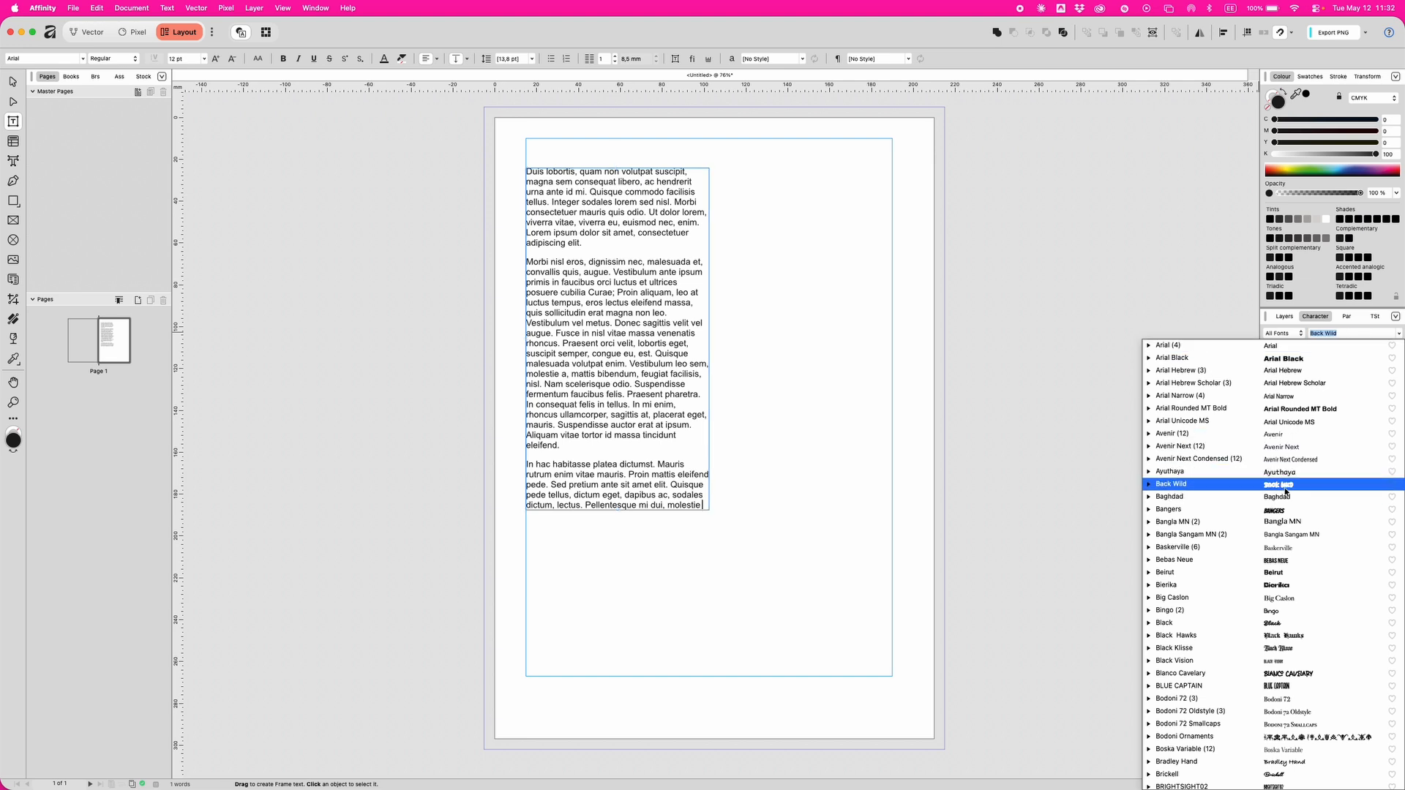
{"action": "left_click", "coordinate": [1302, 605]}
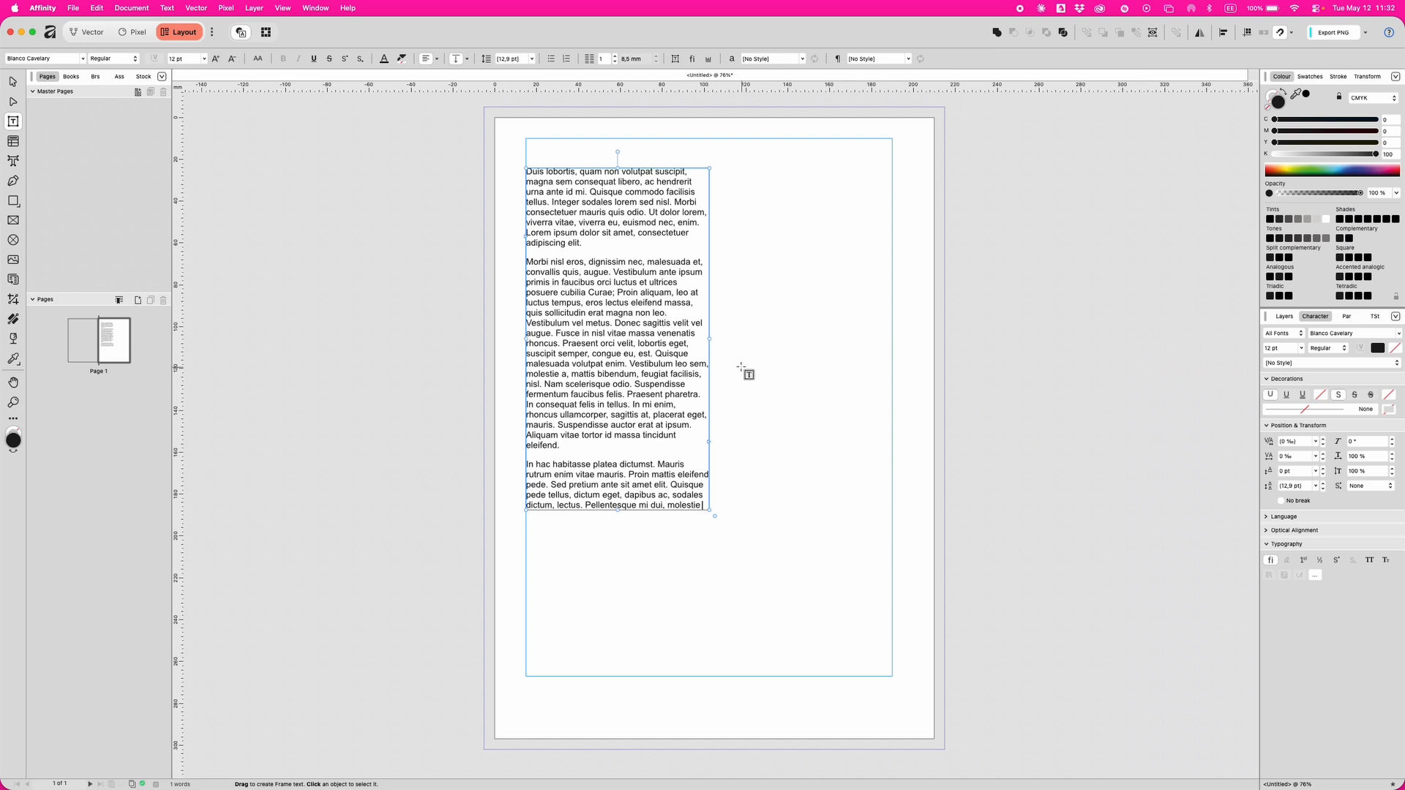
{"action": "key", "text": "super+a"}
{"action": "left_click", "coordinate": [1343, 336]}
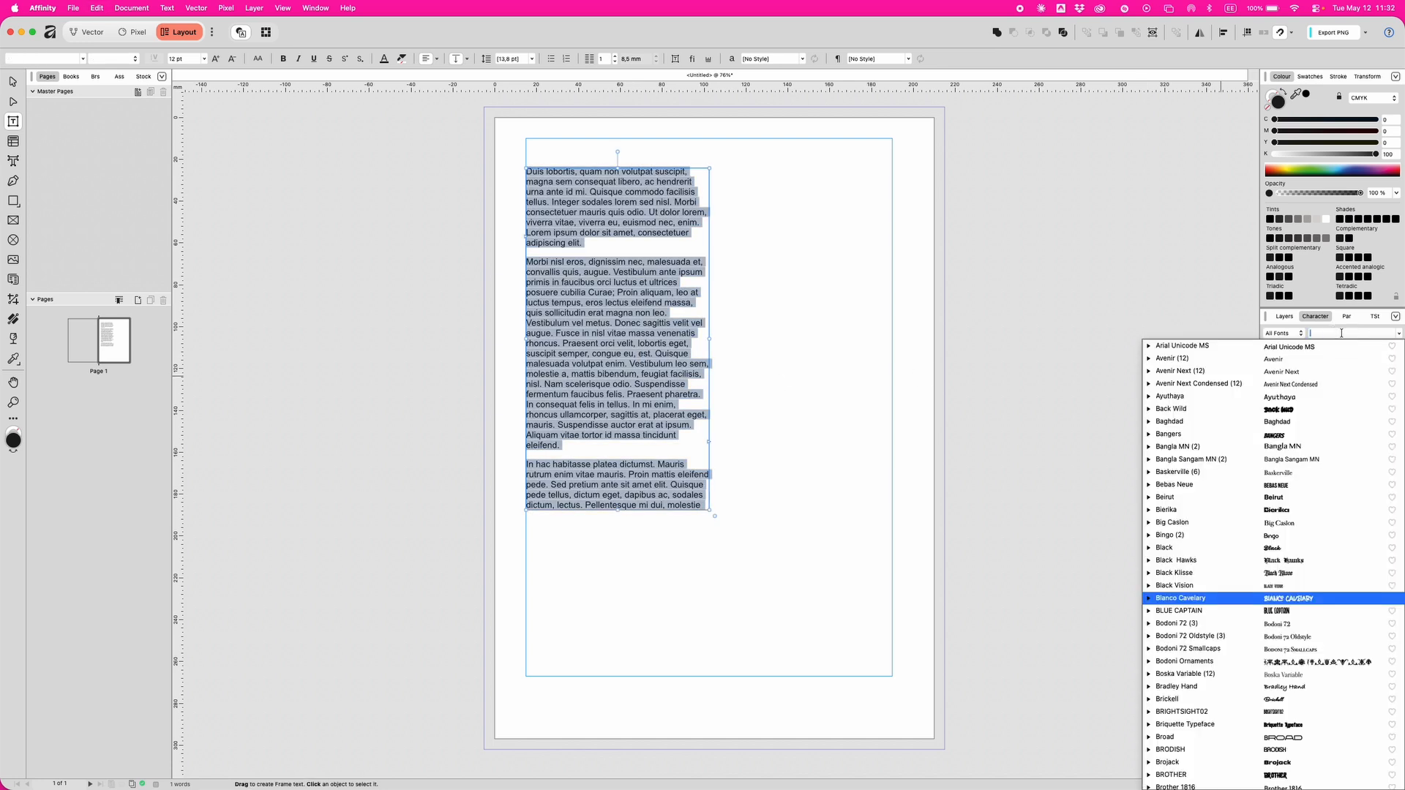
{"action": "left_click", "coordinate": [1305, 595]}
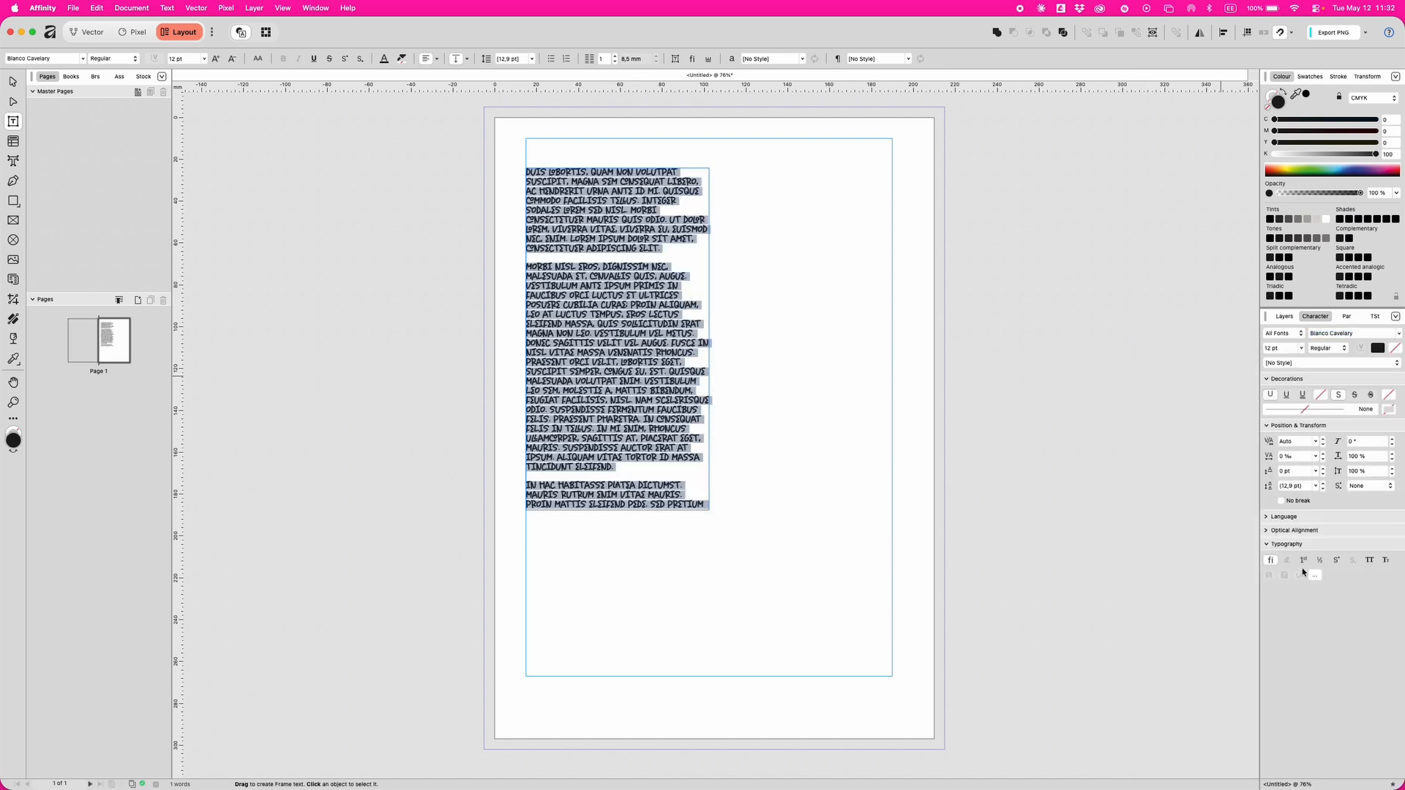
Step: Set the selected filler text to 14 pt with 16 pt leading and leave text editing
{"action": "left_click", "coordinate": [1302, 349]}
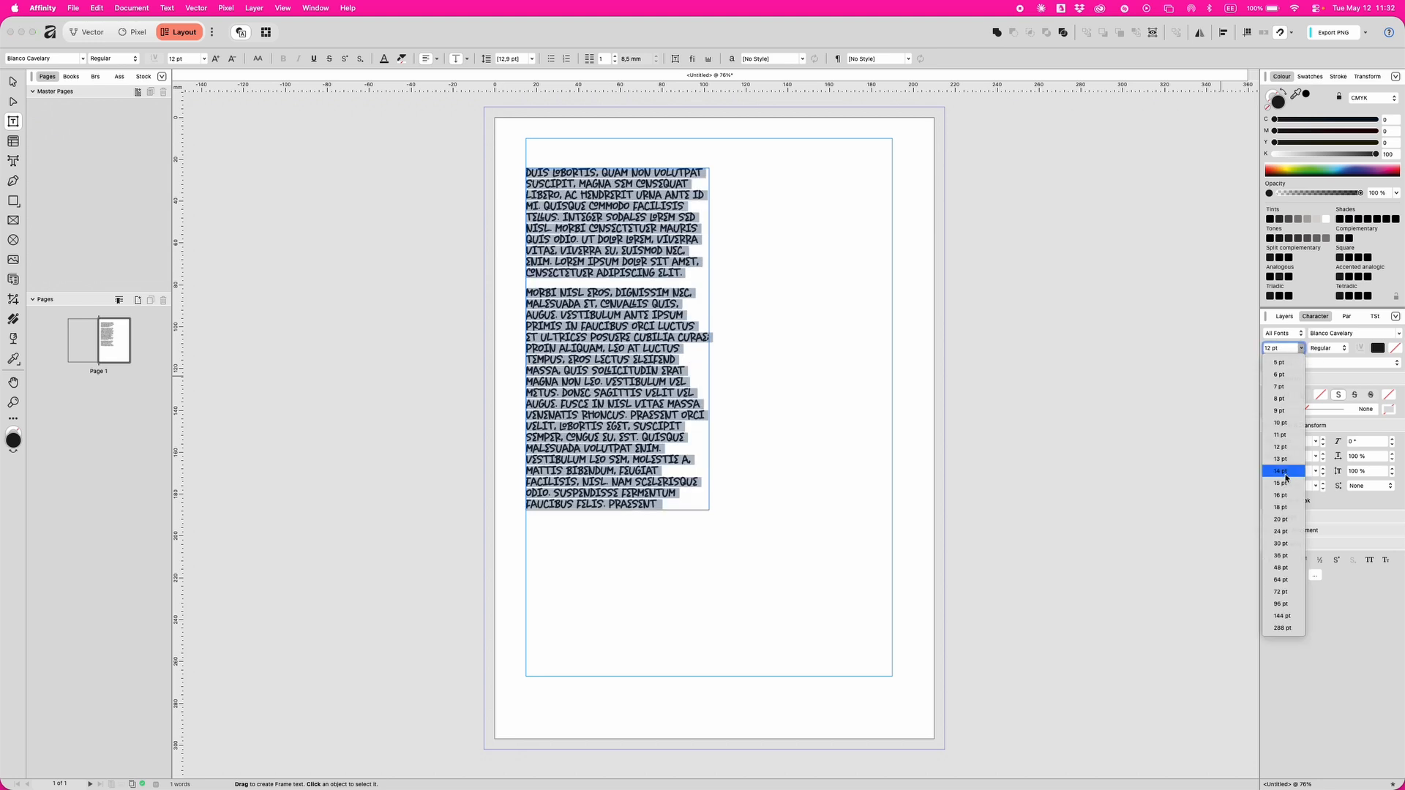
{"action": "left_click", "coordinate": [1288, 474]}
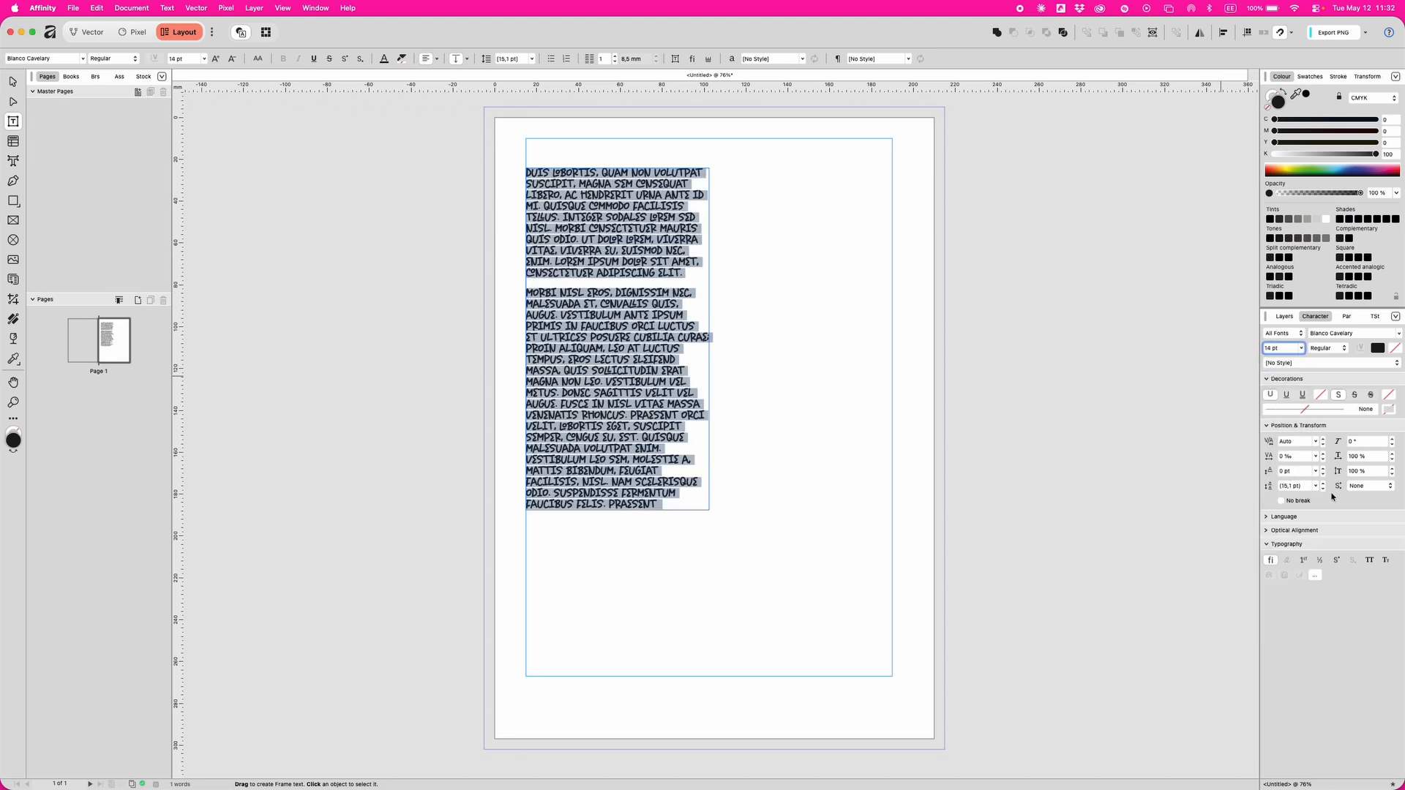
{"action": "left_click", "coordinate": [1304, 486]}
{"action": "type", "text": "16"}
{"action": "key", "text": "Return"}
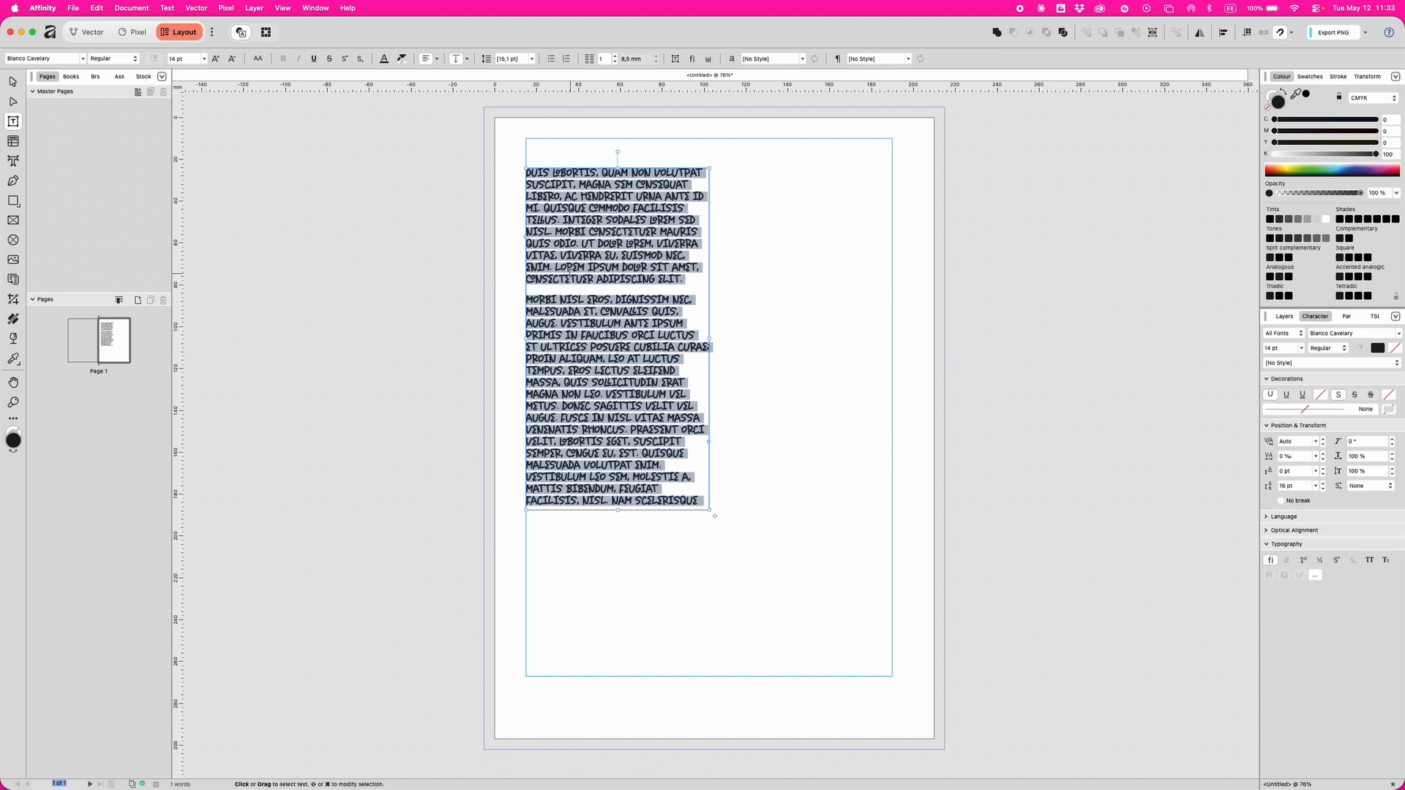
{"action": "left_click", "coordinate": [13, 81]}
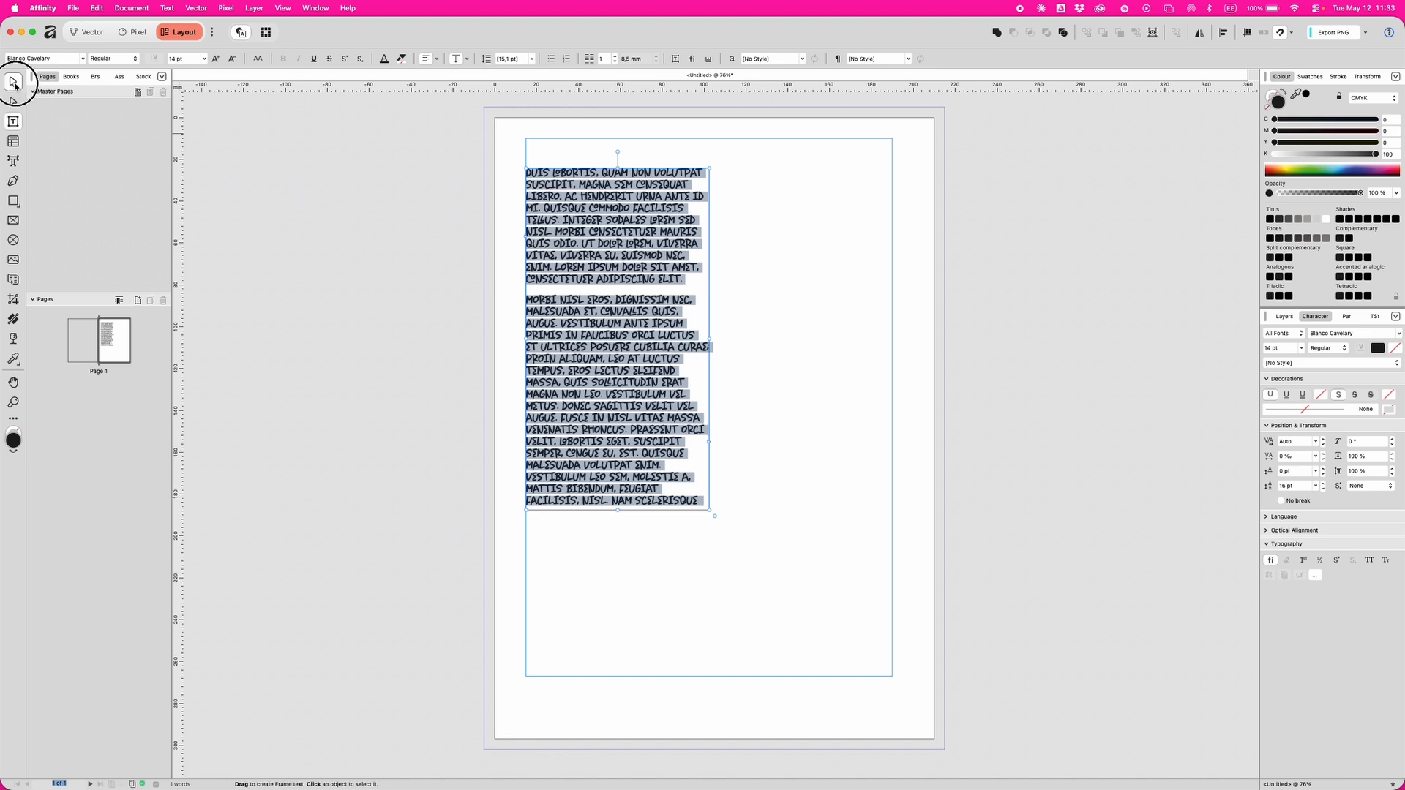
Step: Synchronise the default text settings from the formatted filler-text frame and deselect the frame
{"action": "left_click", "coordinate": [749, 300]}
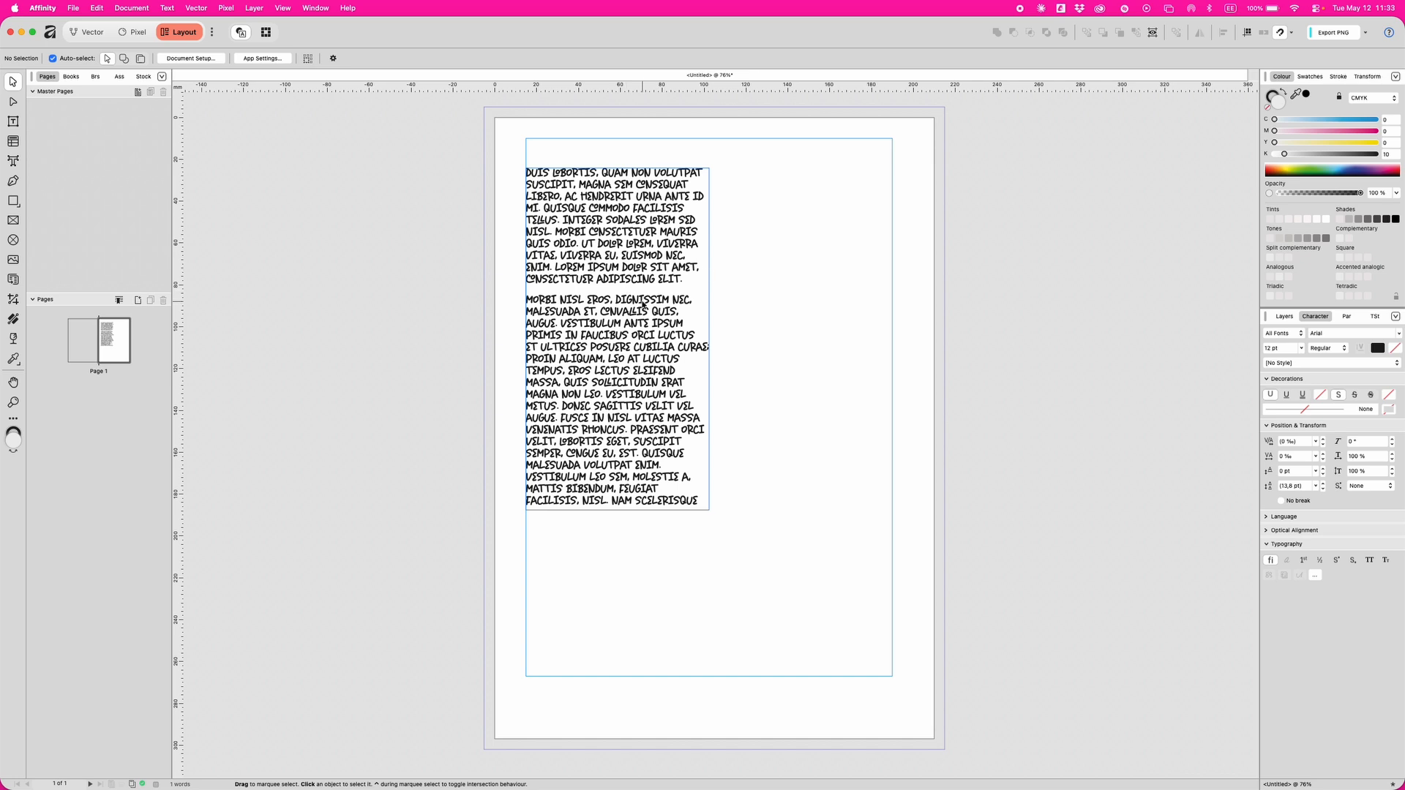
{"action": "left_click", "coordinate": [647, 258]}
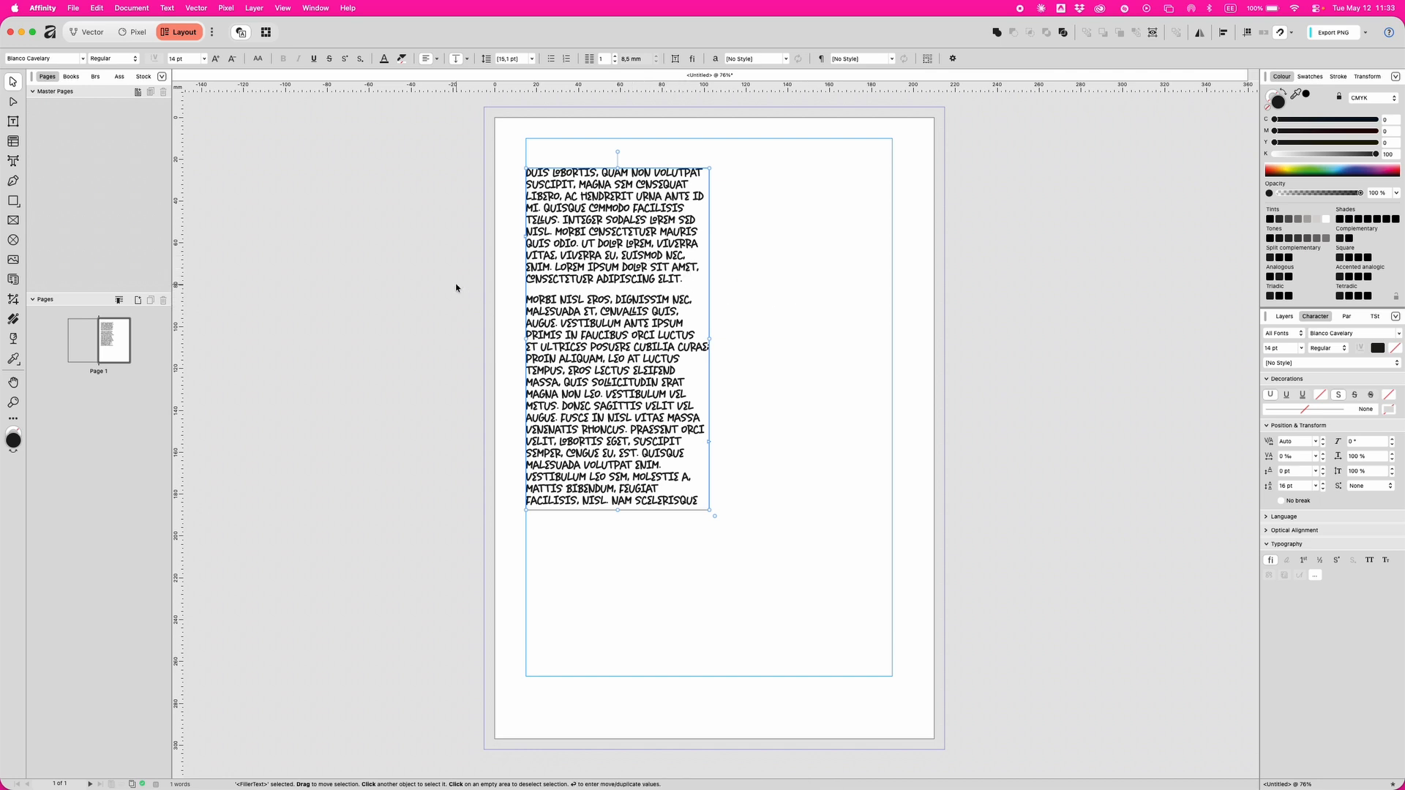
{"action": "left_click", "coordinate": [97, 9]}
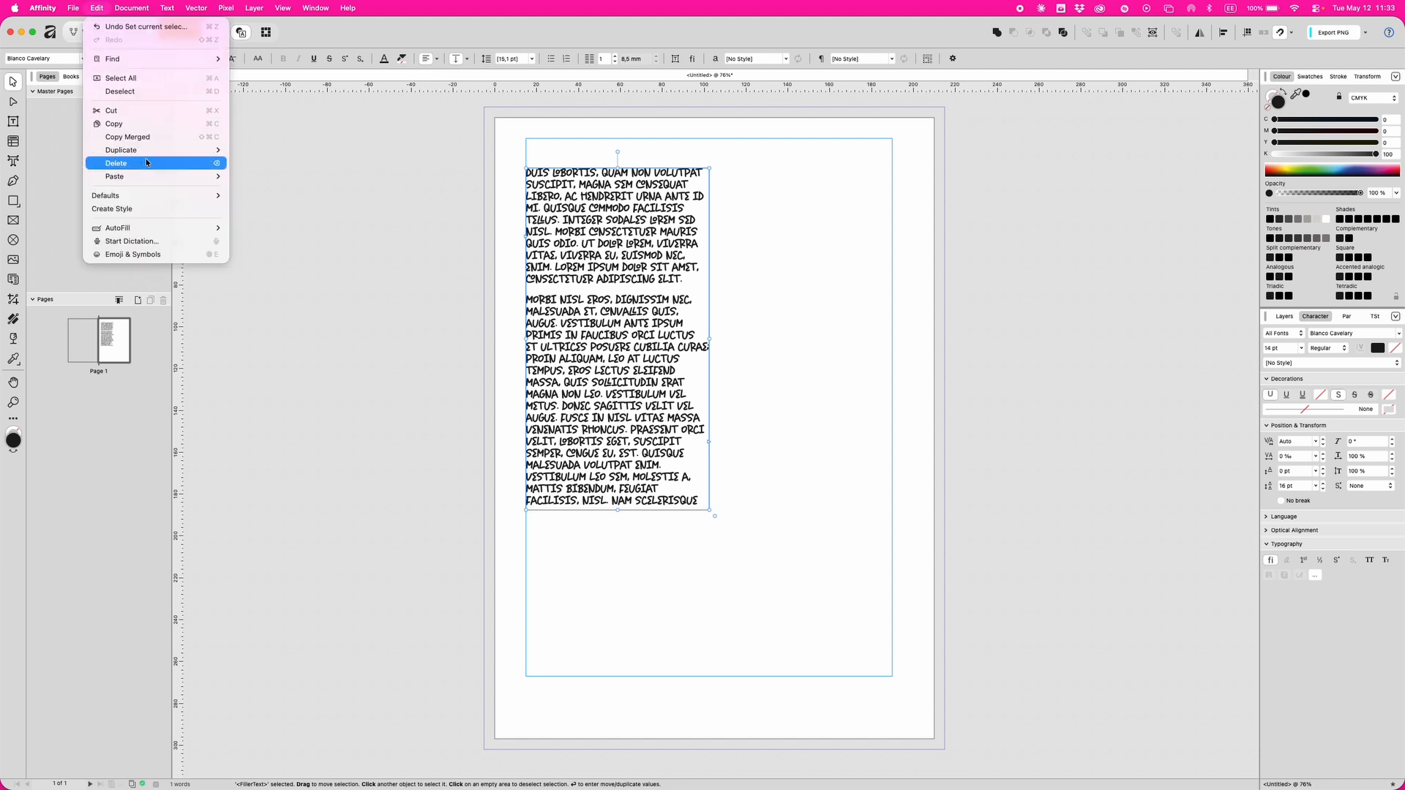
{"action": "mouse_move", "coordinate": [149, 197]}
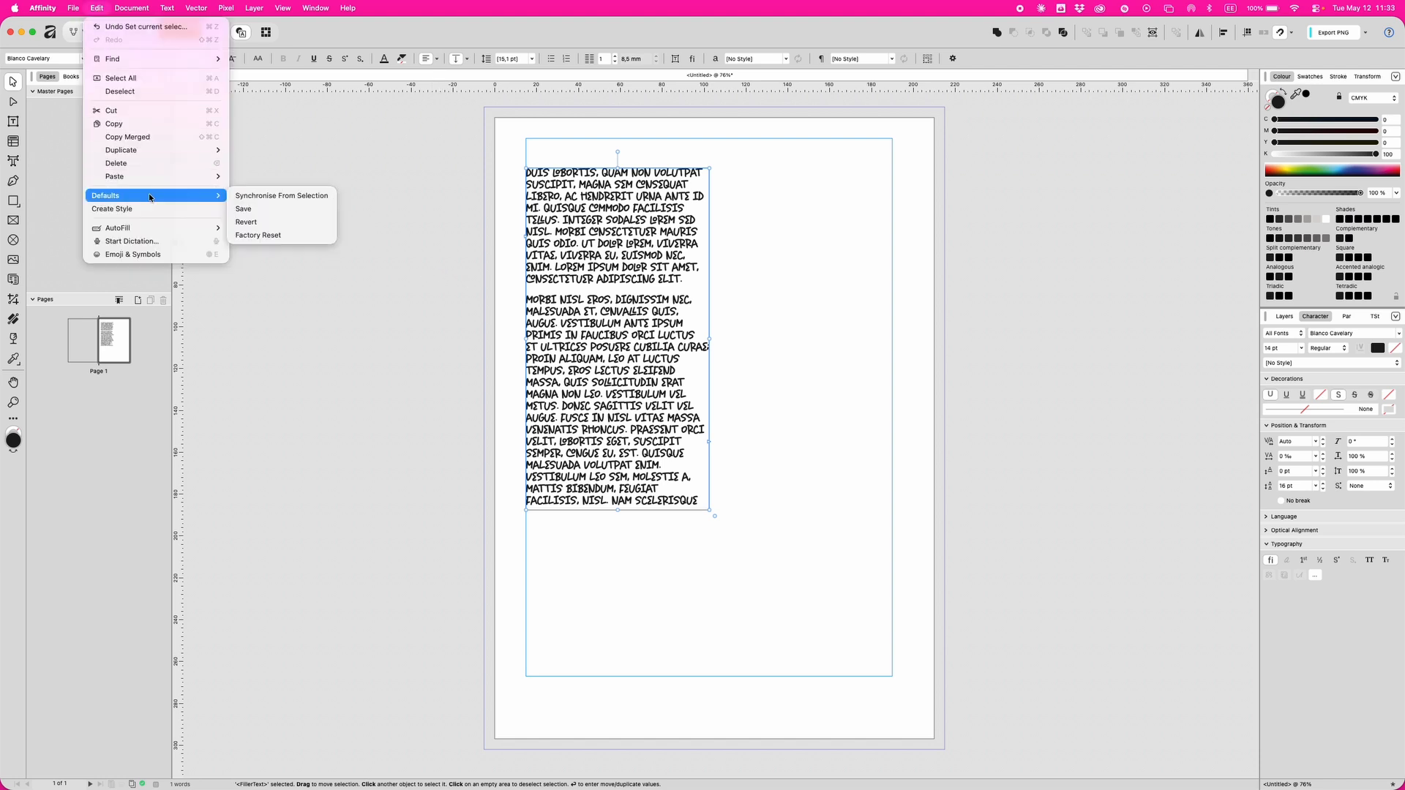
{"action": "left_click", "coordinate": [271, 198]}
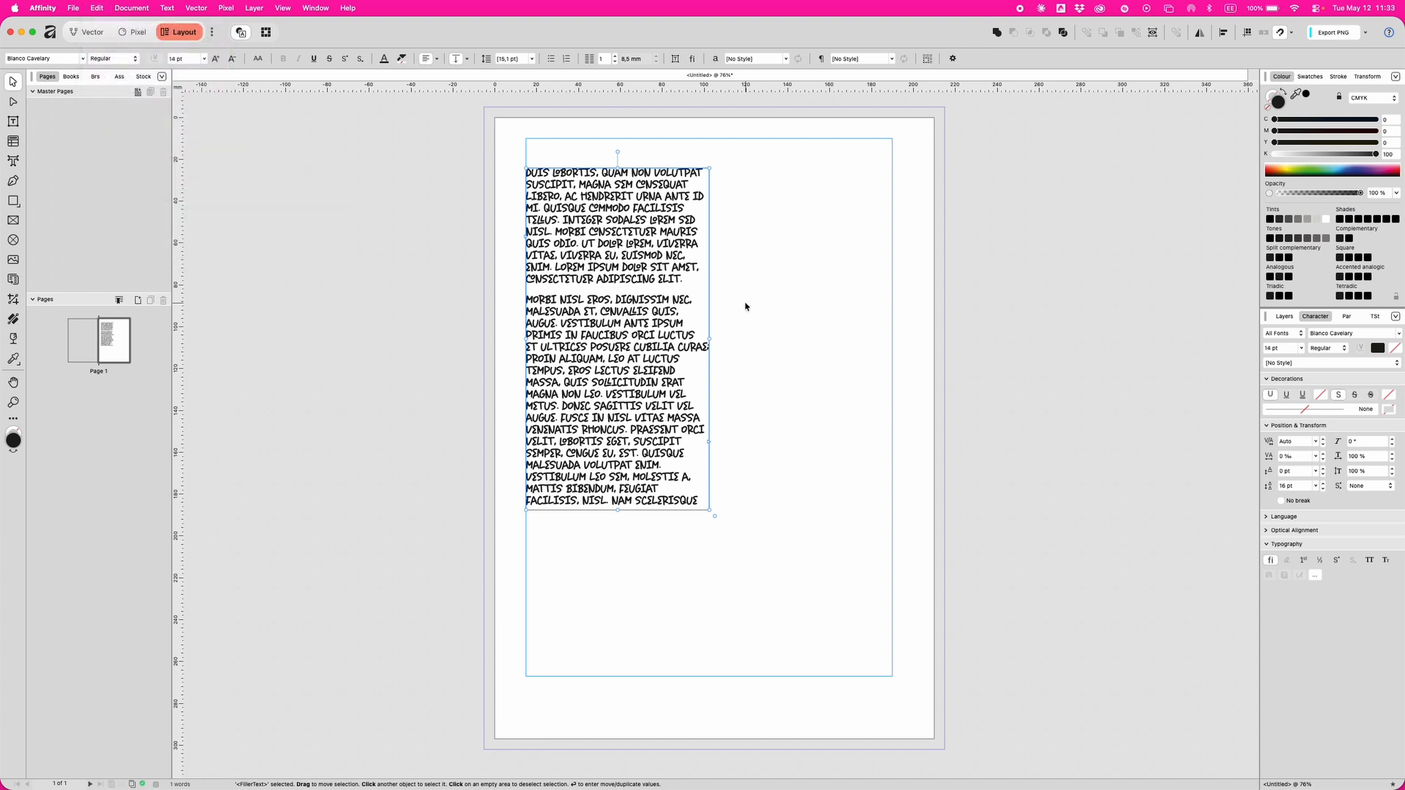
{"action": "left_click", "coordinate": [746, 305]}
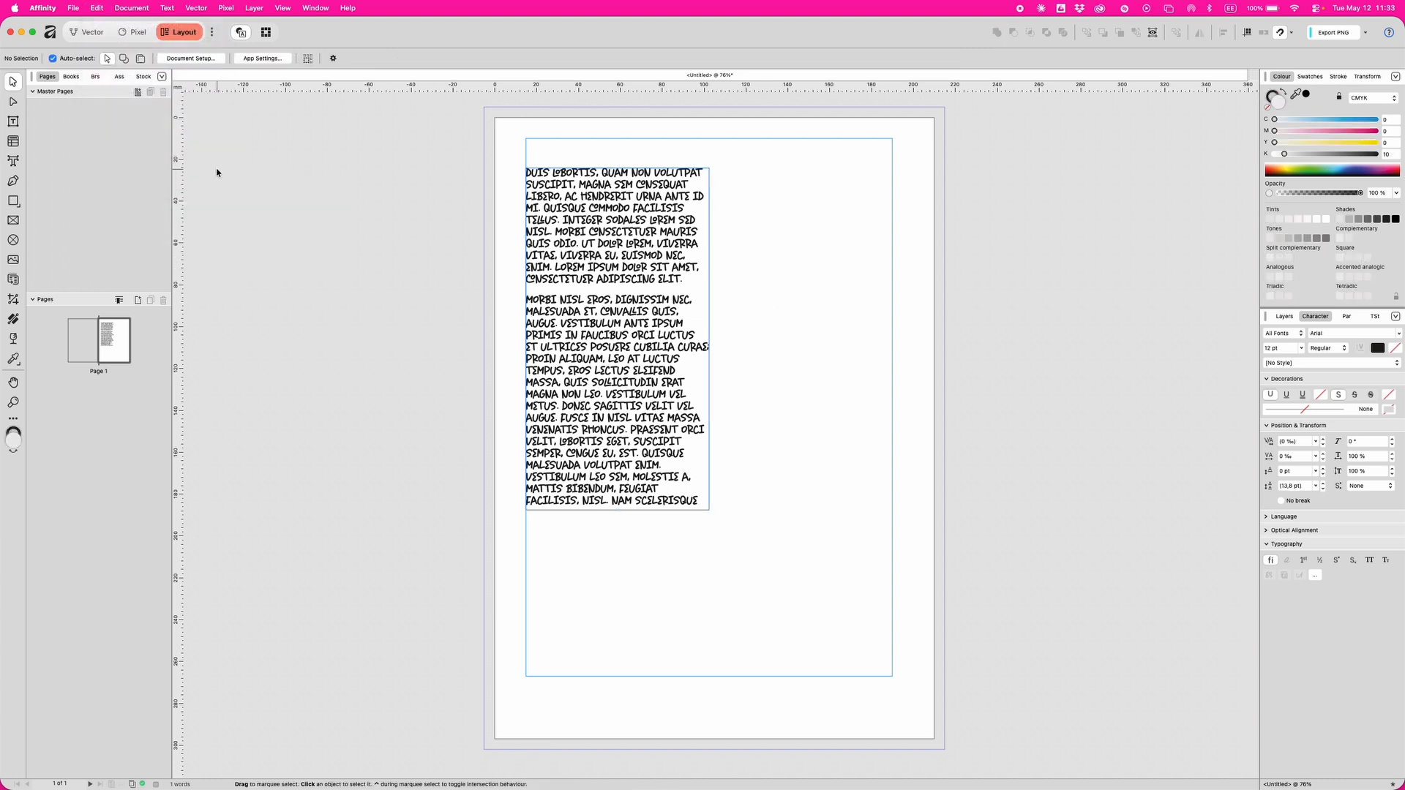
Step: Draw a second, narrower text frame beside the first and fill it with filler text
{"action": "left_click", "coordinate": [13, 121]}
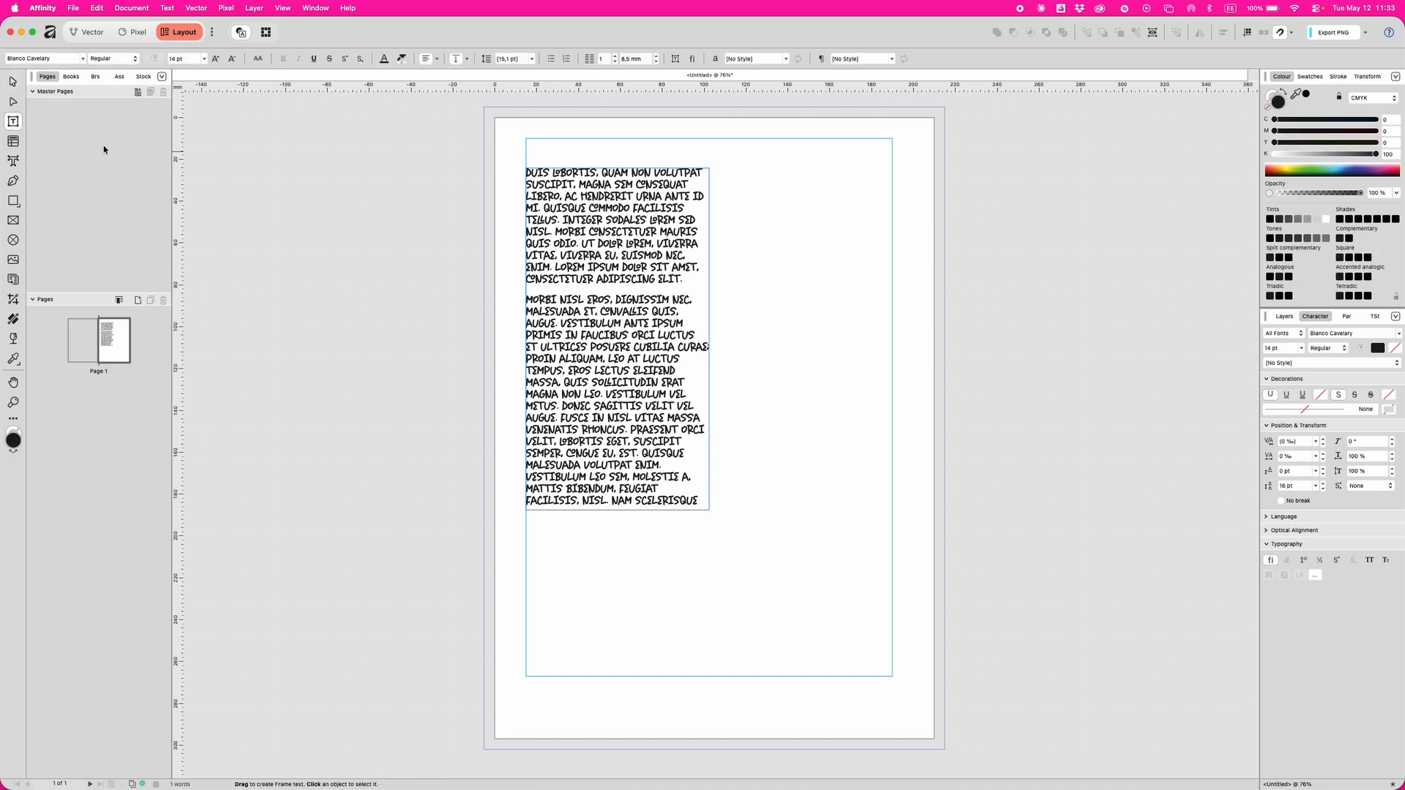
{"action": "left_click_drag", "start_coordinate": [730, 216], "coordinate": [870, 510]}
{"action": "left_click", "coordinate": [166, 8]}
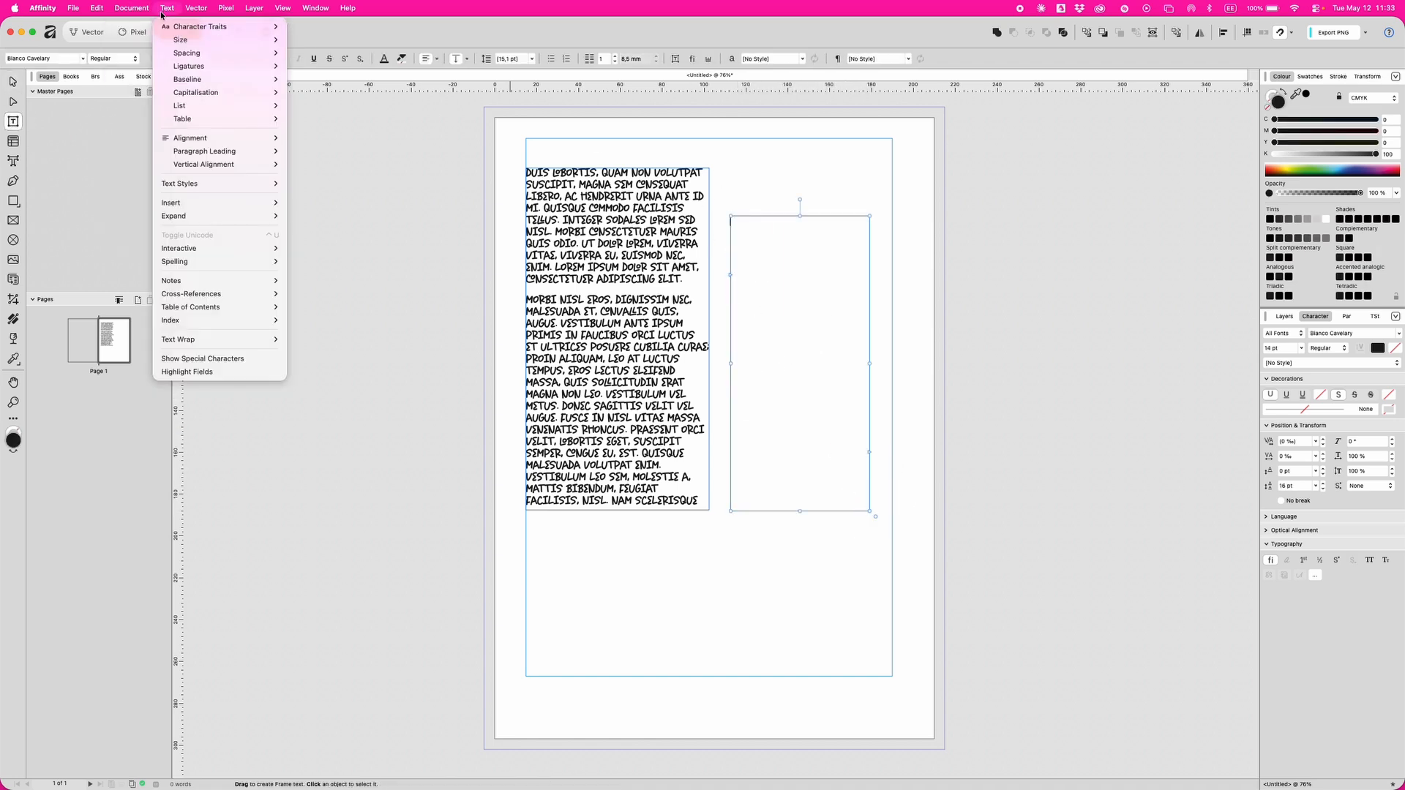
{"action": "mouse_move", "coordinate": [219, 202]}
{"action": "left_click", "coordinate": [304, 203]}
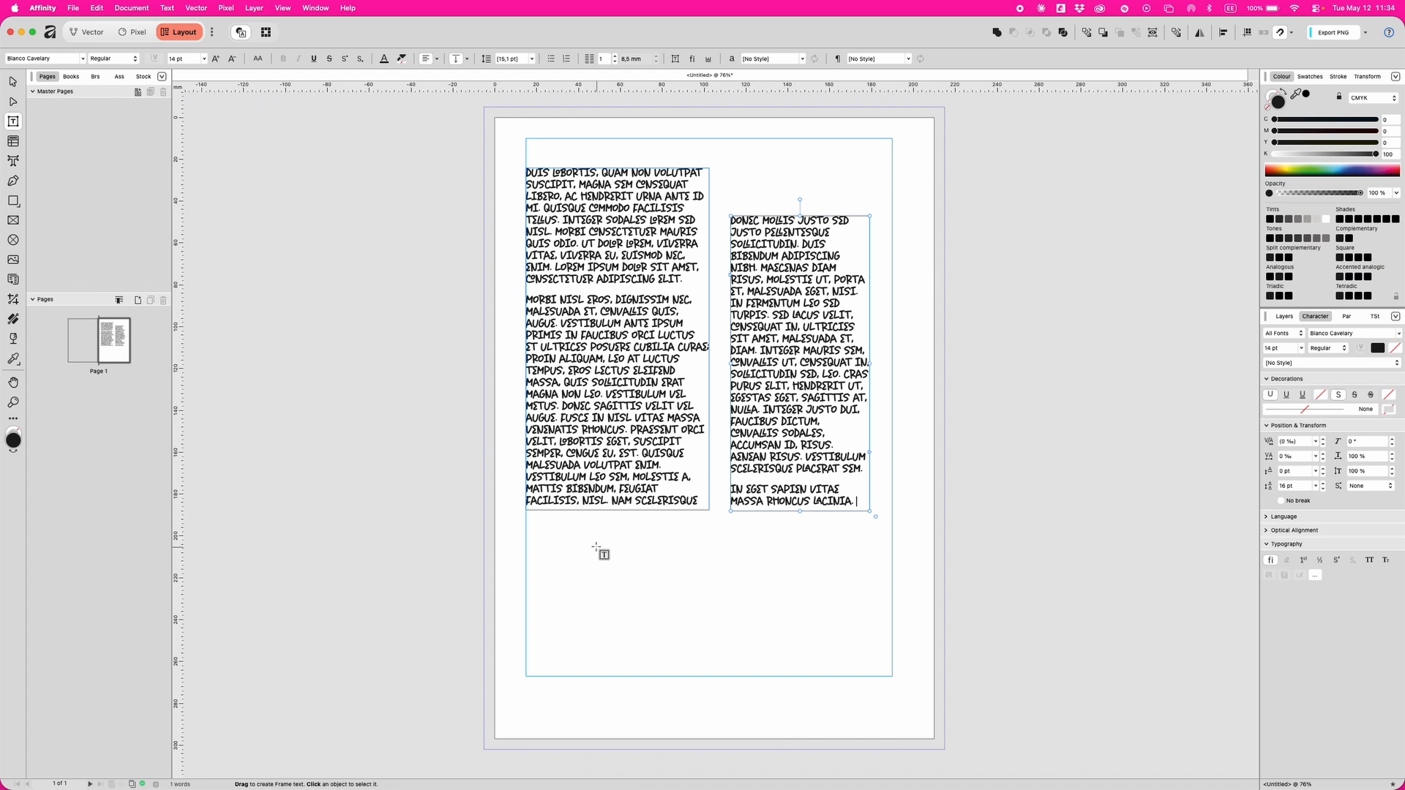
Step: Try out a wide text frame with filler text beneath the two columns and delete it
{"action": "left_click_drag", "start_coordinate": [526, 535], "coordinate": [868, 653]}
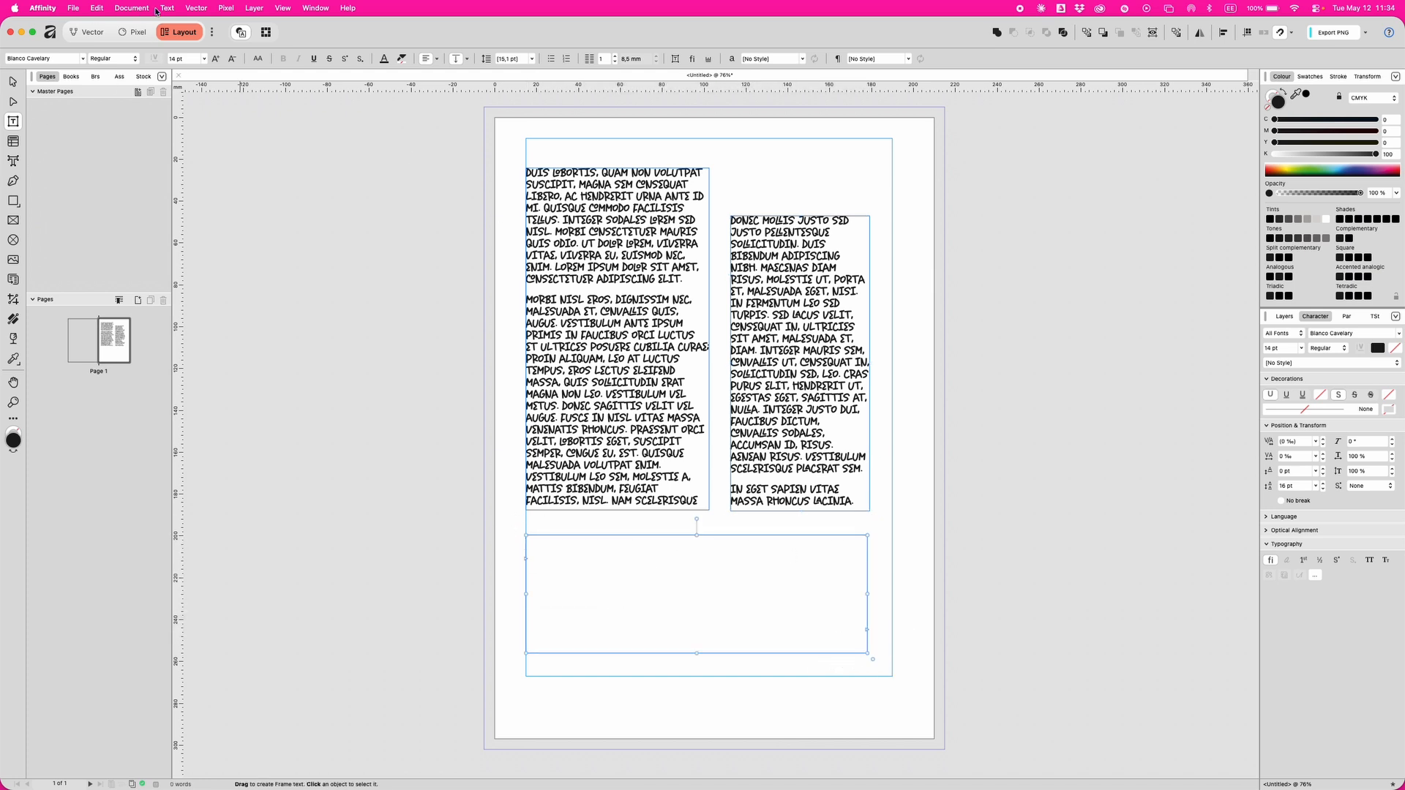
{"action": "left_click", "coordinate": [97, 8]}
{"action": "mouse_move", "coordinate": [167, 8]}
{"action": "mouse_move", "coordinate": [219, 203]}
{"action": "left_click", "coordinate": [314, 202]}
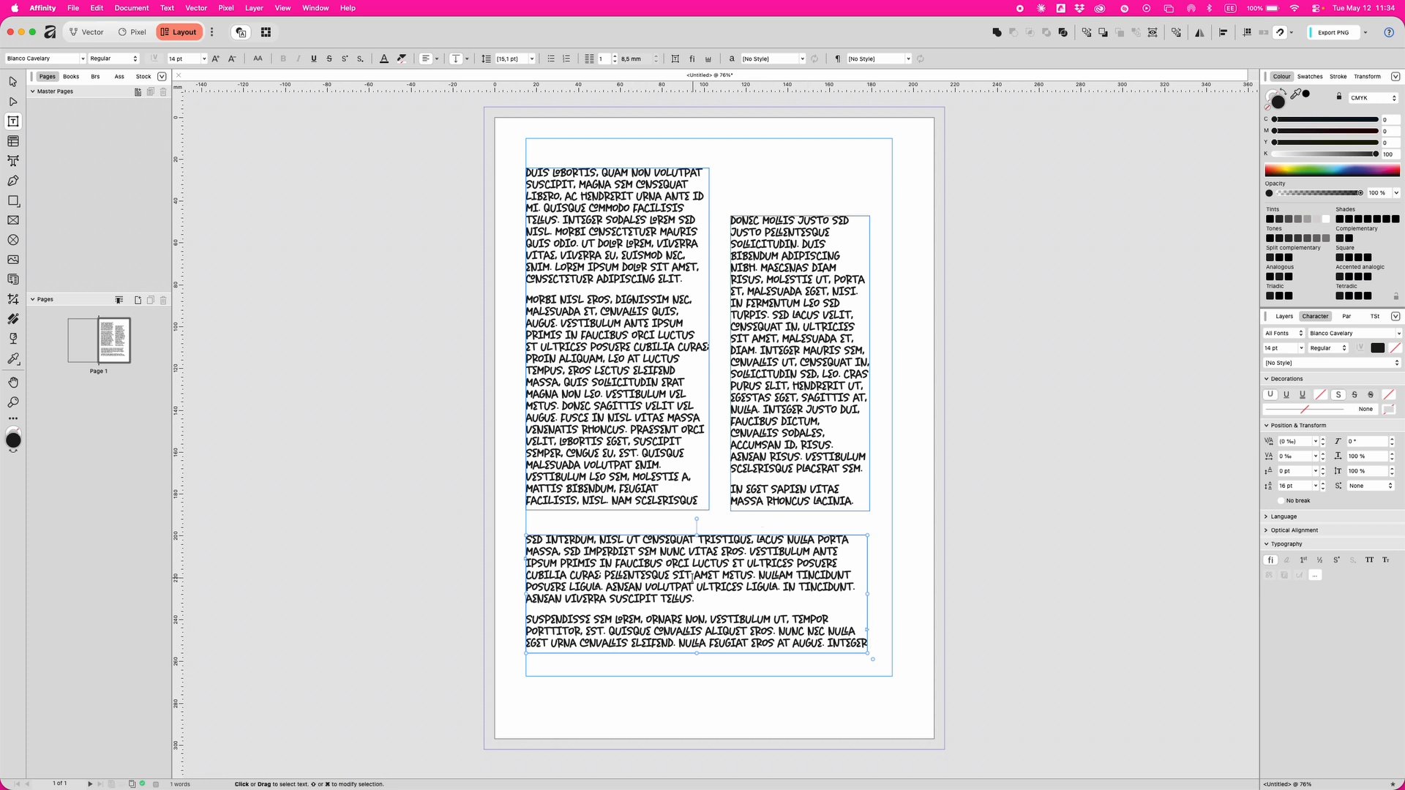
{"action": "left_click", "coordinate": [12, 85]}
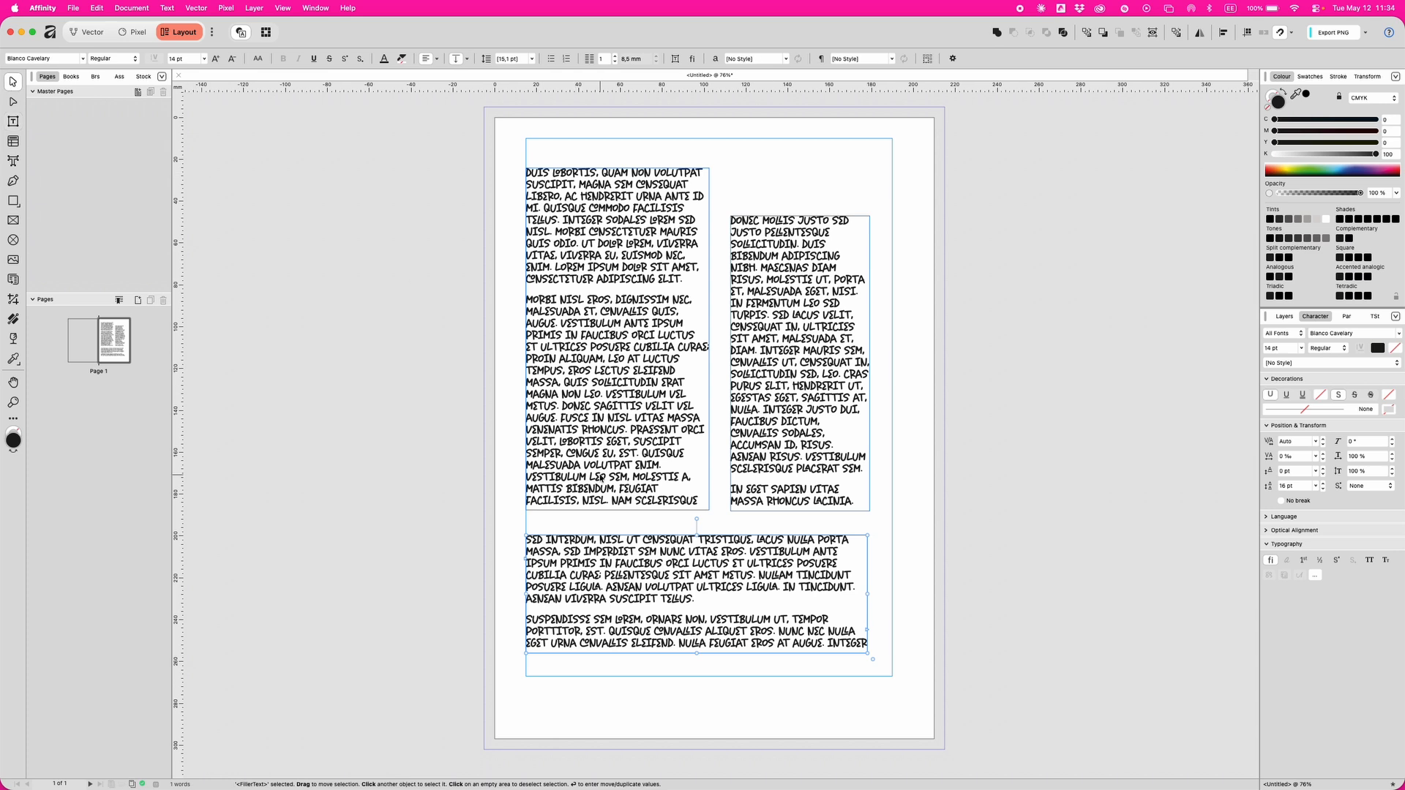
{"action": "key", "text": "Delete"}
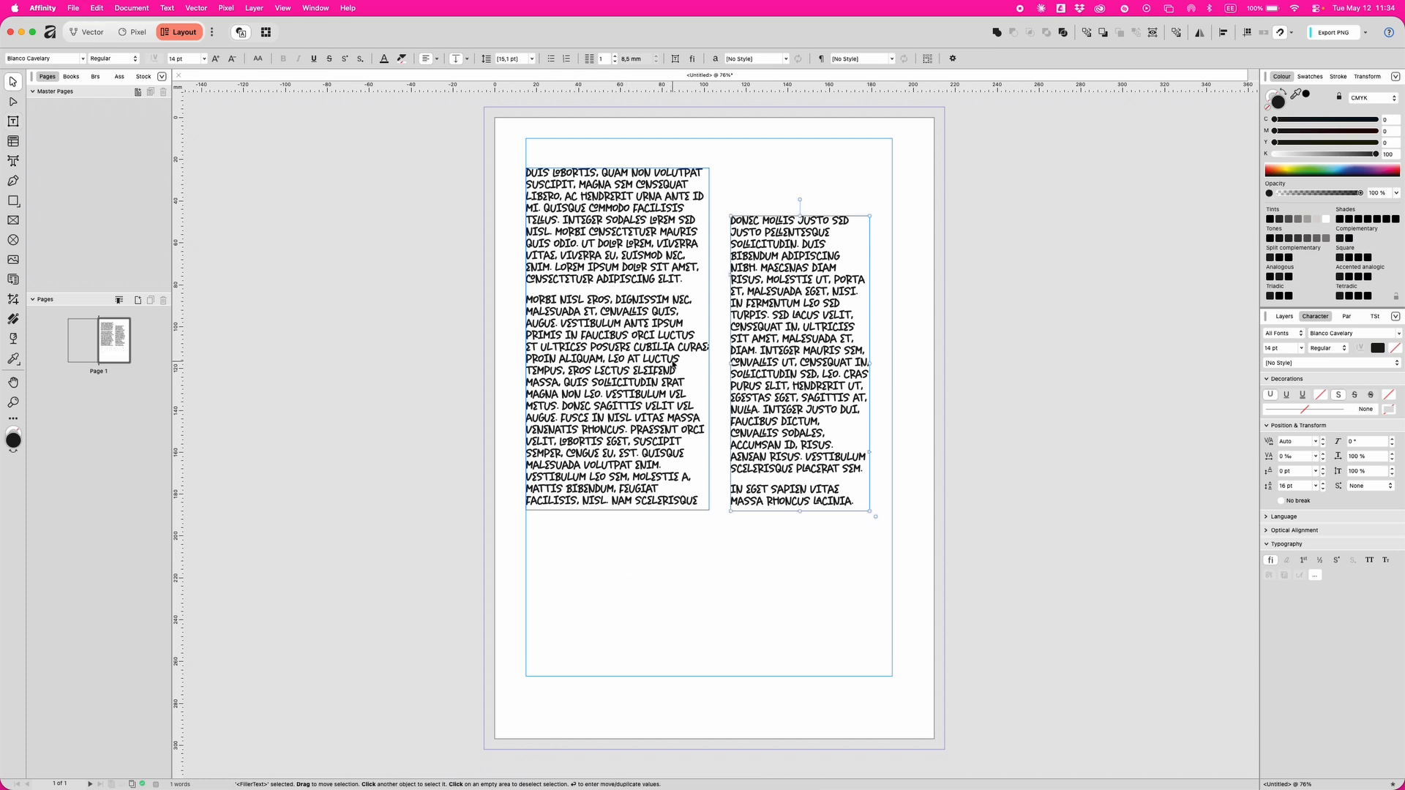
Step: Align both text frames to the top margin, with the narrow one against the outer margin and the first one widened towards it
{"action": "left_click_drag", "start_coordinate": [795, 302], "coordinate": [816, 253]}
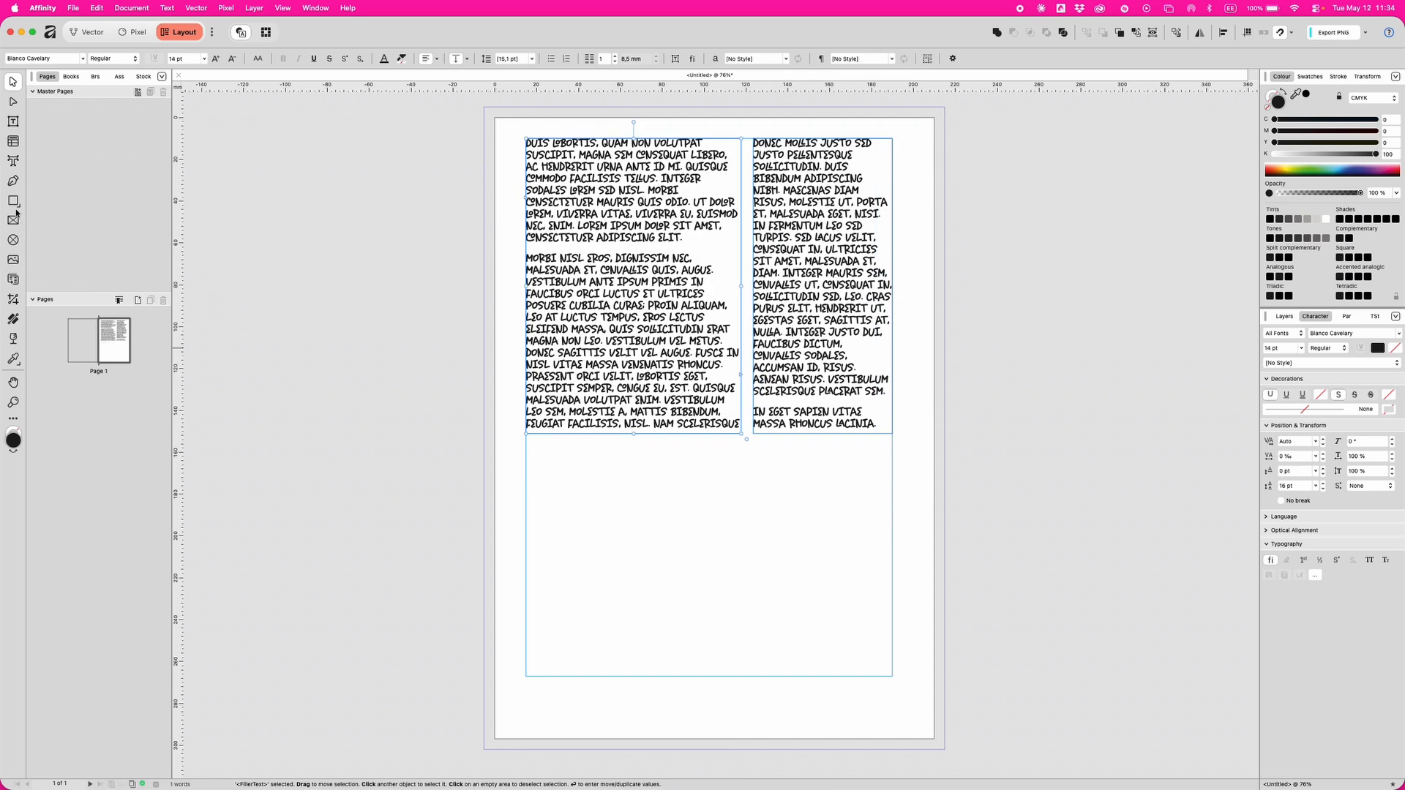
Step: Draw a cloud shape below the first text frame and fill it with pink
{"action": "left_click_drag", "start_coordinate": [15, 204], "coordinate": [62, 434]}
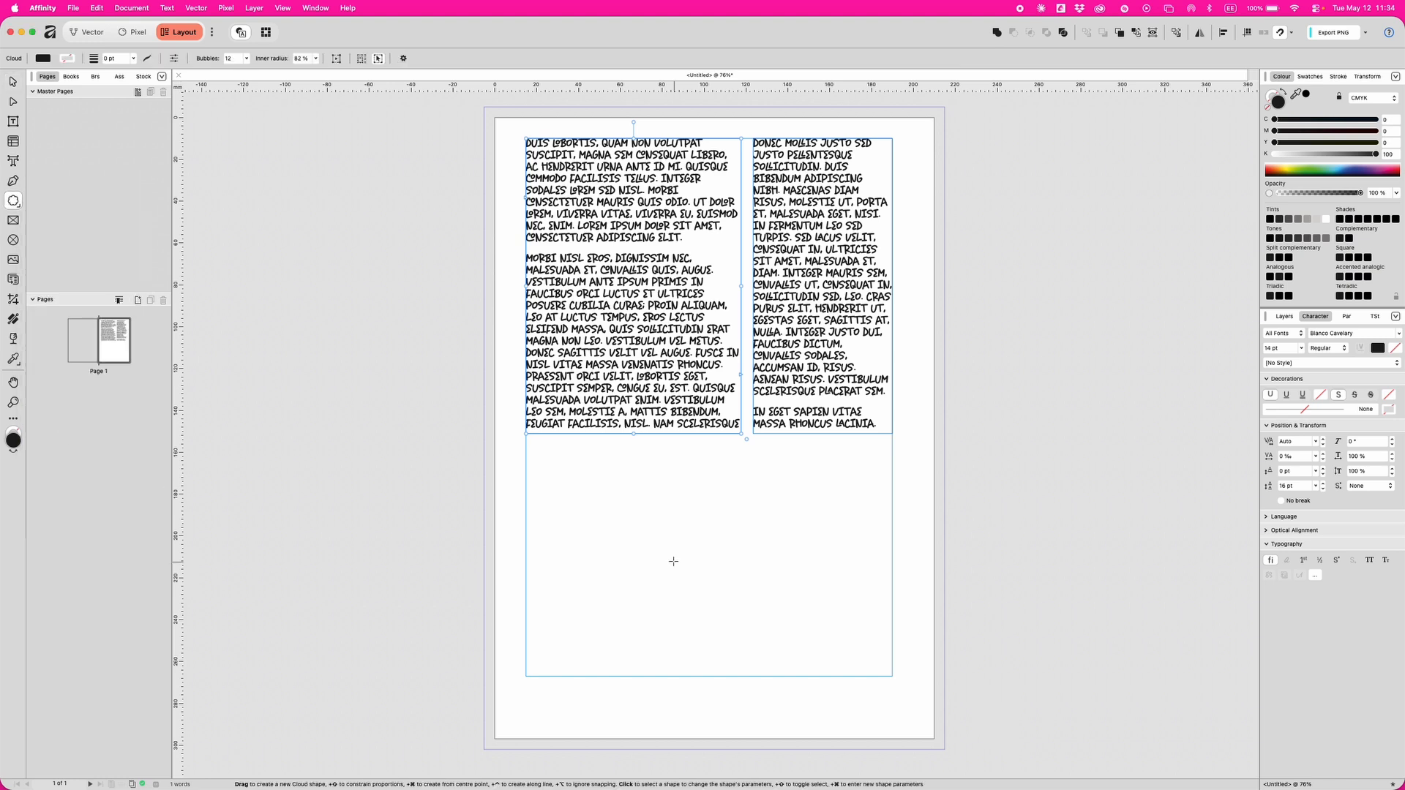
{"action": "left_click_drag", "start_coordinate": [567, 475], "coordinate": [702, 608]}
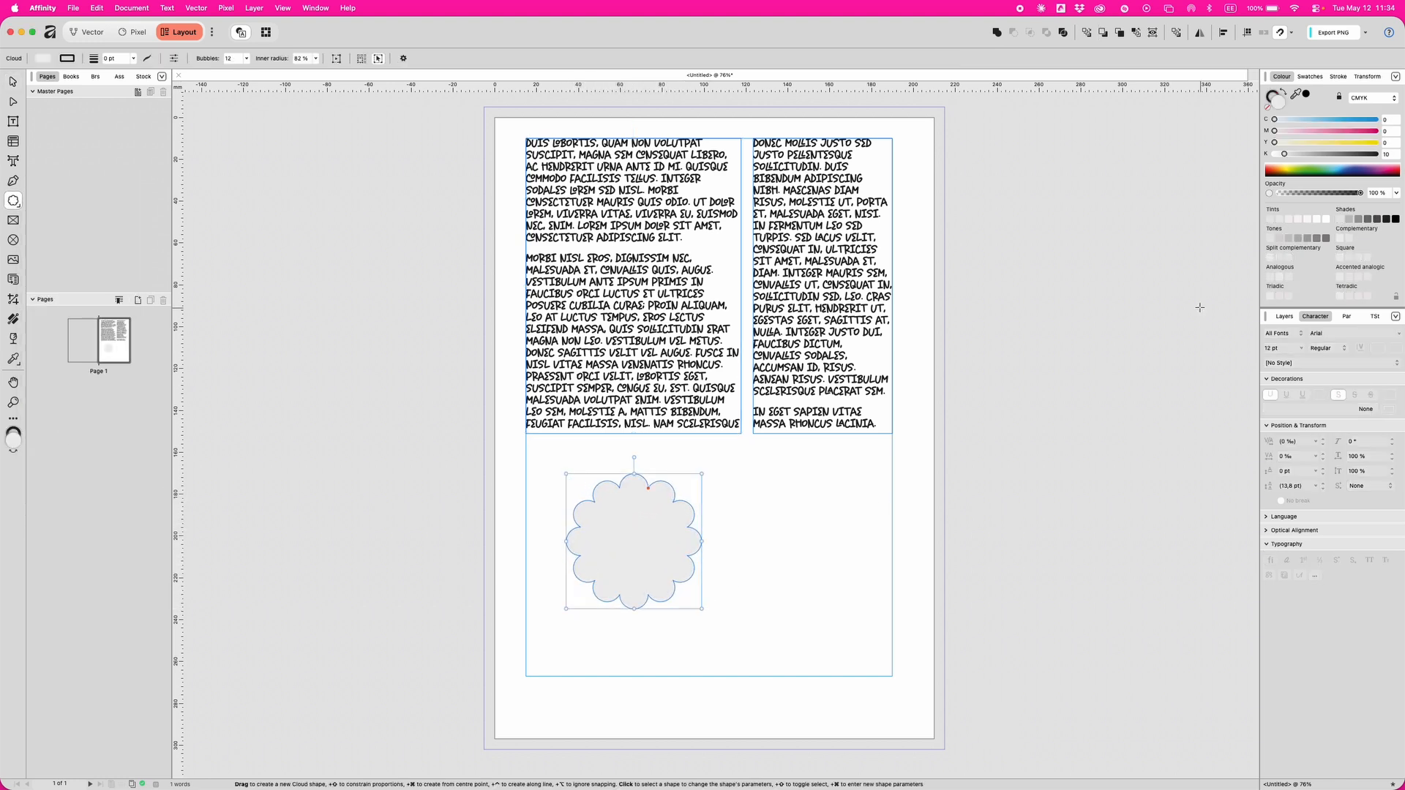
{"action": "left_click", "coordinate": [1332, 130]}
Step: Give the cloud shape a dark blue outline with a stroke width of 17 pt
{"action": "left_click", "coordinate": [1277, 97]}
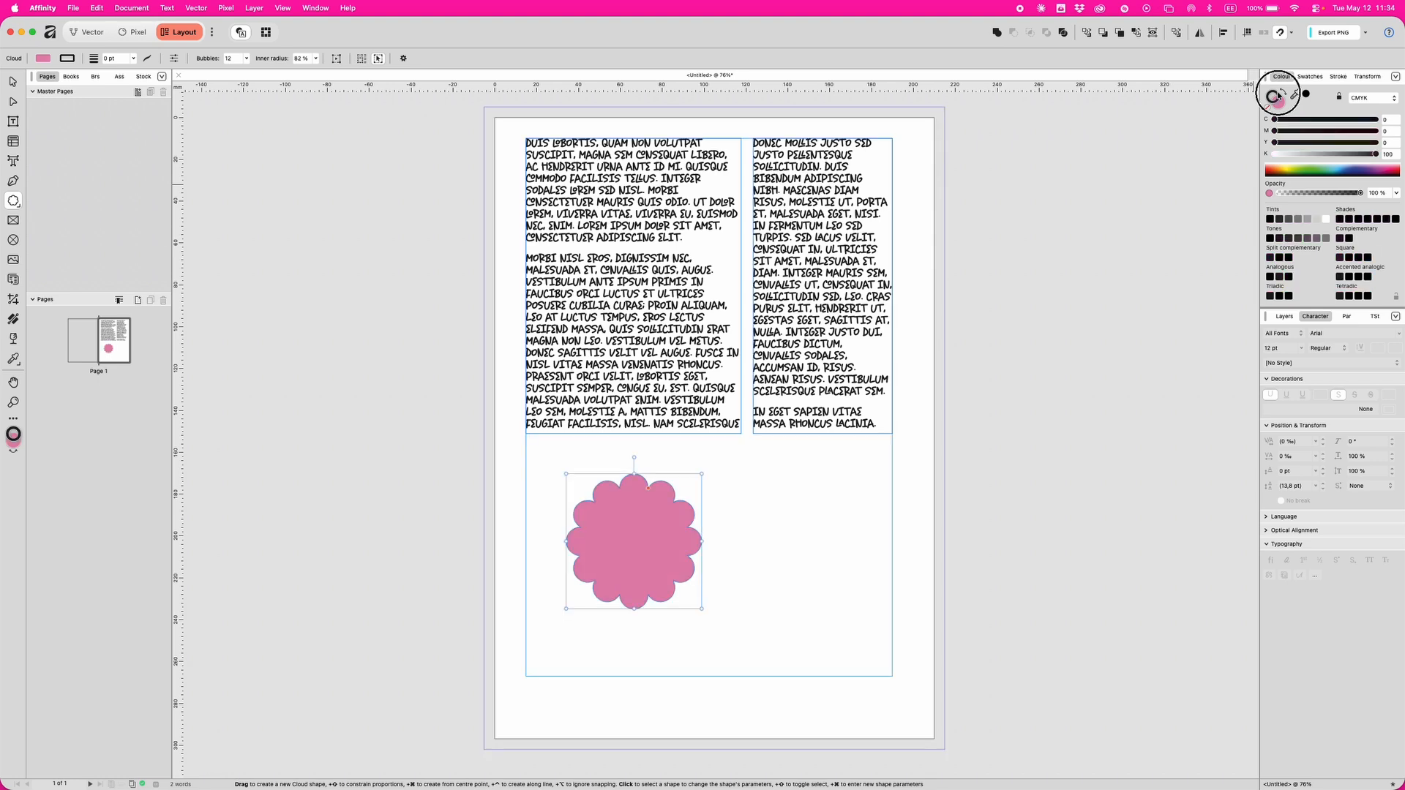
{"action": "mouse_move", "coordinate": [1328, 170]}
{"action": "left_mouse_down"}
{"action": "mouse_move", "coordinate": [1369, 172]}
{"action": "mouse_move", "coordinate": [1302, 168]}
{"action": "mouse_move", "coordinate": [1354, 173]}
{"action": "left_mouse_up"}
{"action": "left_click", "coordinate": [1338, 76]}
{"action": "left_click_drag", "start_coordinate": [1286, 112], "coordinate": [1328, 114]}
Step: Synchronise the default fill and stroke settings from the selected cloud shape
{"action": "left_click", "coordinate": [16, 84]}
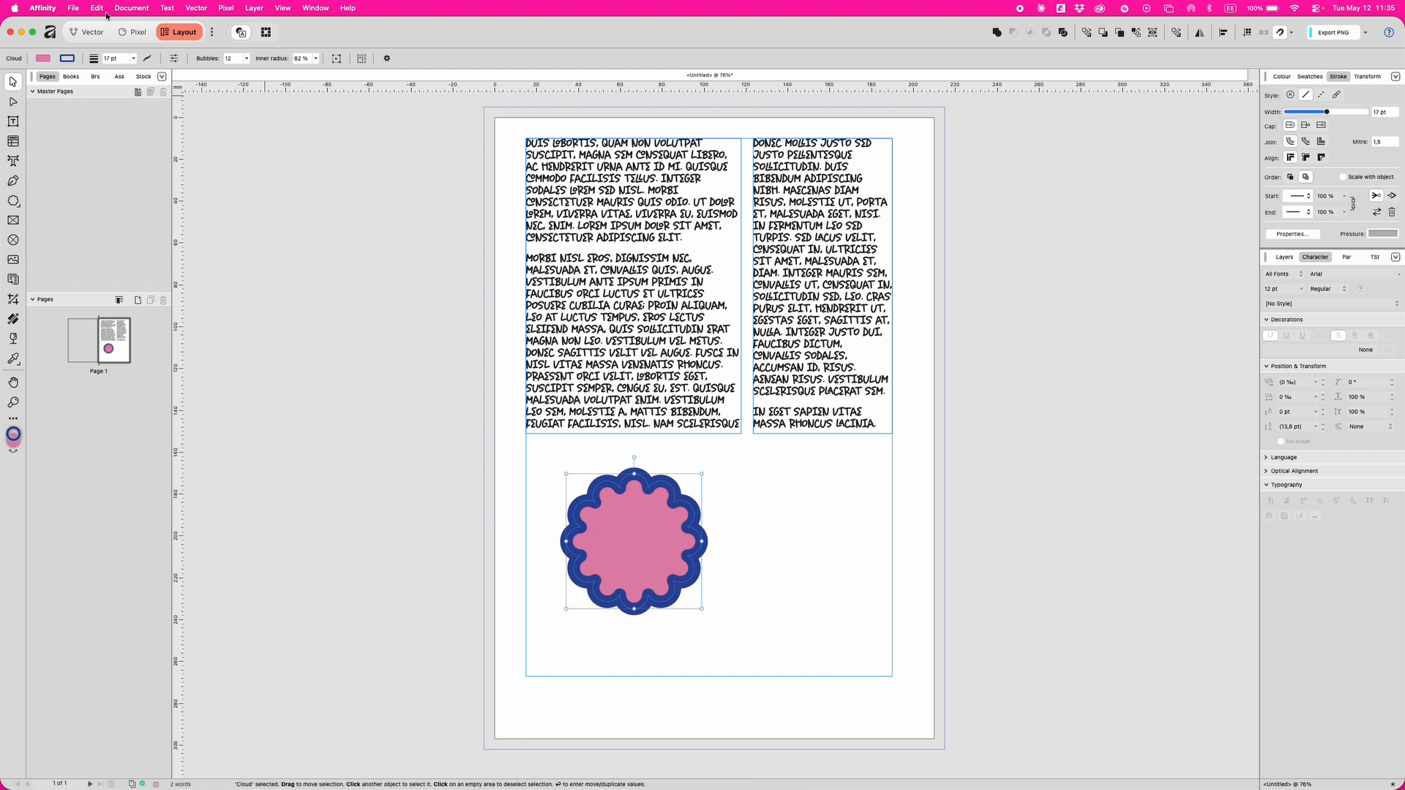
{"action": "left_click", "coordinate": [101, 9]}
{"action": "mouse_move", "coordinate": [168, 195]}
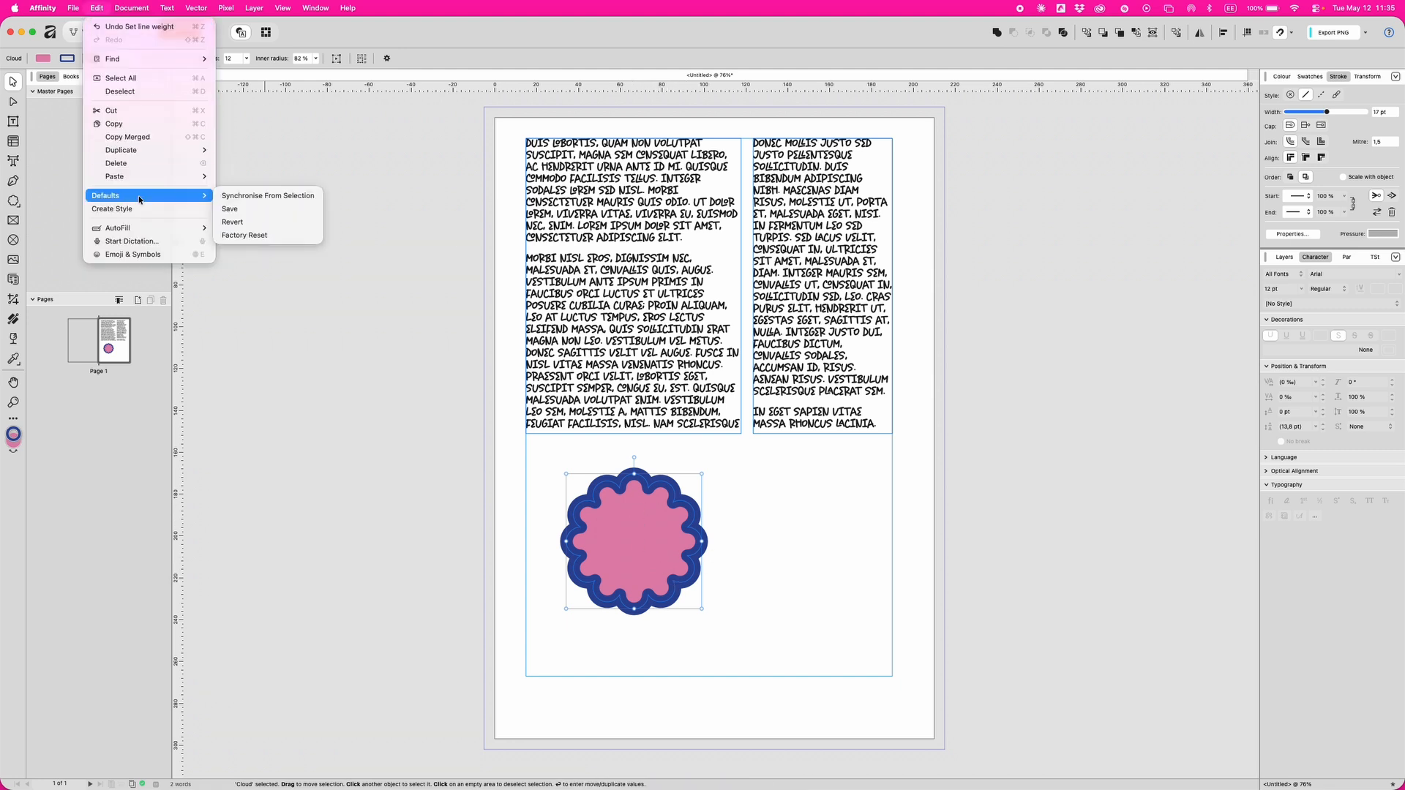
{"action": "left_click", "coordinate": [249, 197]}
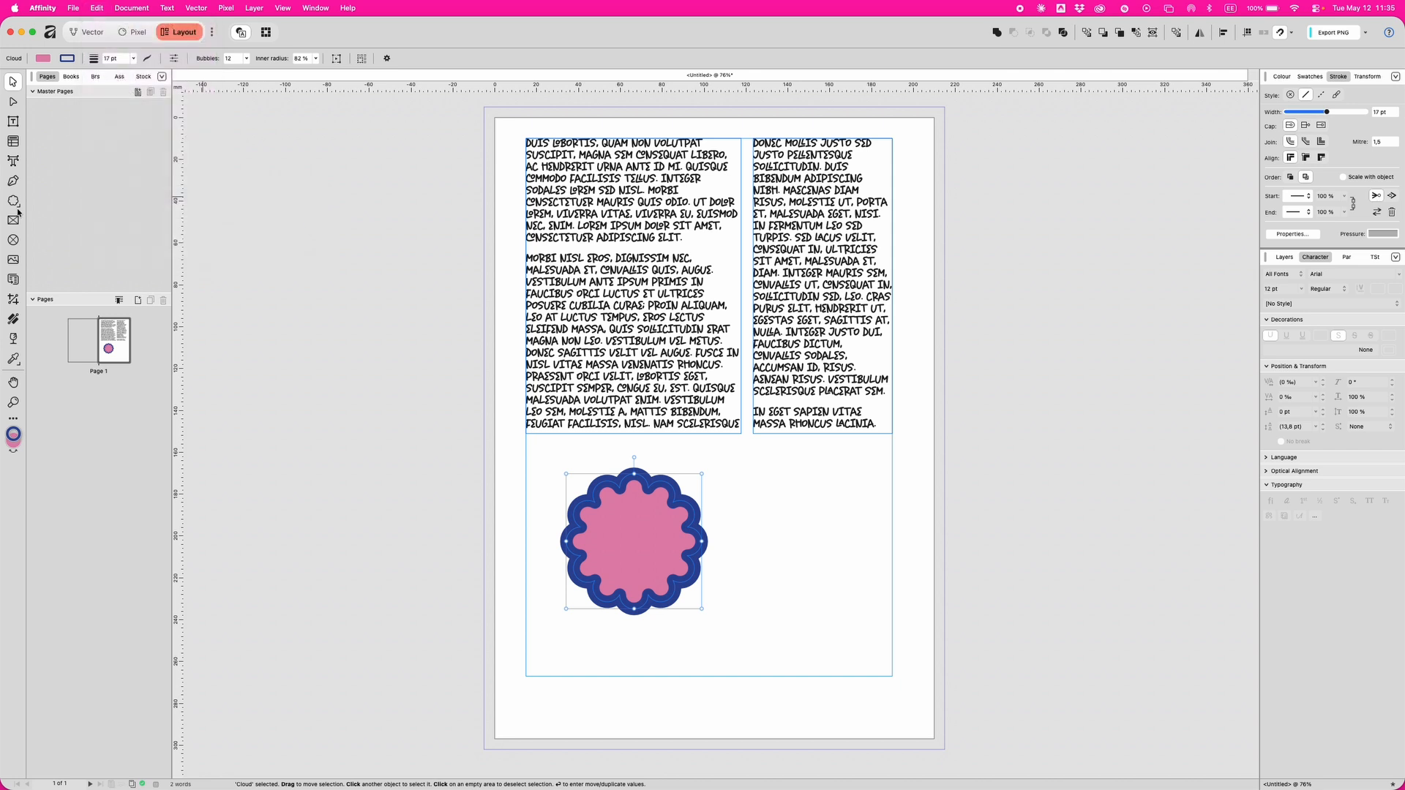
Step: Draw a circle beside the cloud shape and a double-headed arrow beneath them, using the default styling
{"action": "left_click_drag", "start_coordinate": [15, 200], "coordinate": [45, 215]}
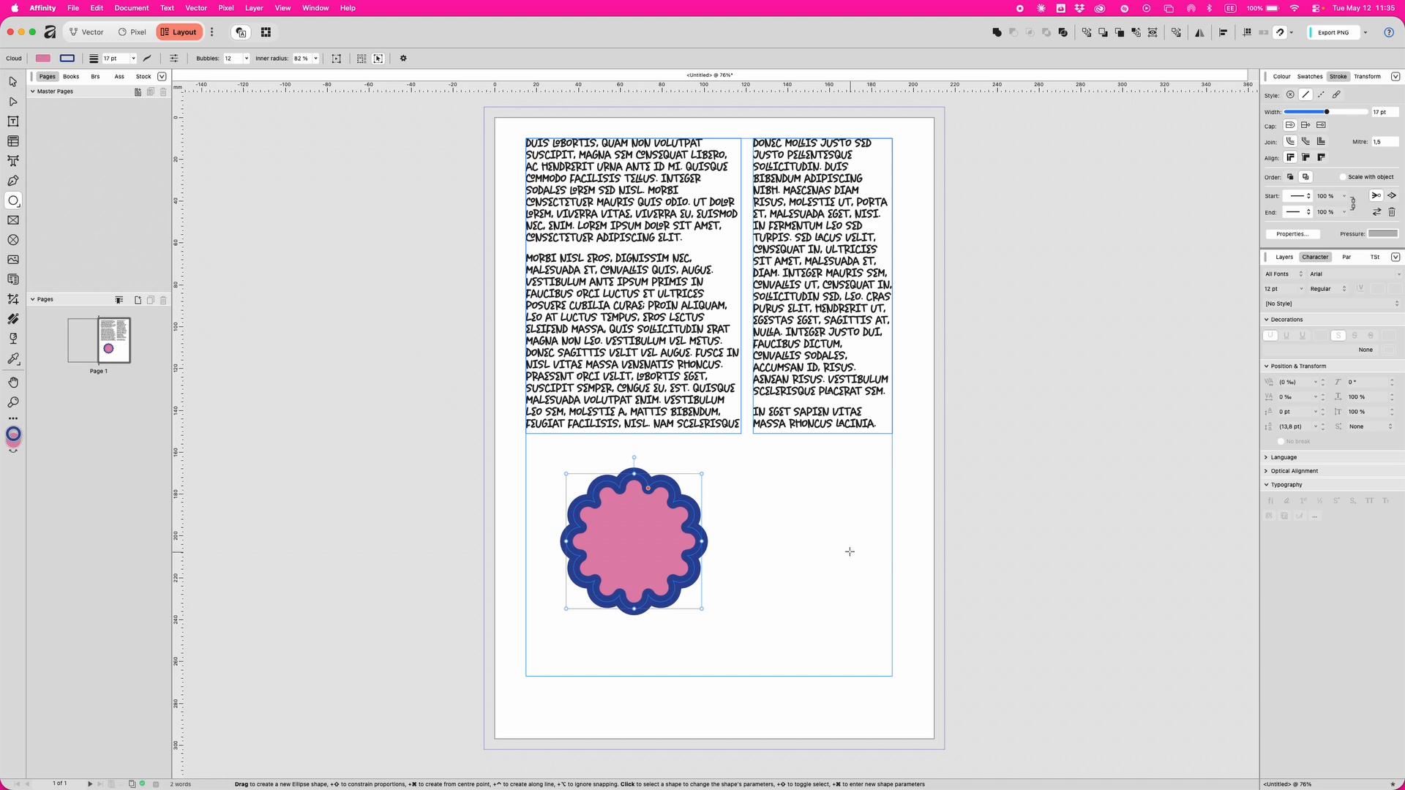
{"action": "left_click_drag", "start_coordinate": [750, 481], "coordinate": [876, 605]}
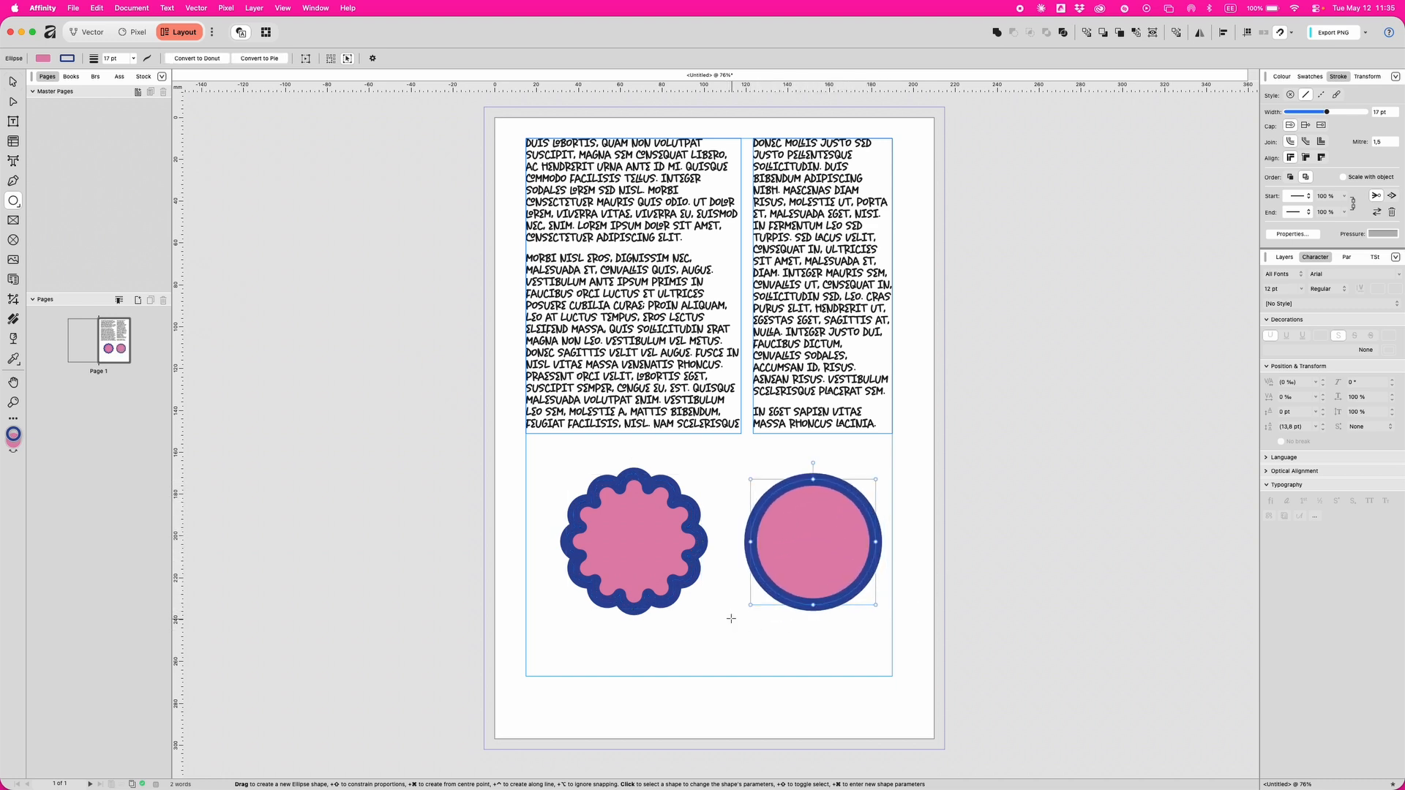
{"action": "left_click_drag", "start_coordinate": [12, 204], "coordinate": [66, 344]}
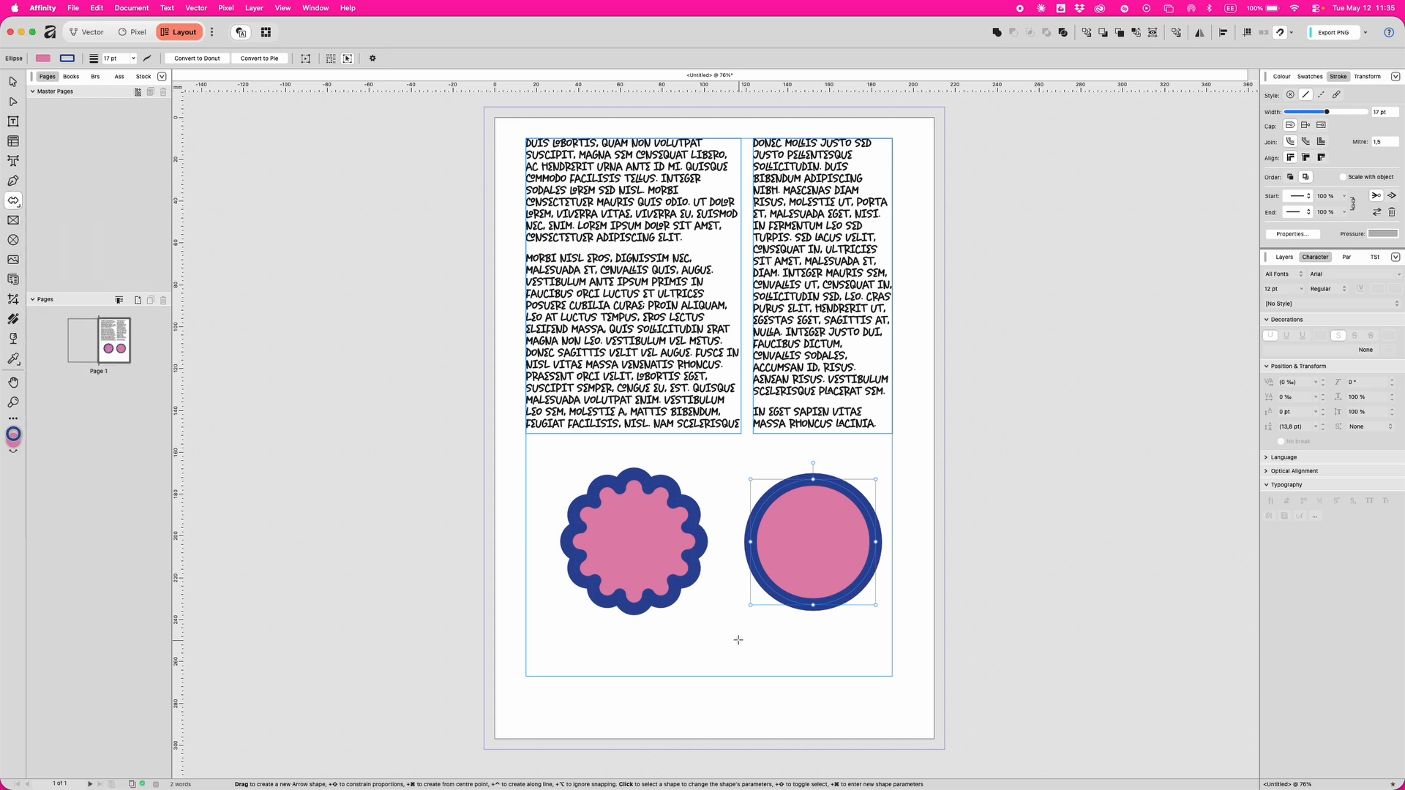
{"action": "left_click_drag", "start_coordinate": [664, 625], "coordinate": [798, 717]}
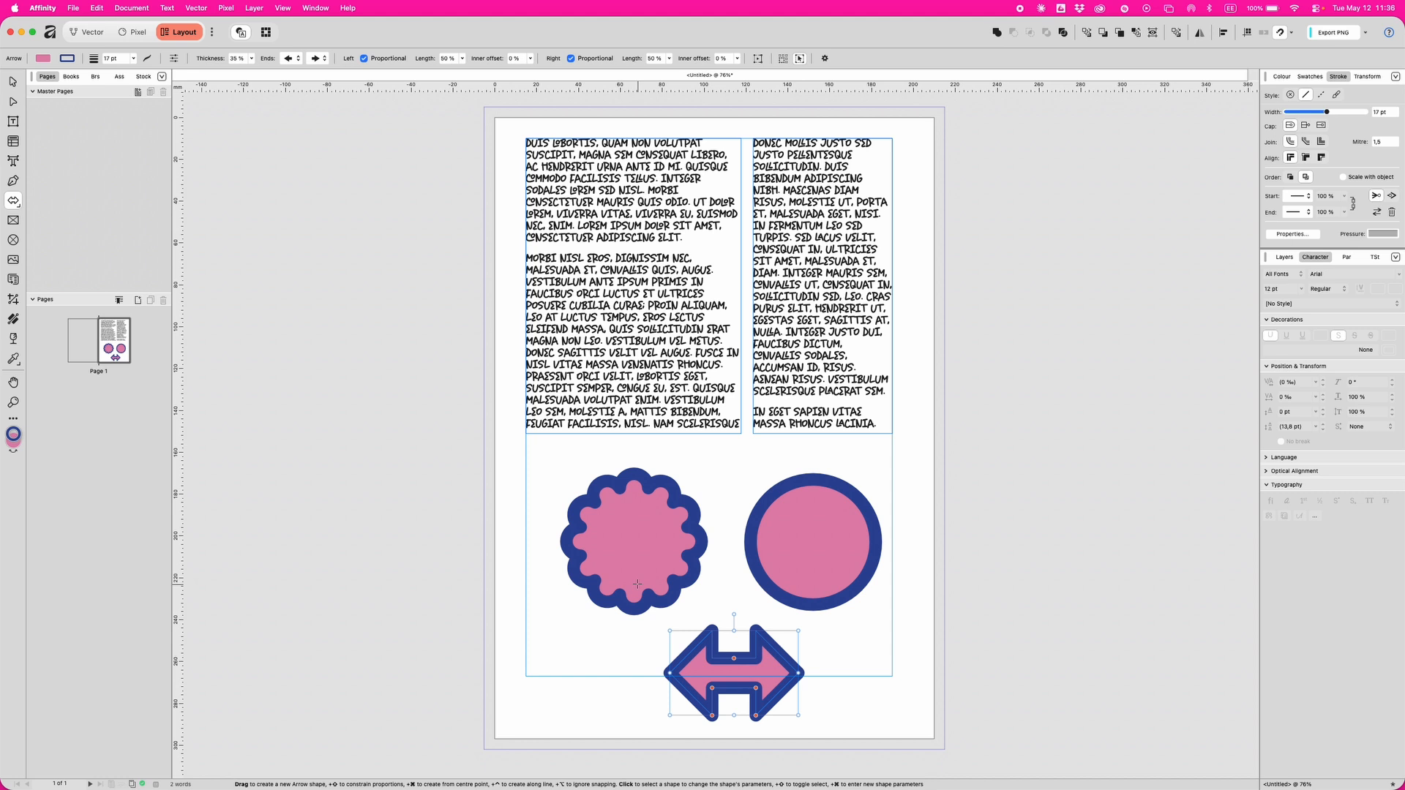
Step: Nudge the double-headed arrow slightly and convert it into a symbol
{"action": "left_click", "coordinate": [13, 81]}
{"action": "left_click_drag", "start_coordinate": [756, 682], "coordinate": [785, 671]}
{"action": "left_click_drag", "start_coordinate": [769, 671], "coordinate": [764, 677]}
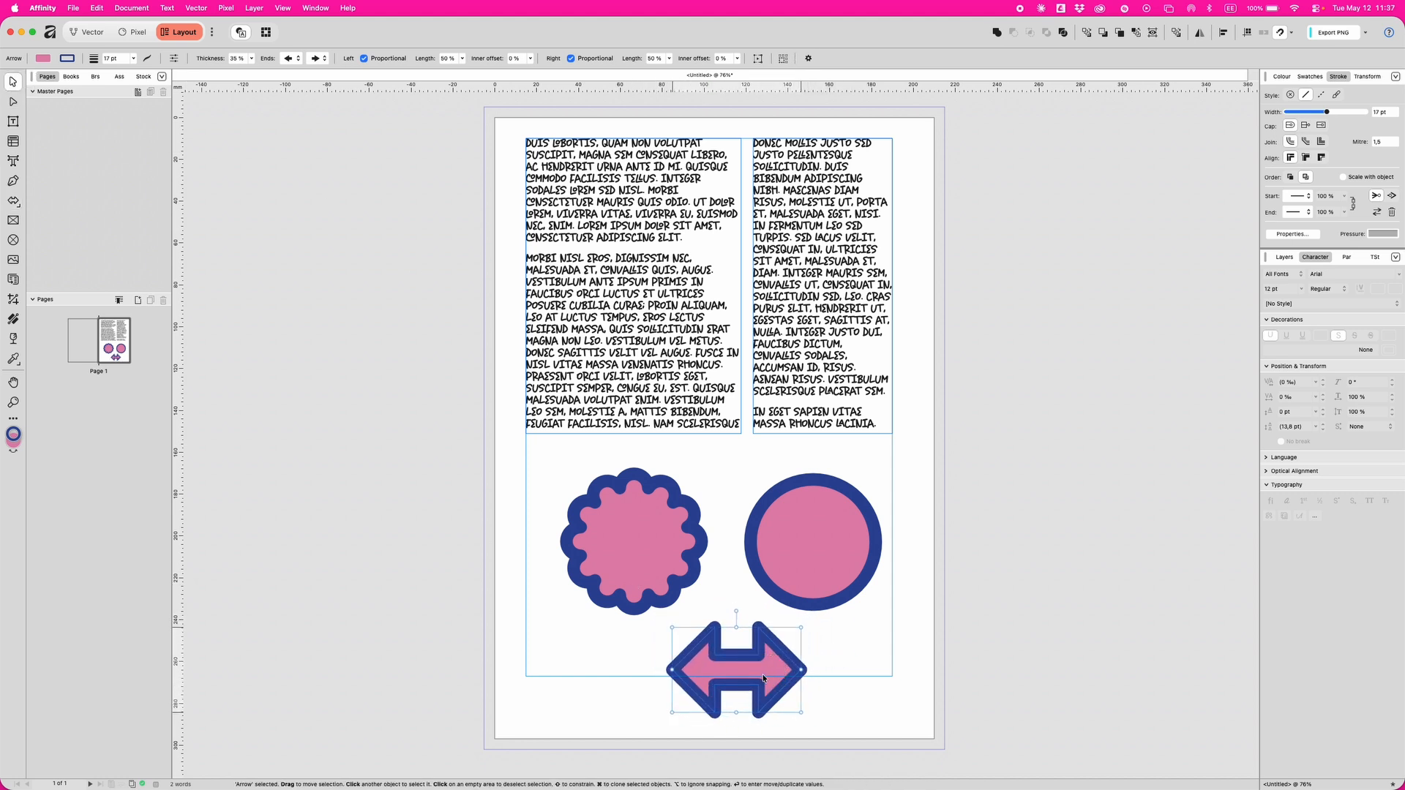
{"action": "left_click", "coordinate": [197, 9]}
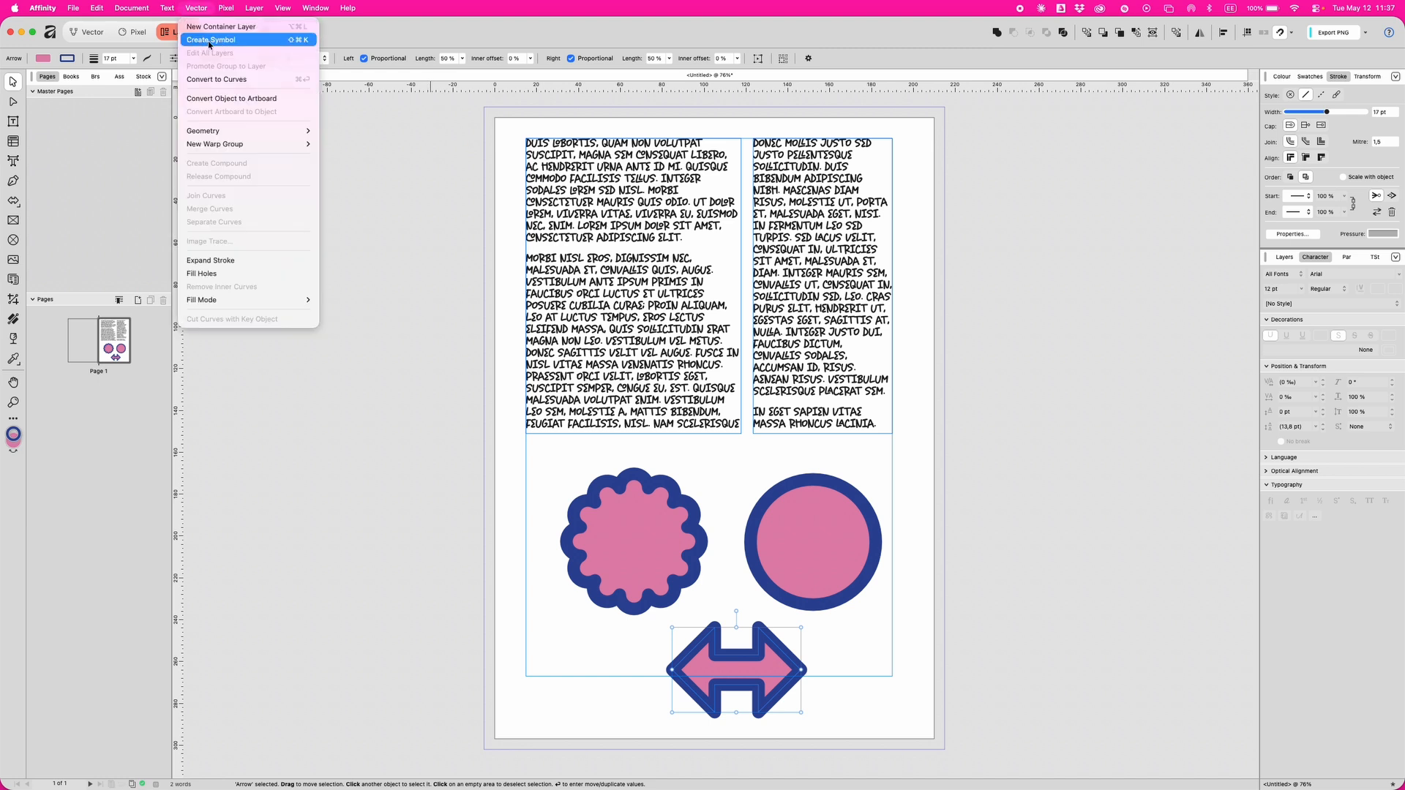
{"action": "left_click", "coordinate": [211, 40]}
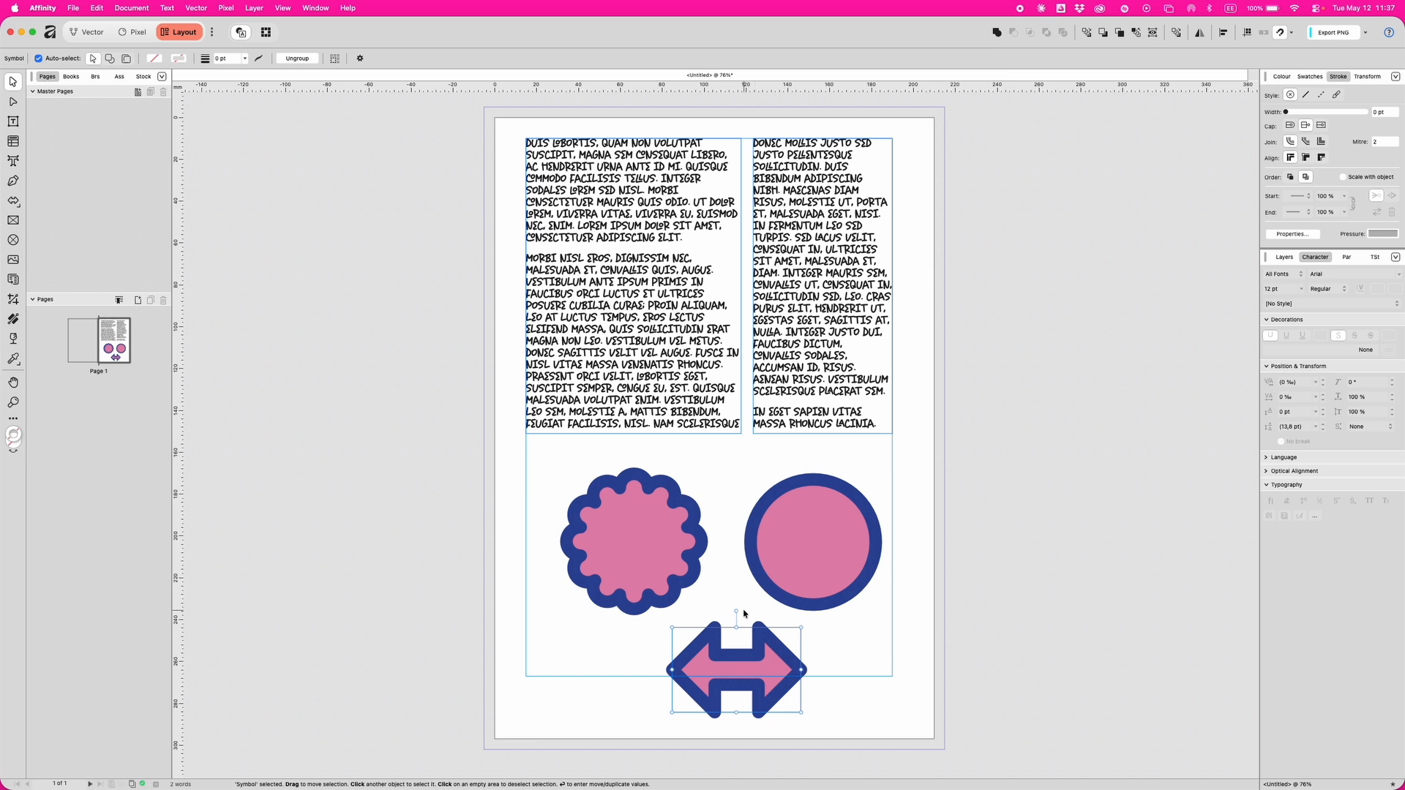
Step: Spread copies of the arrow symbol over the two text columns
{"action": "left_click_drag", "start_coordinate": [764, 678], "coordinate": [636, 344]}
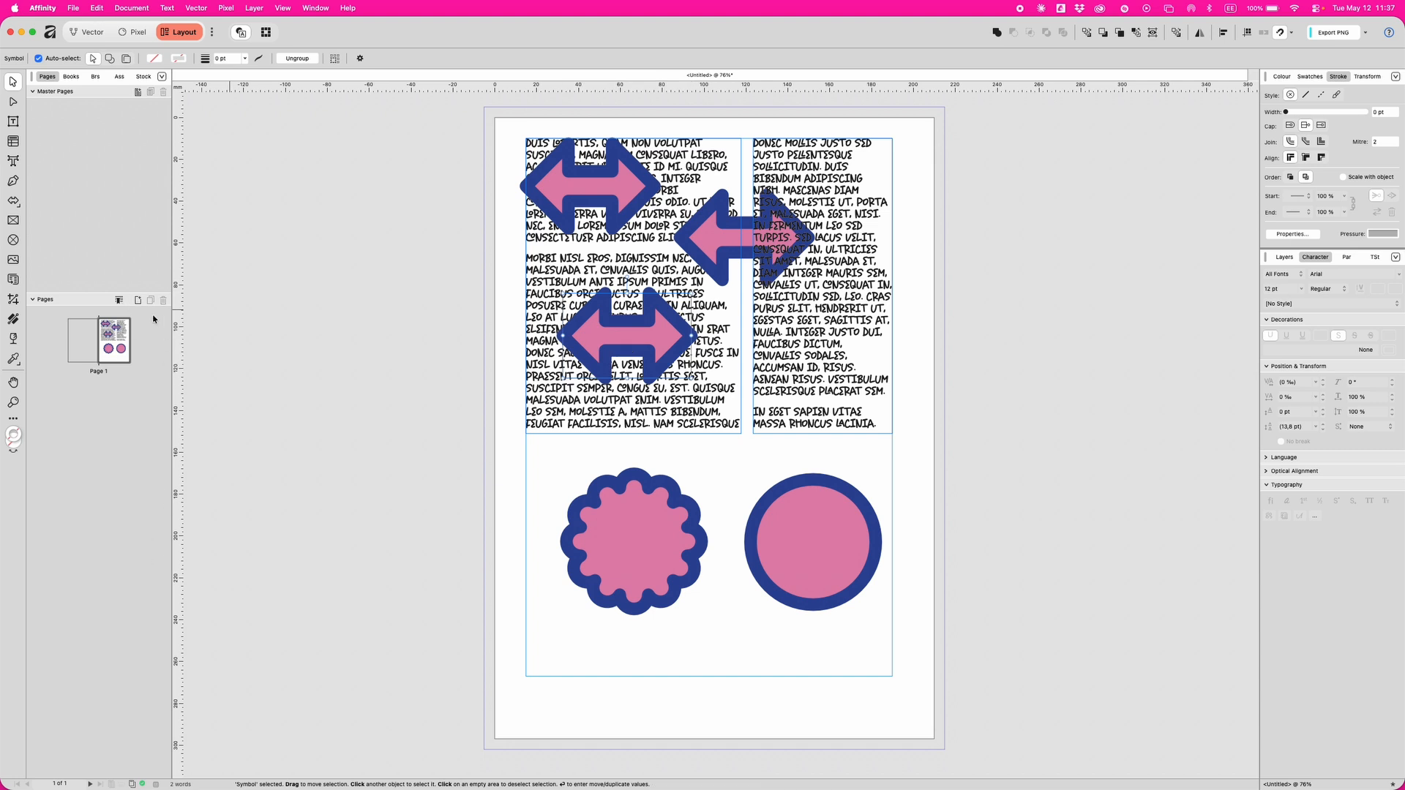
Step: Add 4 pages after page 1 with no master page
{"action": "left_click", "coordinate": [137, 301]}
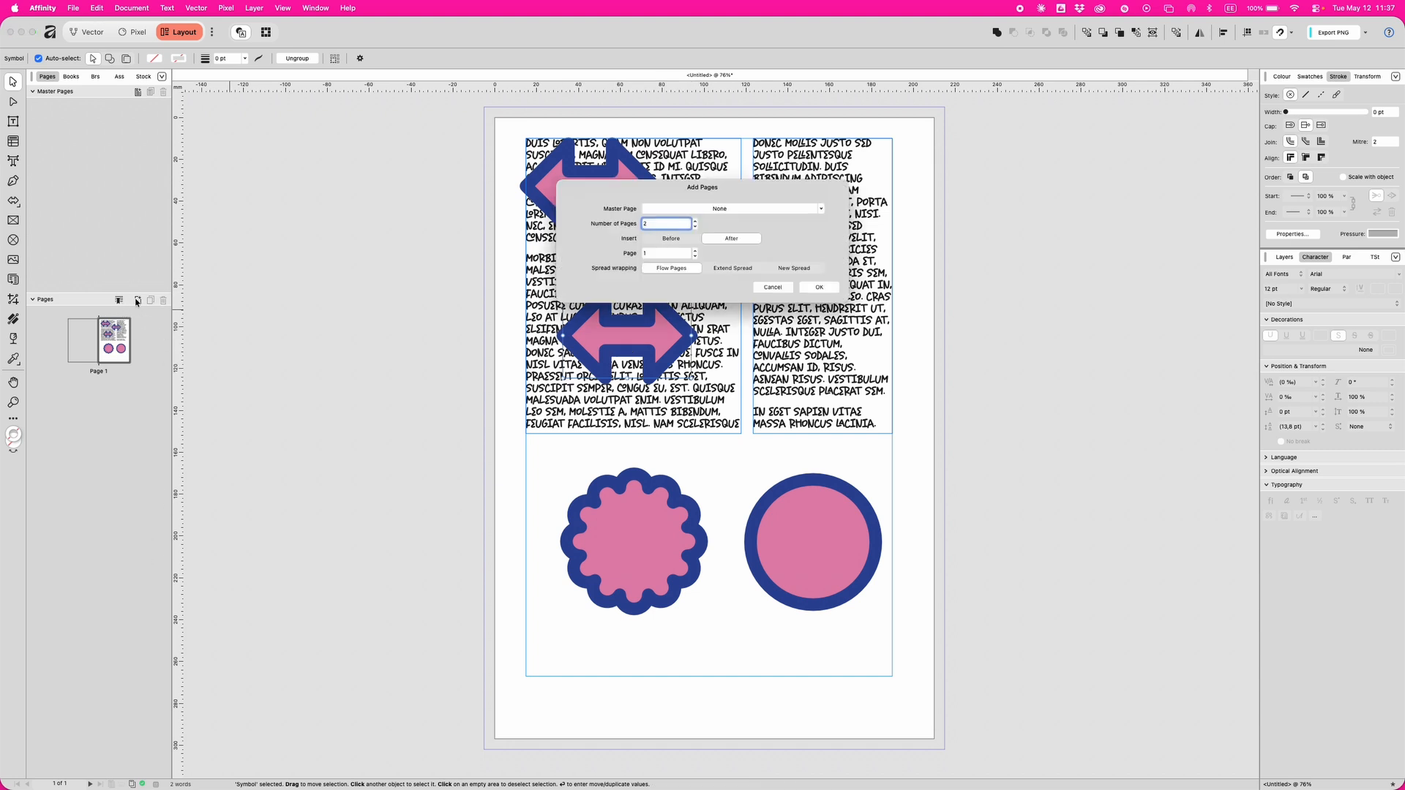
{"action": "left_click", "coordinate": [695, 221]}
{"action": "left_click", "coordinate": [695, 221]}
{"action": "key", "text": "Return"}
Step: Go back to page 1, clear the extra arrow symbols off the text and move the remaining one below the cloud and circle
{"action": "left_click", "coordinate": [115, 349]}
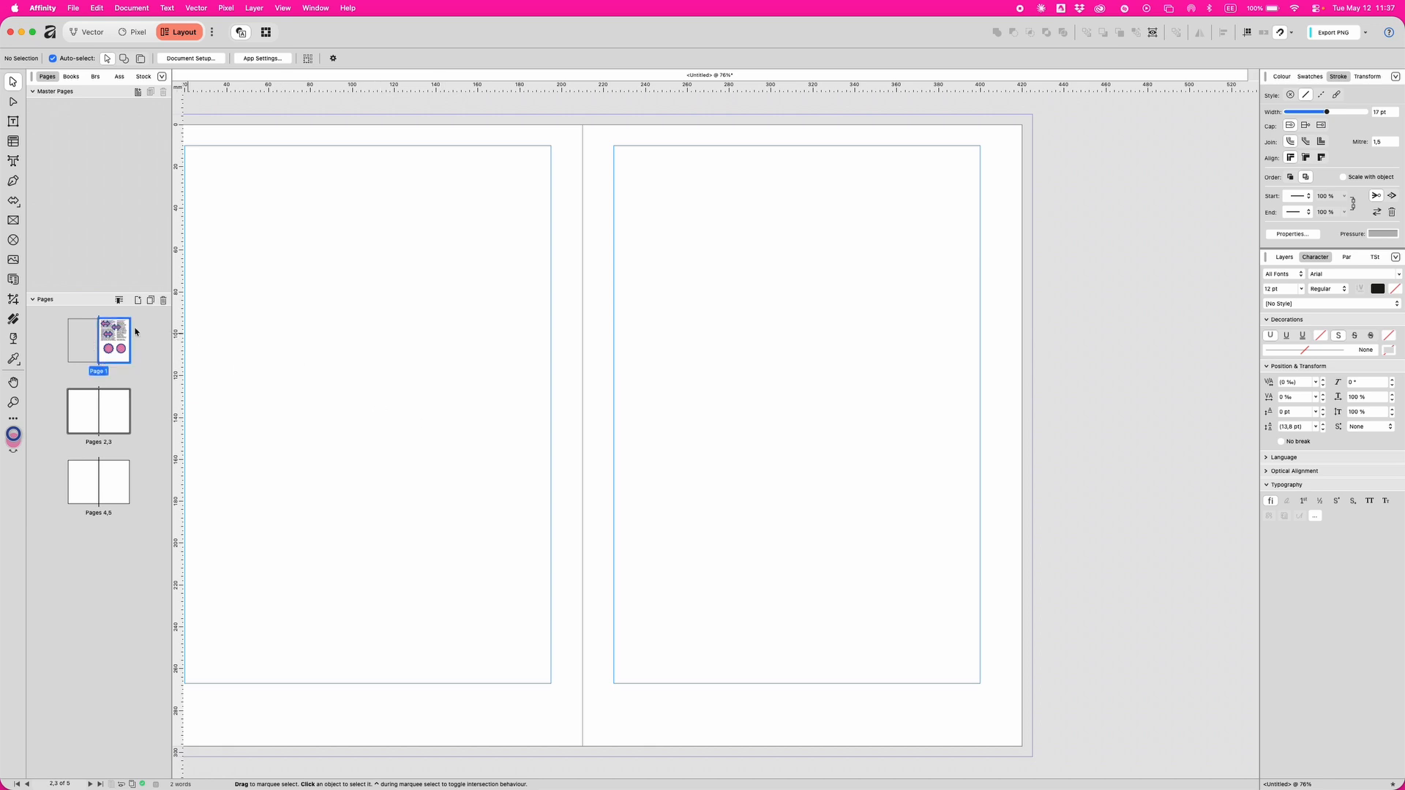
{"action": "double_click", "coordinate": [119, 335]}
{"action": "left_click", "coordinate": [713, 265]}
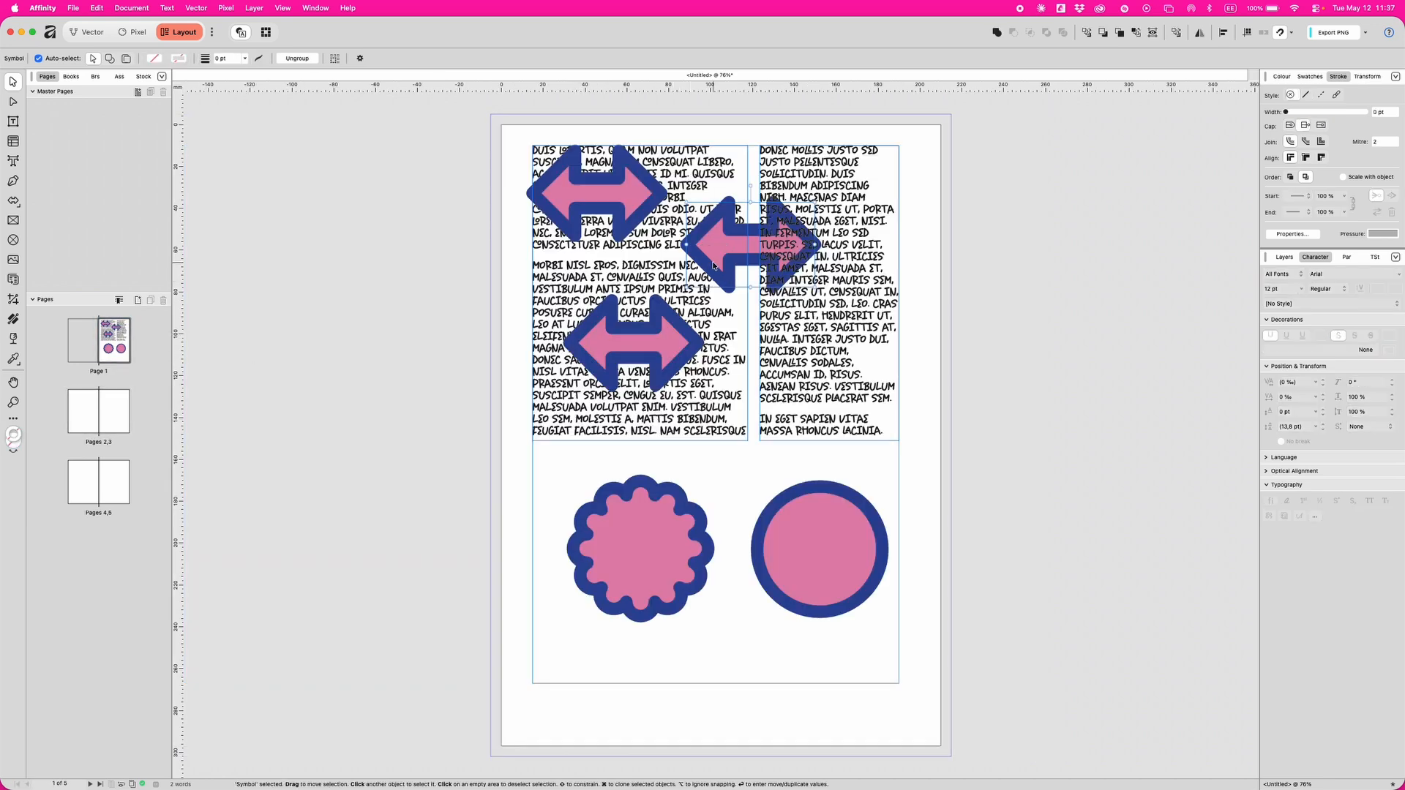
{"action": "left_click_drag", "start_coordinate": [714, 266], "coordinate": [732, 671]}
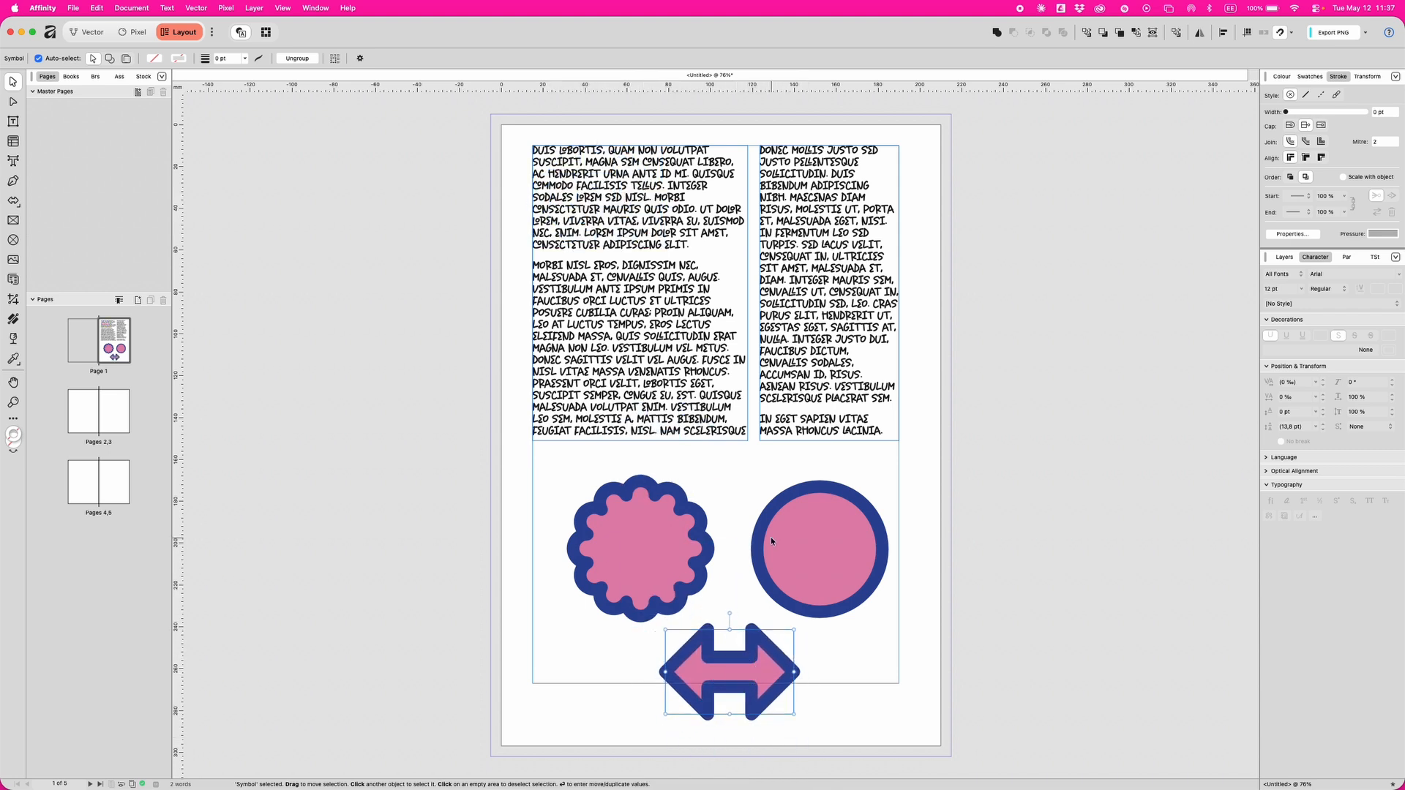
Step: Place one copy of the arrow symbol from page 1 on each of pages 2 to 5
{"action": "scroll", "coordinate": [772, 541], "scroll_direction": "down", "scroll_amount": 2}
{"action": "scroll", "coordinate": [773, 542], "scroll_direction": "down", "scroll_amount": 3}
{"action": "scroll", "coordinate": [769, 546], "scroll_direction": "down", "scroll_amount": 10}
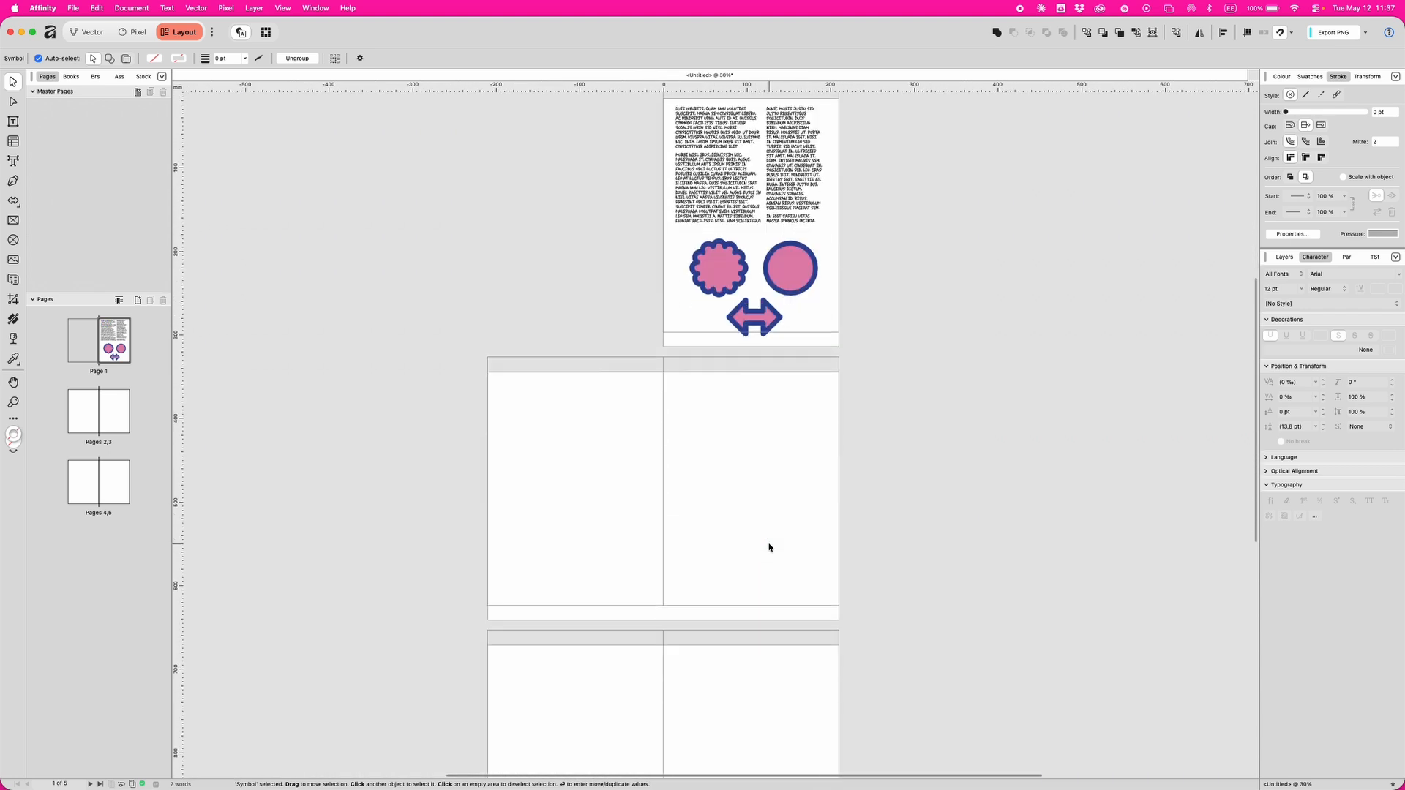
{"action": "scroll", "coordinate": [768, 546], "scroll_direction": "down", "scroll_amount": 3}
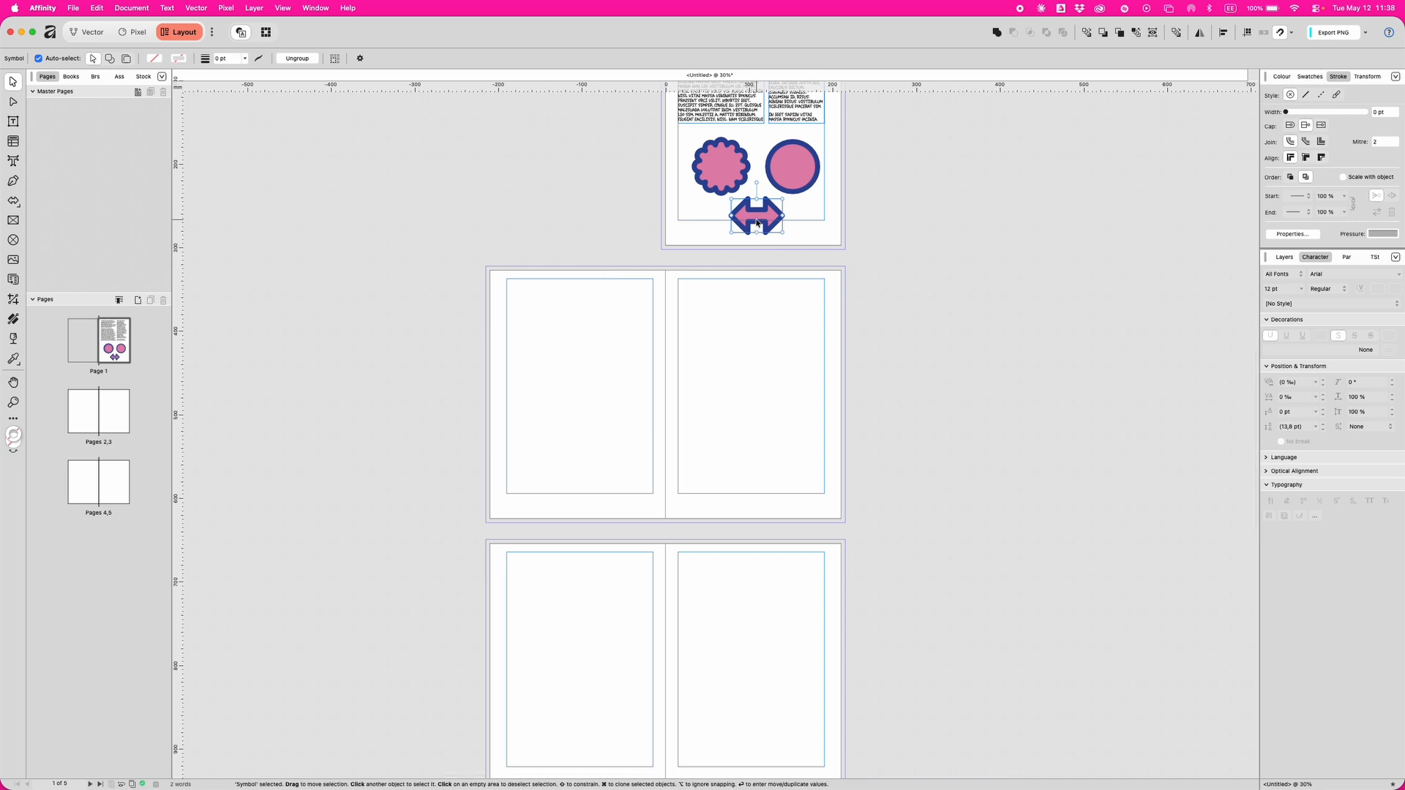
{"action": "left_click_drag", "start_coordinate": [756, 218], "coordinate": [591, 617]}
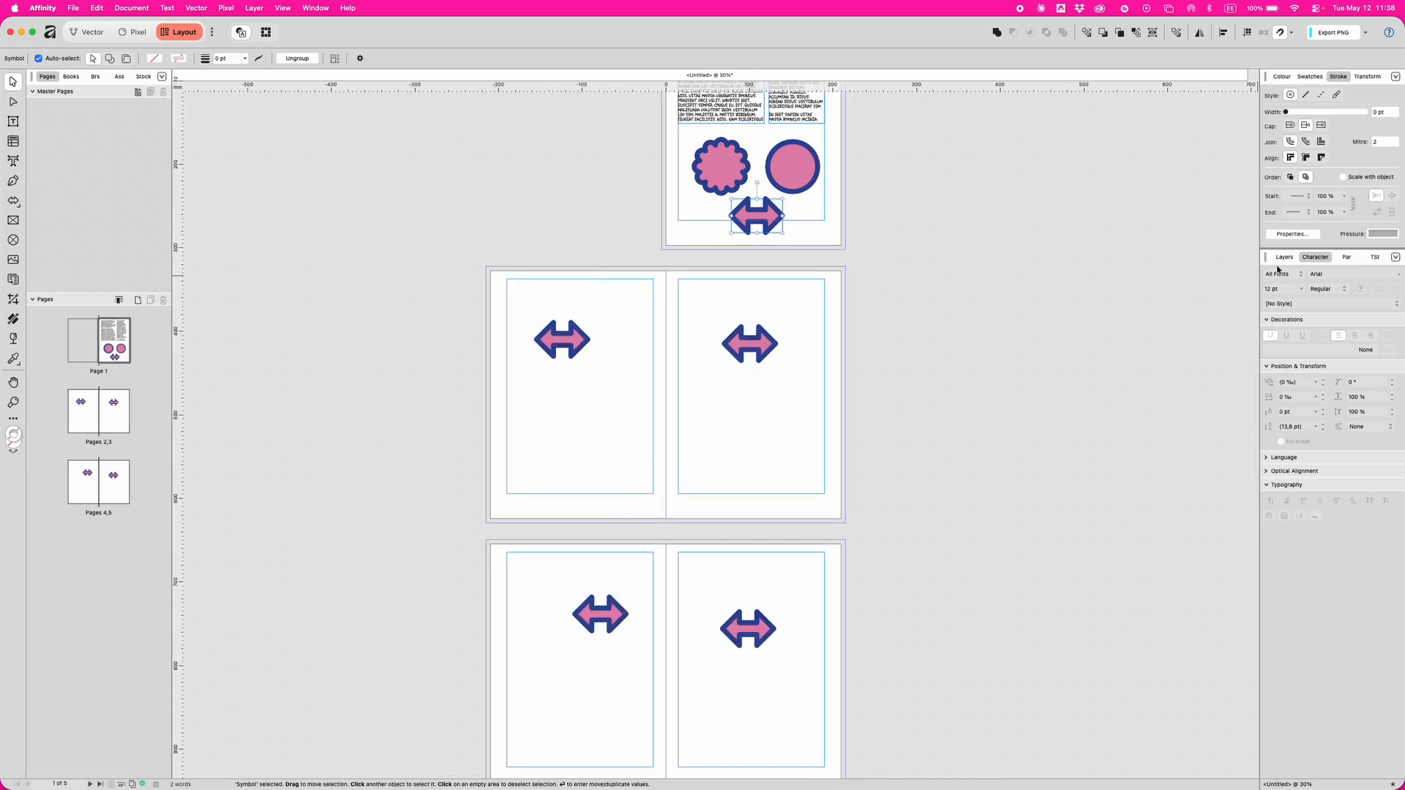
Step: Select the arrow symbol on page 1 in the layer list and set its stroke width to 10 pt
{"action": "left_click", "coordinate": [1283, 258]}
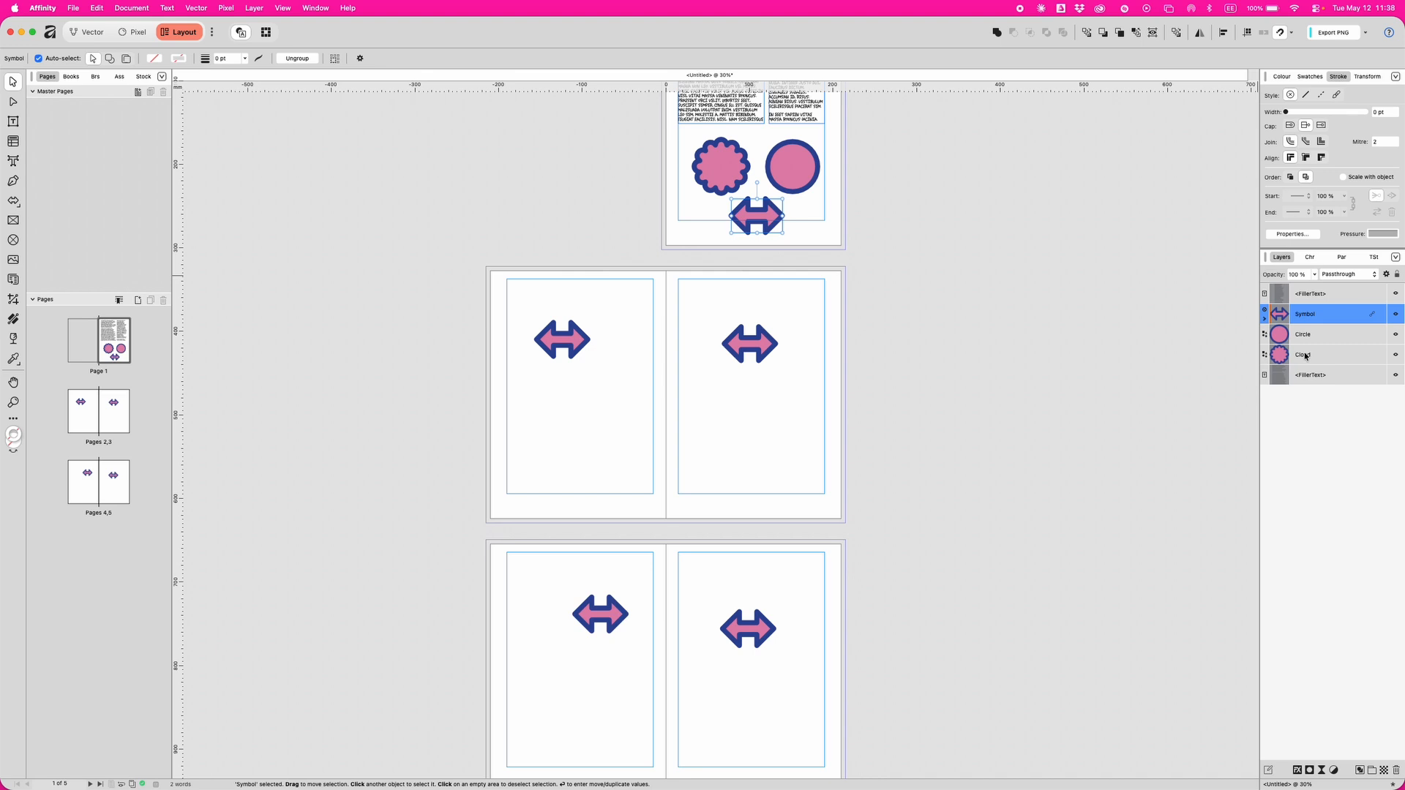
{"action": "left_click", "coordinate": [1264, 318]}
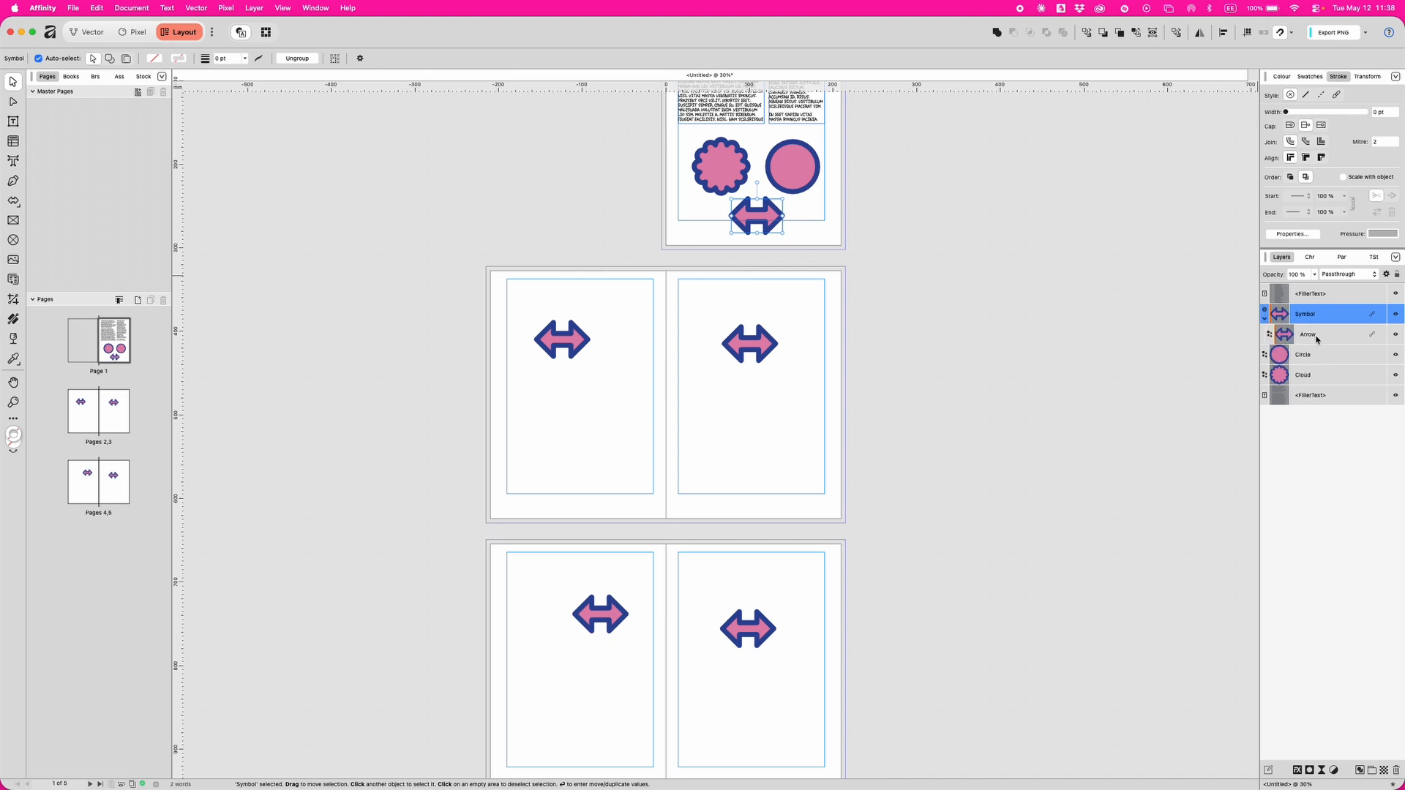
{"action": "left_click", "coordinate": [1317, 334]}
{"action": "left_click", "coordinate": [1318, 314]}
{"action": "mouse_move", "coordinate": [1286, 112]}
{"action": "left_mouse_down"}
{"action": "mouse_move", "coordinate": [1337, 115]}
{"action": "mouse_move", "coordinate": [1292, 114]}
{"action": "mouse_move", "coordinate": [1320, 113]}
{"action": "left_mouse_up"}
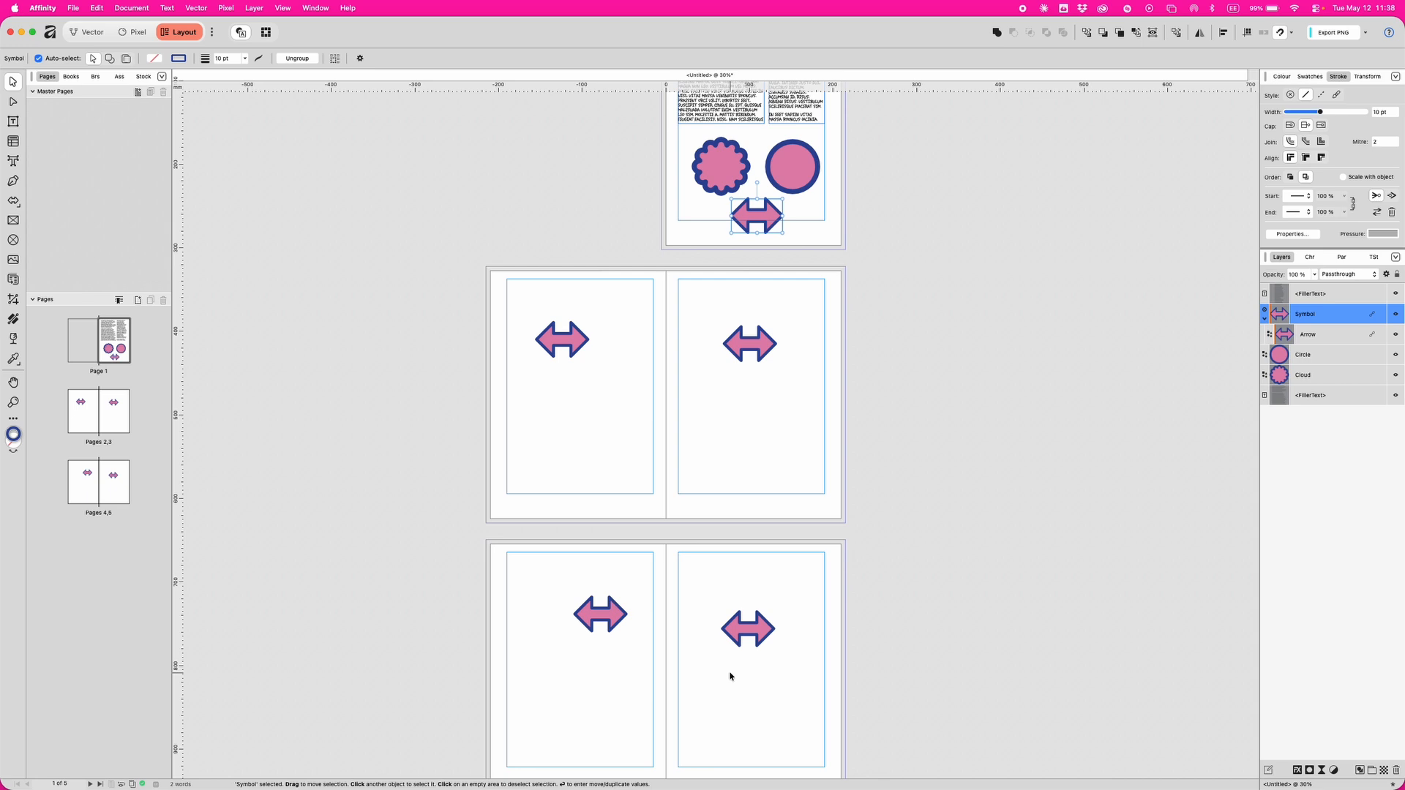
Step: Recolour the arrow symbol with a light blue stroke and a green fill of C 93, M 0, Y 99, K 0
{"action": "left_click", "coordinate": [1282, 76]}
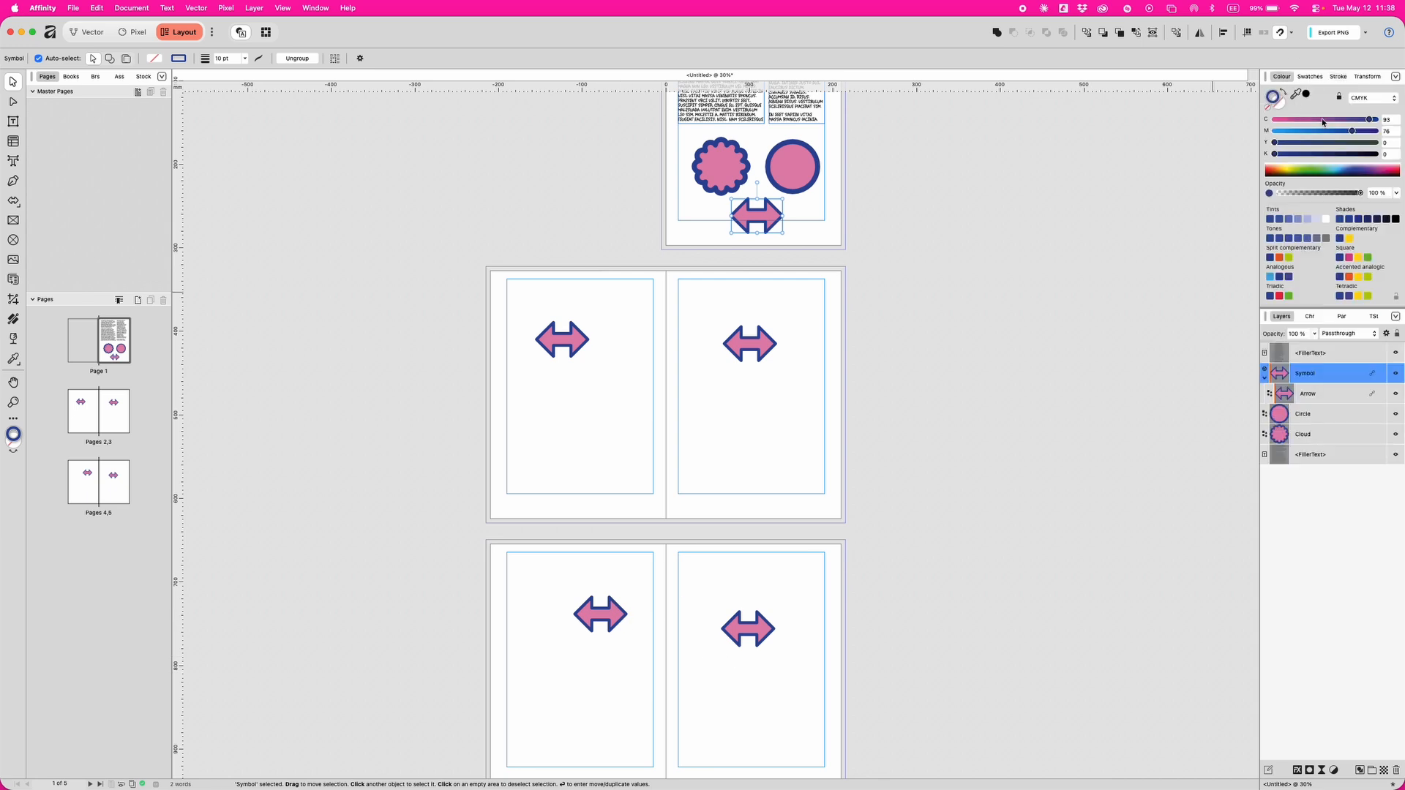
{"action": "mouse_move", "coordinate": [1300, 134]}
{"action": "left_mouse_down"}
{"action": "mouse_move", "coordinate": [1274, 131]}
{"action": "mouse_move", "coordinate": [1376, 142]}
{"action": "left_mouse_up"}
{"action": "left_click", "coordinate": [1281, 103]}
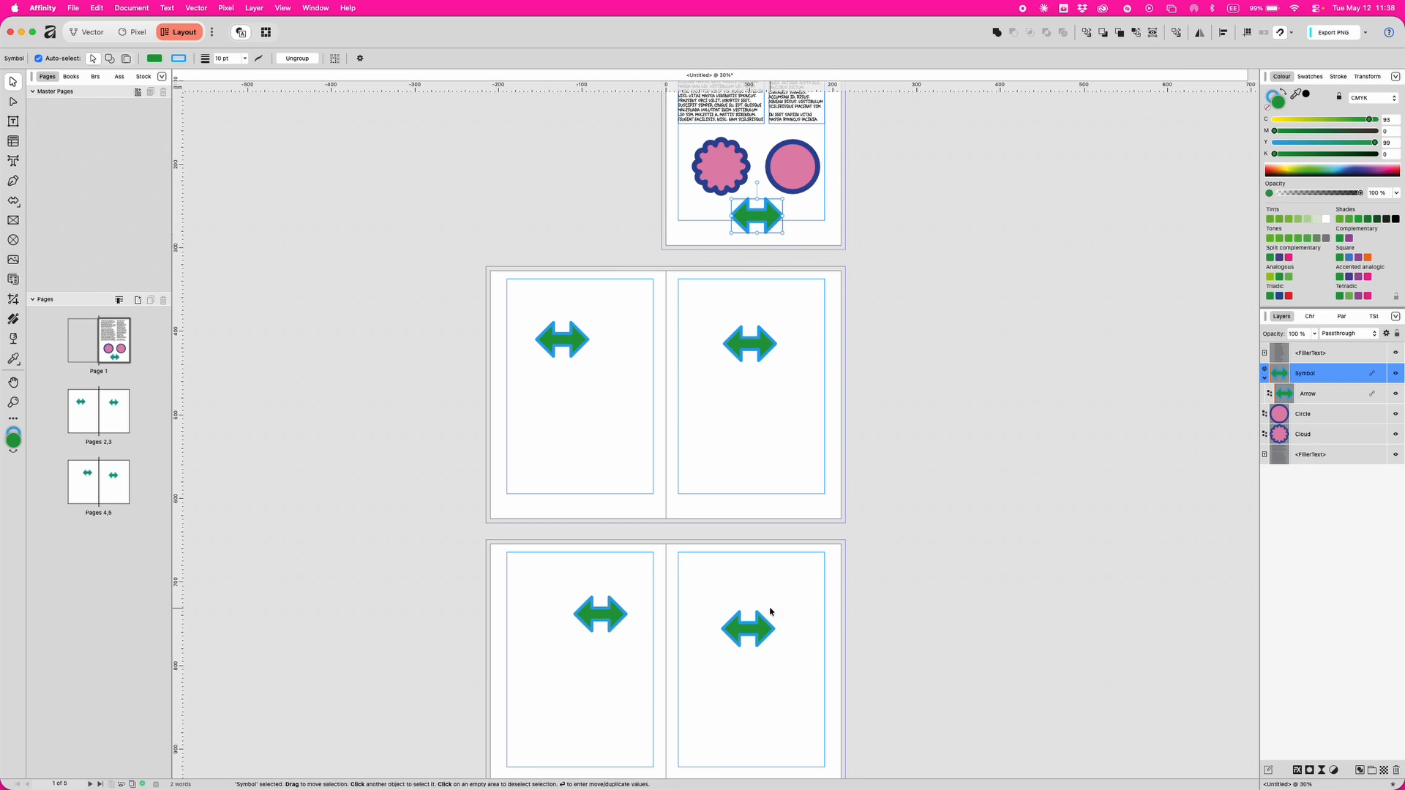
Step: Add a two-page facing master named Master A using the A4 page preset and its margins
{"action": "left_click", "coordinate": [33, 92]}
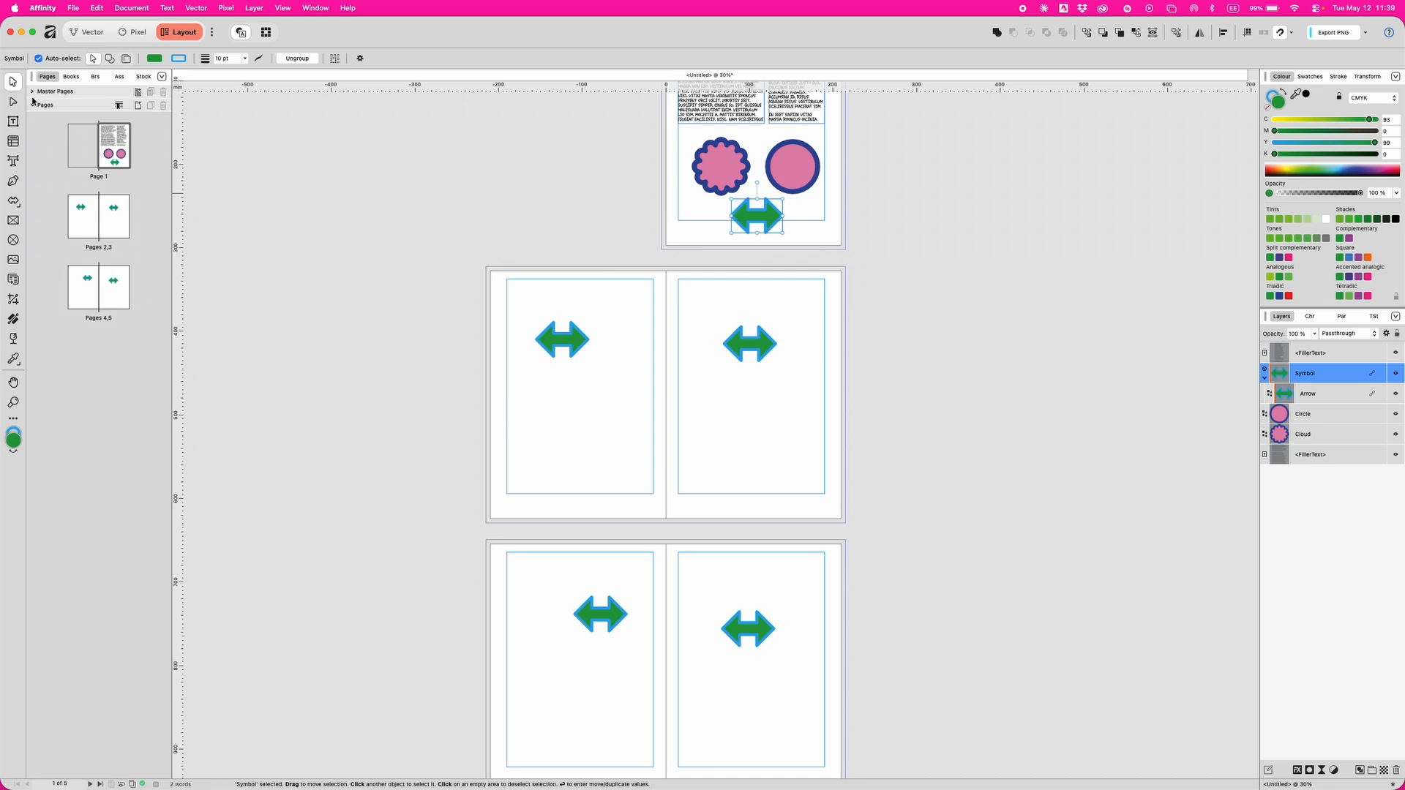
{"action": "left_click", "coordinate": [33, 92]}
{"action": "left_click", "coordinate": [139, 92]}
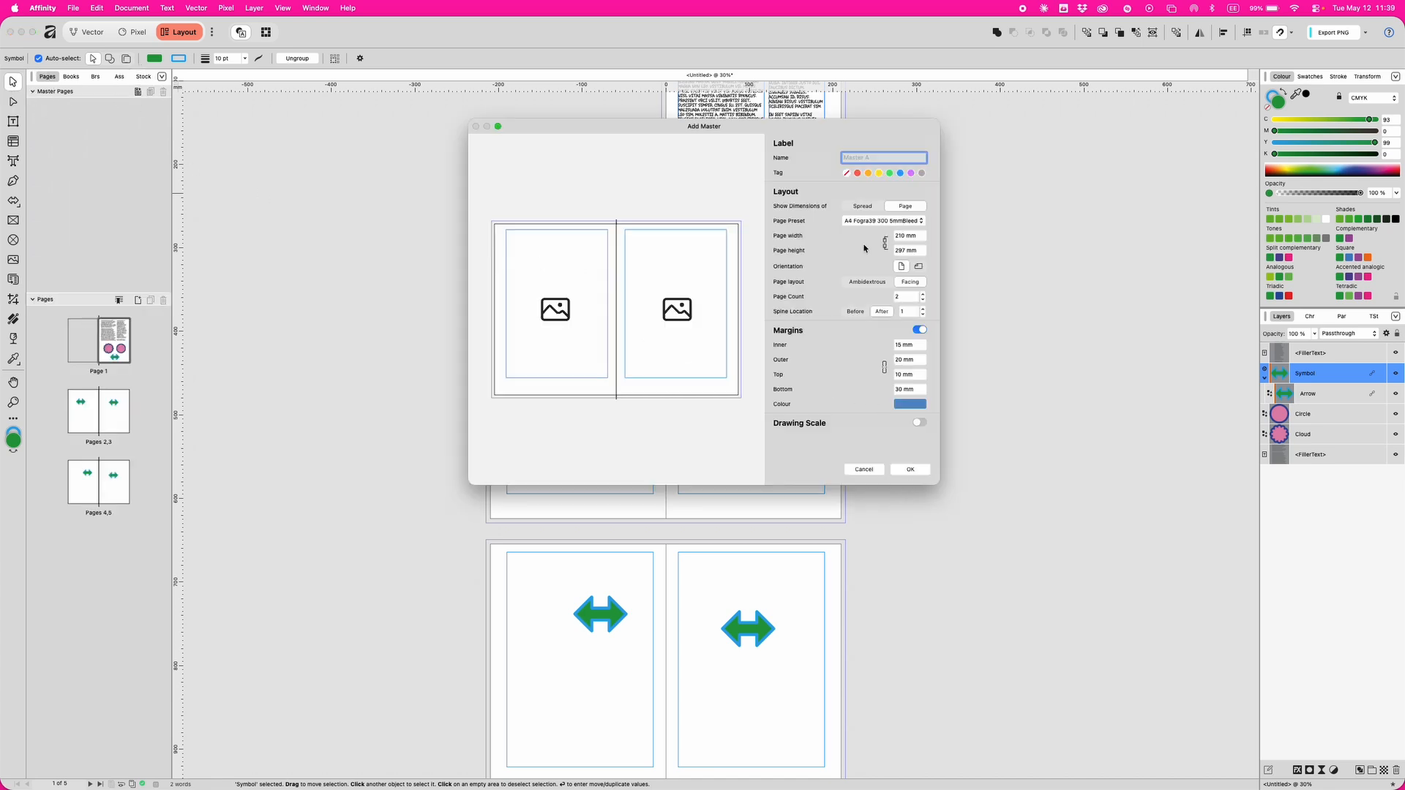
{"action": "type", "text": "Master A"}
{"action": "left_click", "coordinate": [910, 469]}
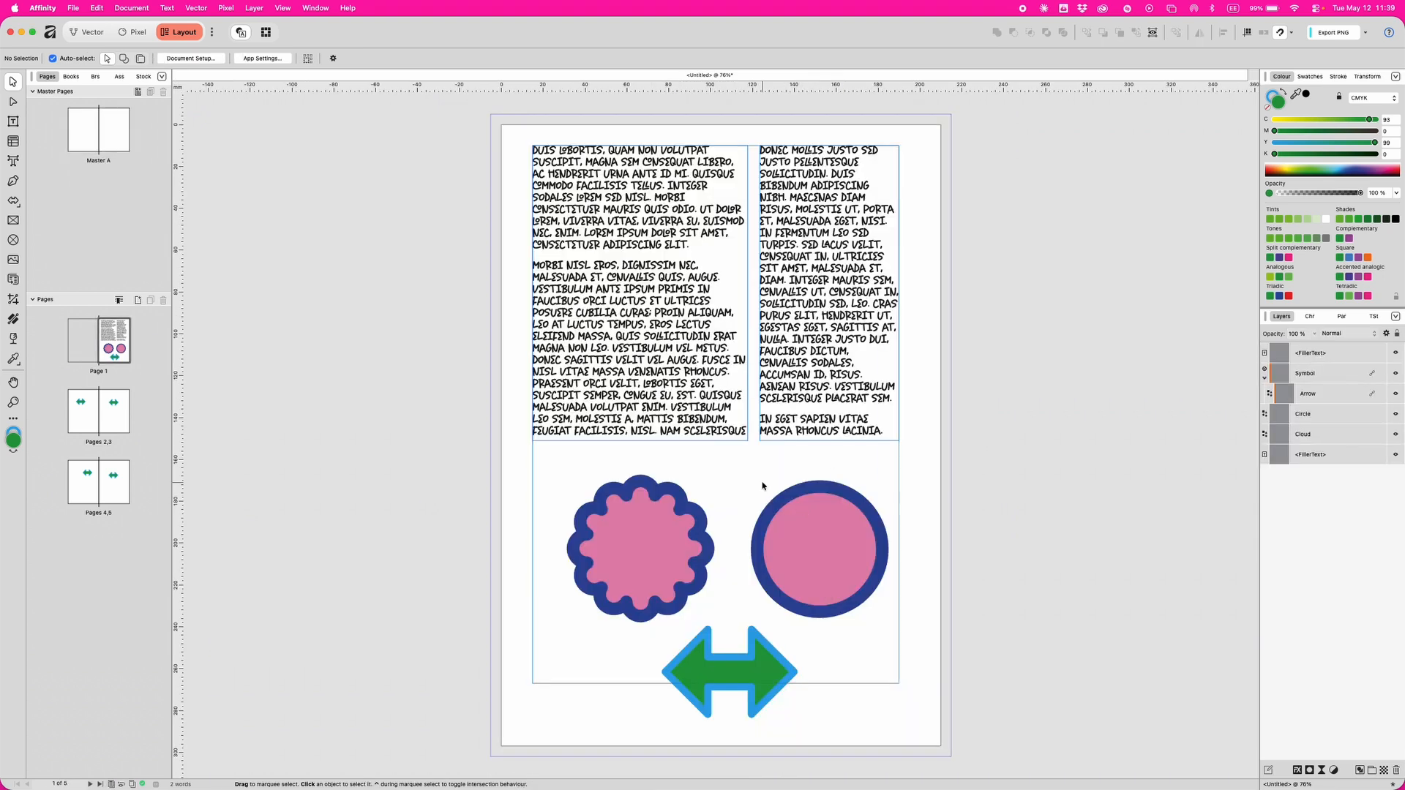
Step: Delete the four arrow symbols from pages 2 to 5 and cut the remaining arrow from page 1
{"action": "scroll", "coordinate": [762, 486], "scroll_direction": "down", "scroll_amount": 2}
{"action": "scroll", "coordinate": [762, 486], "scroll_direction": "down", "scroll_amount": 6}
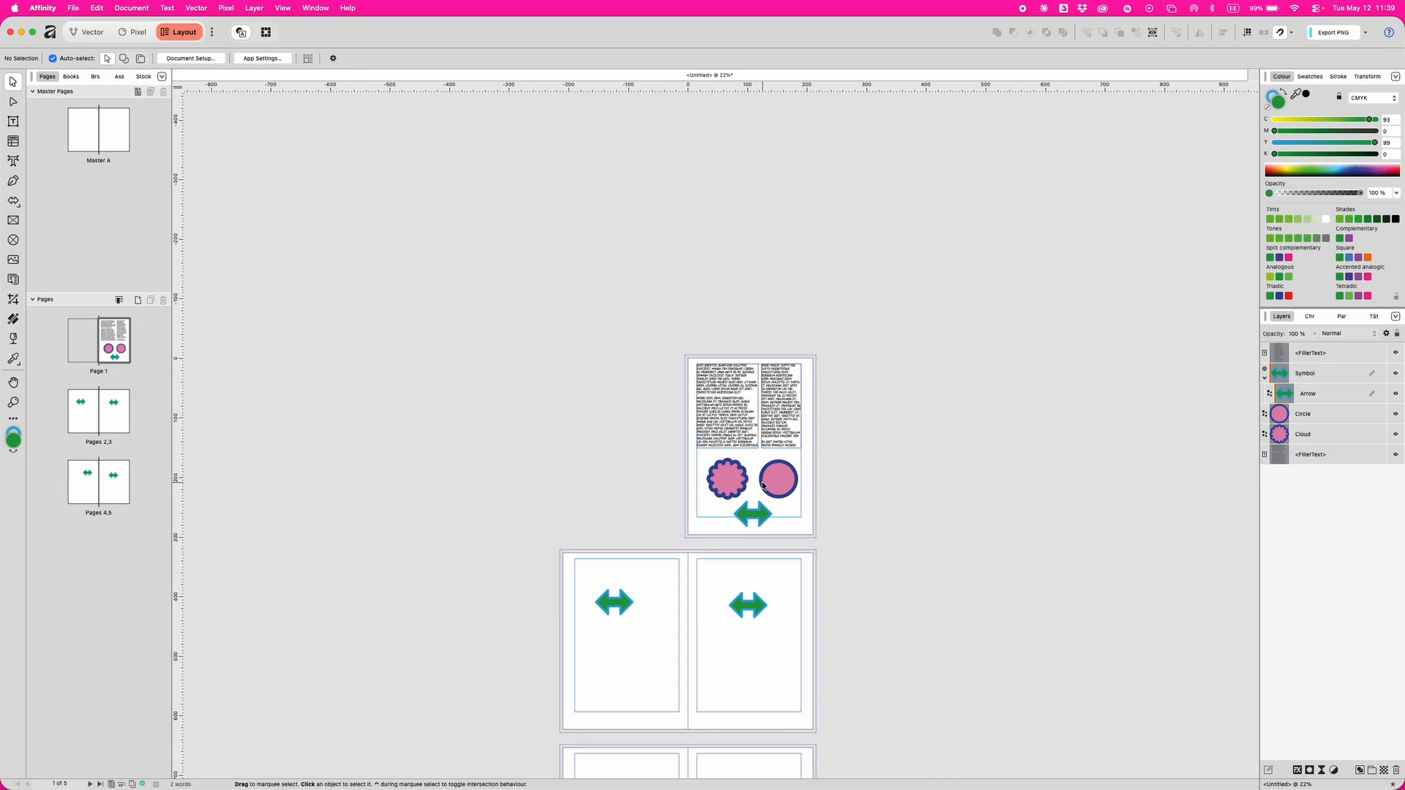
{"action": "scroll", "coordinate": [763, 486], "scroll_direction": "down", "scroll_amount": 3}
{"action": "left_click_drag", "start_coordinate": [788, 696], "coordinate": [566, 426]}
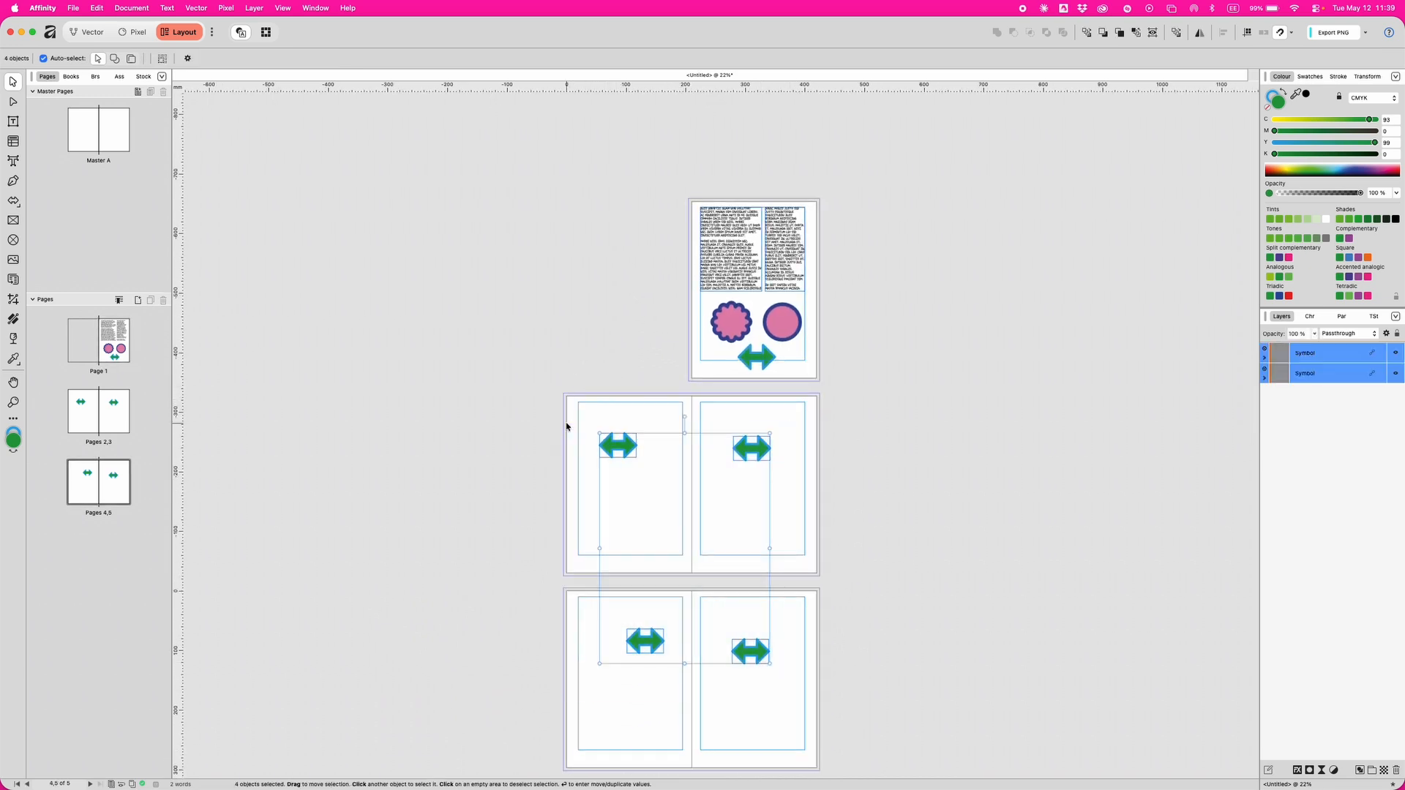
{"action": "key", "text": "Delete"}
{"action": "left_click", "coordinate": [759, 355]}
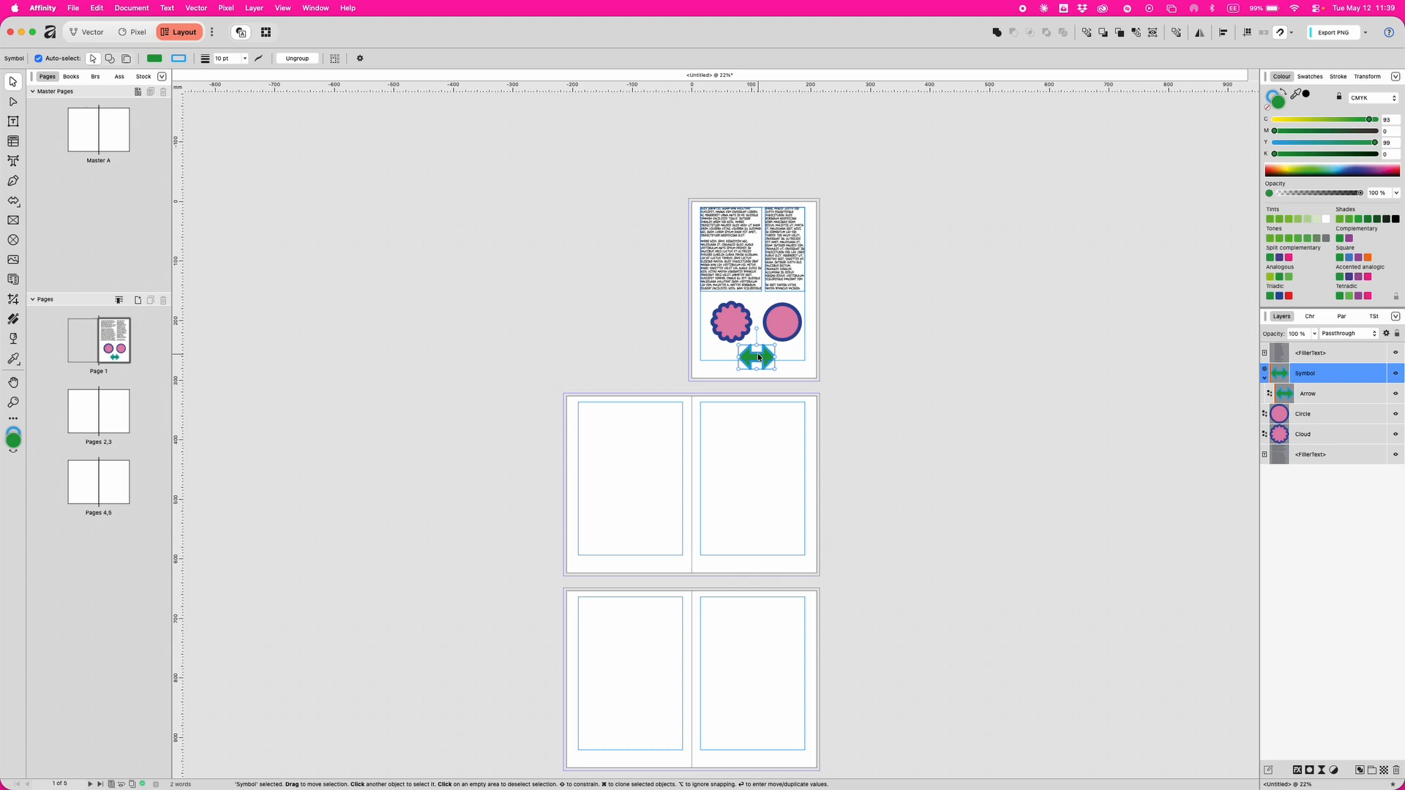
{"action": "key", "text": "Delete"}
Step: Paste the arrow symbol onto Master A and place one copy at the lower outer margin corner of each page
{"action": "double_click", "coordinate": [114, 138]}
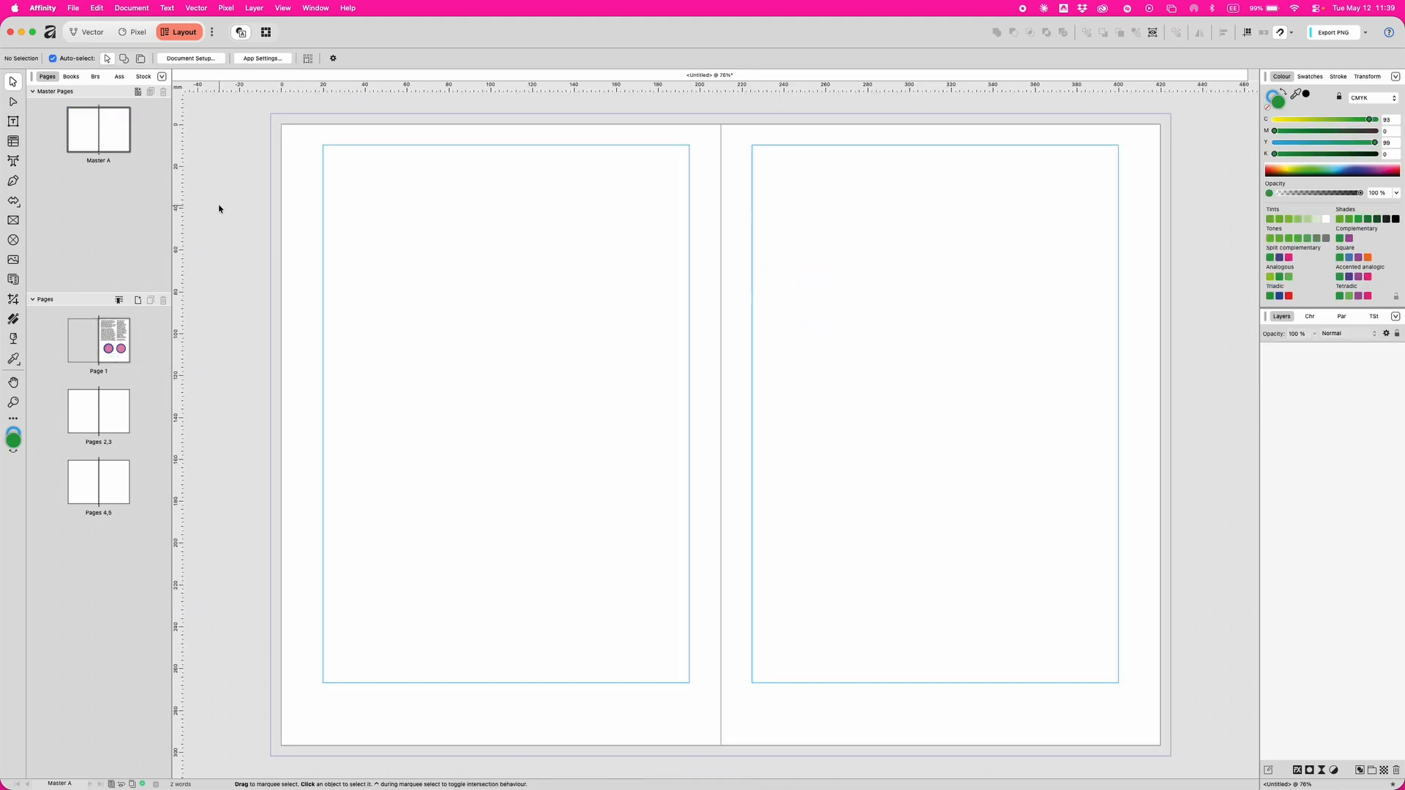
{"action": "key", "text": "cmd+v"}
{"action": "mouse_move", "coordinate": [562, 660]}
{"action": "left_mouse_down"}
{"action": "mouse_move", "coordinate": [408, 690]}
{"action": "mouse_move", "coordinate": [1063, 736]}
{"action": "left_mouse_up"}
{"action": "scroll", "coordinate": [1063, 735], "scroll_direction": "up", "scroll_amount": 1}
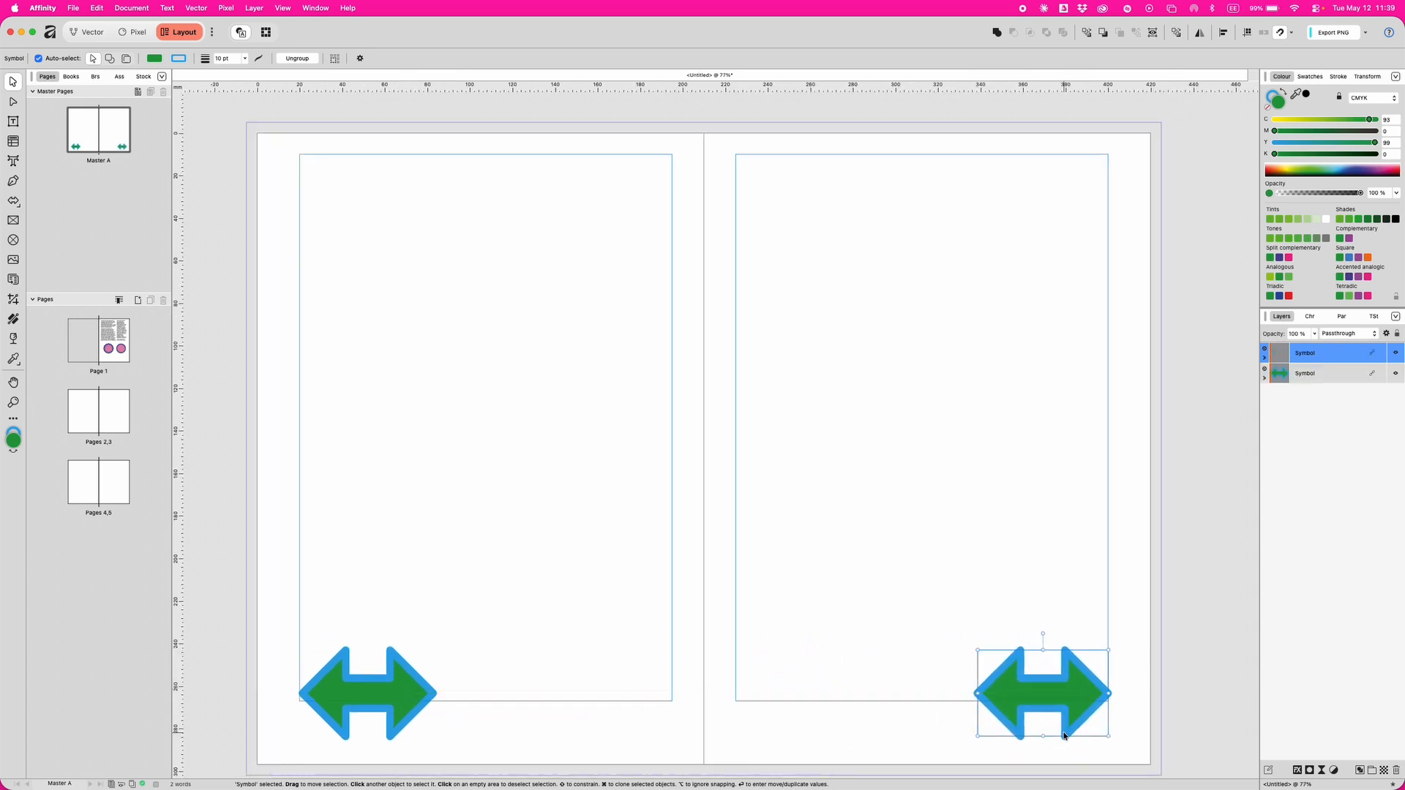
Step: Select all the document's spreads and apply Master A to all pages
{"action": "double_click", "coordinate": [122, 411]}
{"action": "left_click", "coordinate": [110, 339]}
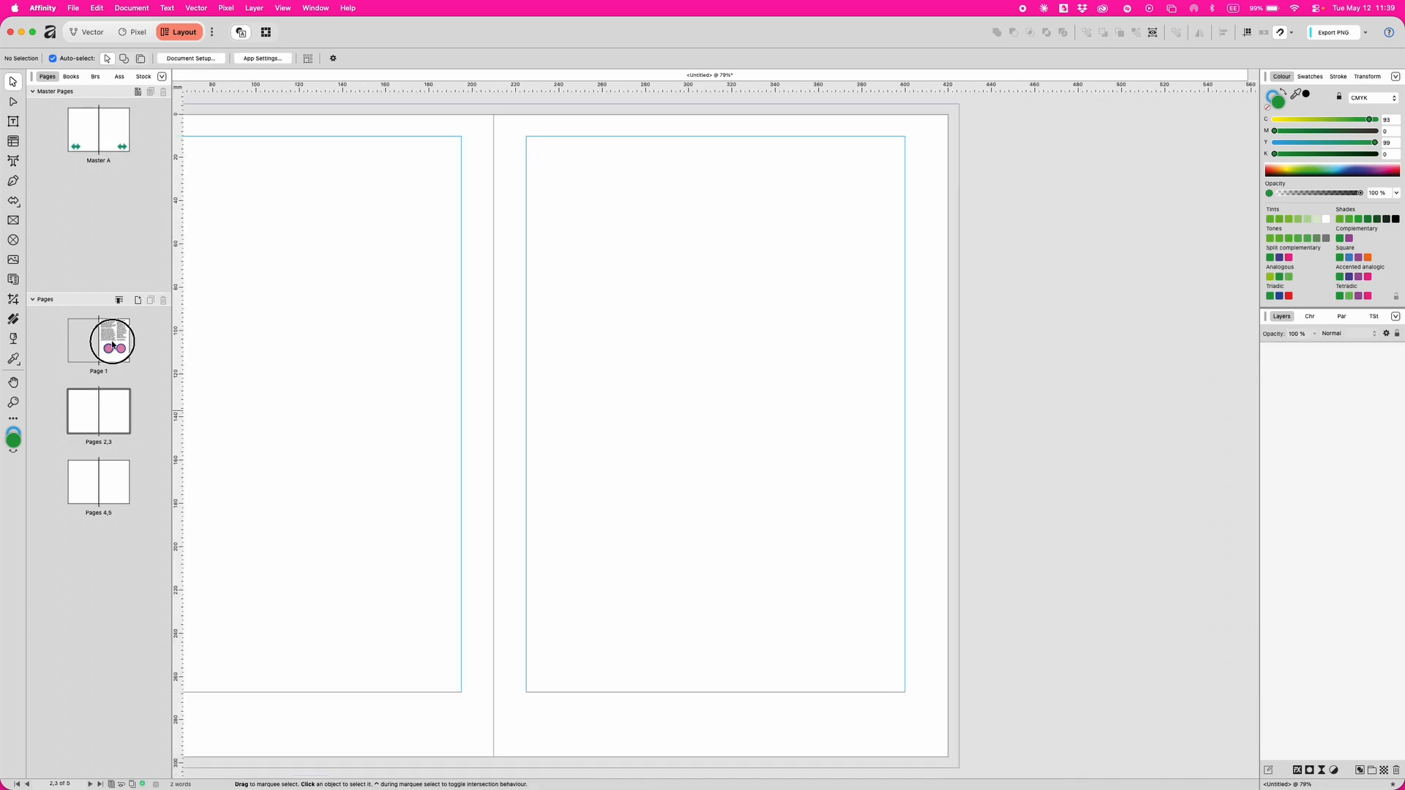
{"action": "left_click", "coordinate": [117, 485], "text": "shift"}
{"action": "right_click", "coordinate": [118, 483]}
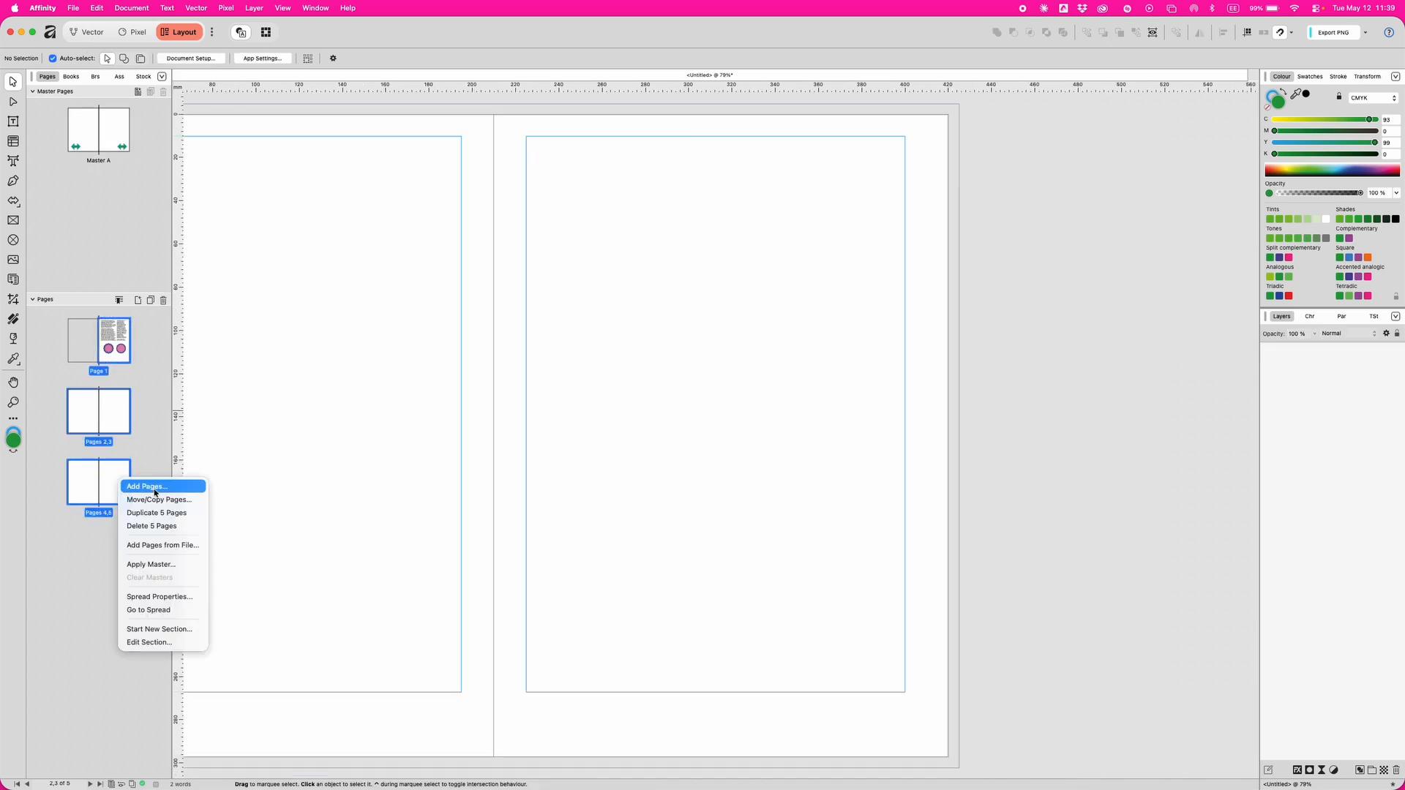
{"action": "left_click", "coordinate": [151, 565]}
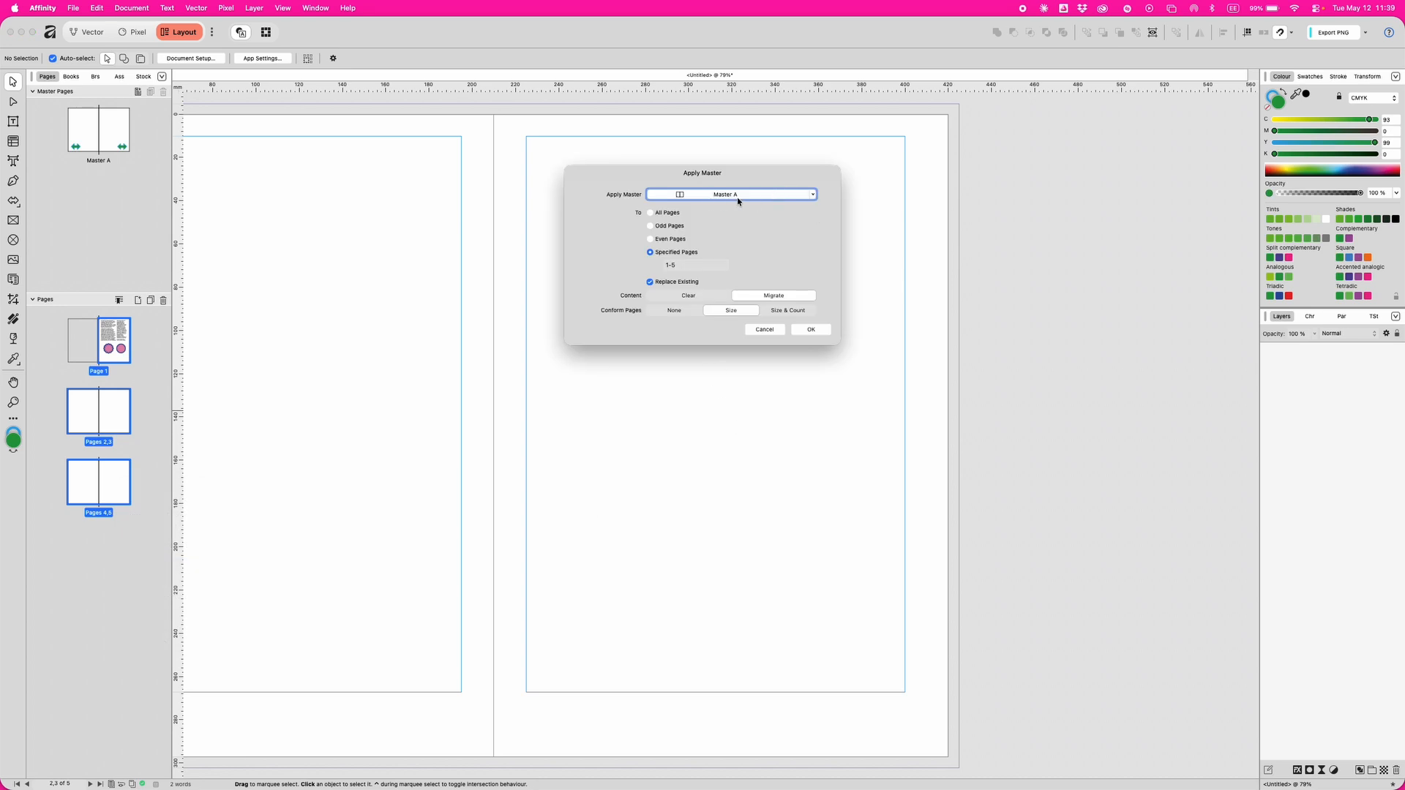
{"action": "left_click", "coordinate": [664, 215]}
{"action": "left_click", "coordinate": [810, 329]}
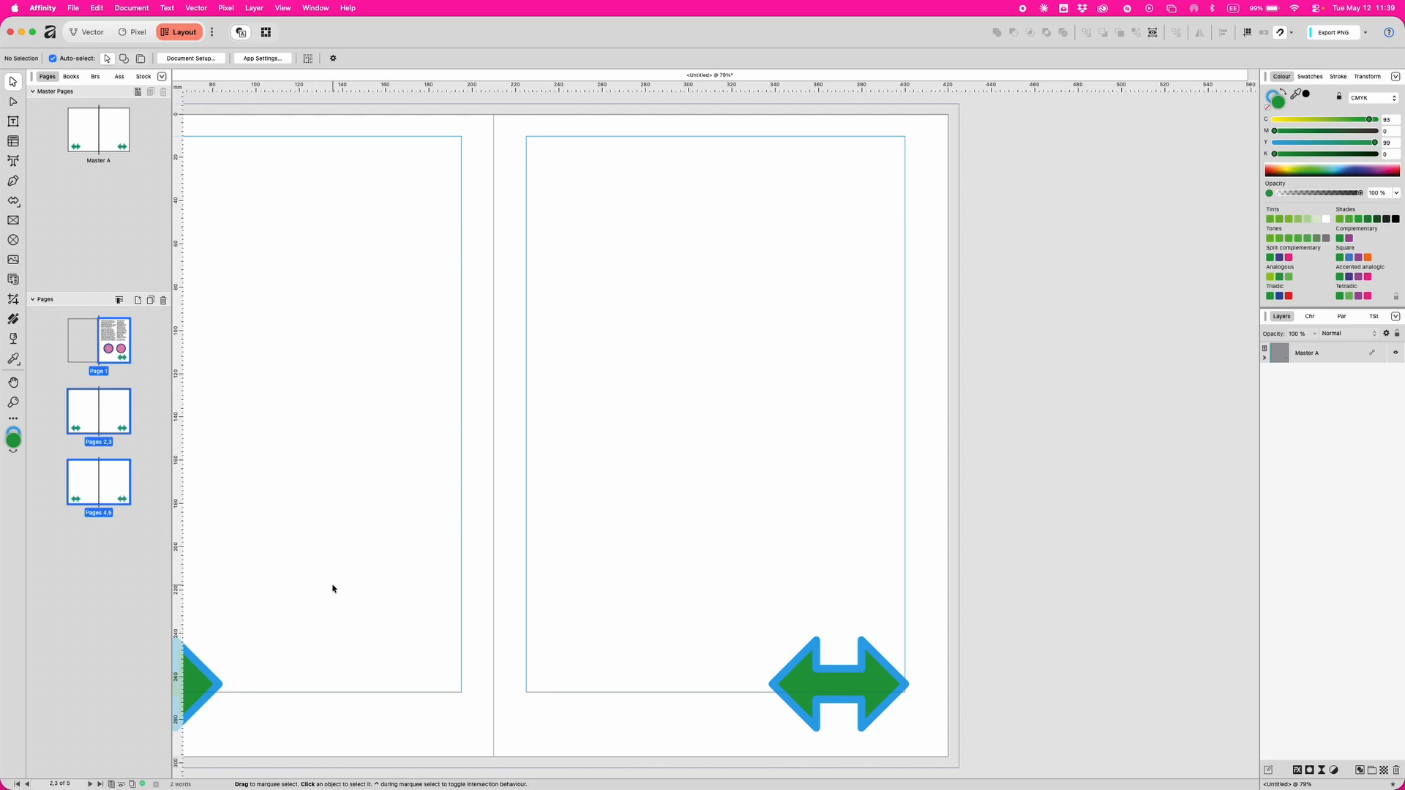
Step: Try to select and move the master's arrow symbol directly on page 1
{"action": "scroll", "coordinate": [332, 587], "scroll_direction": "down", "scroll_amount": 5}
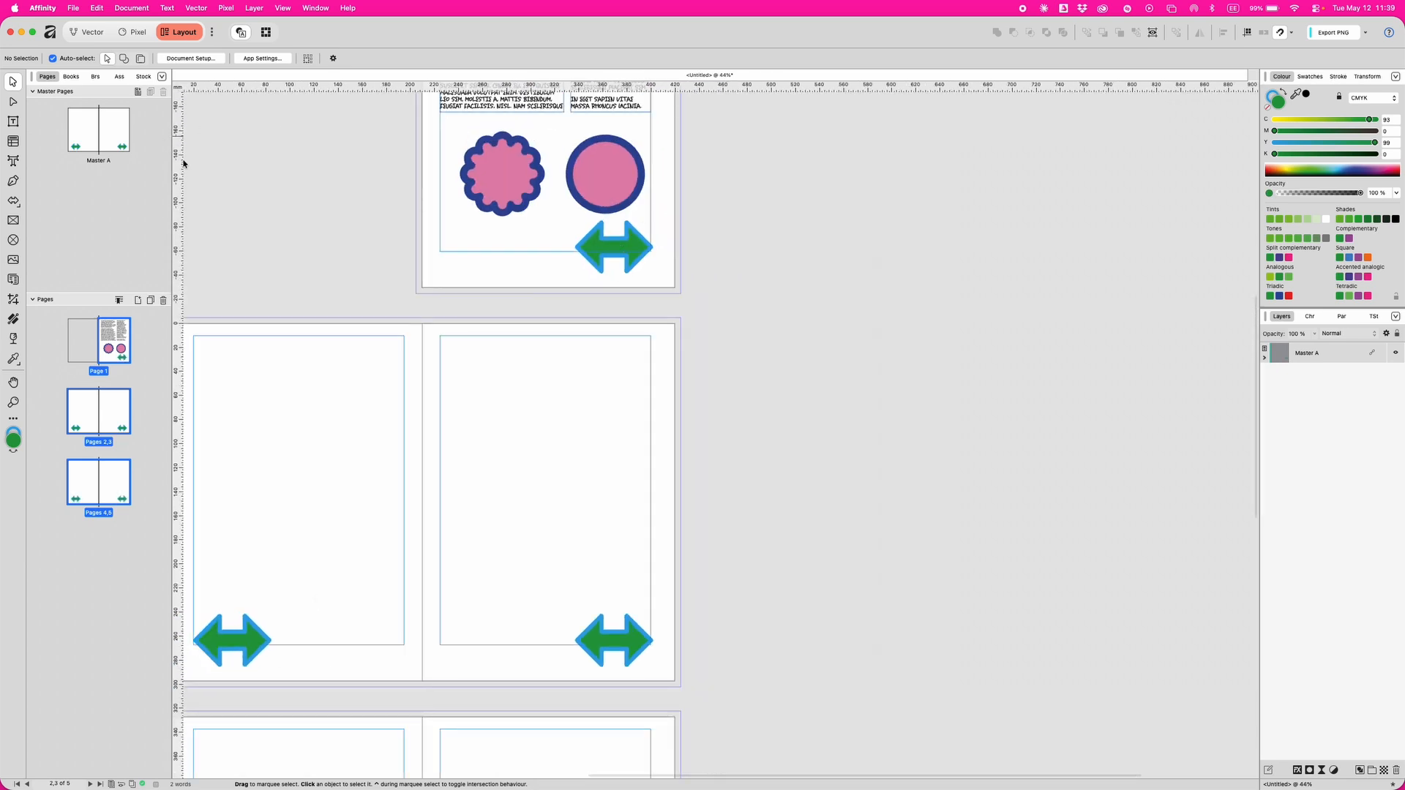
{"action": "left_click", "coordinate": [595, 269]}
{"action": "left_click_drag", "start_coordinate": [652, 253], "coordinate": [652, 253]}
{"action": "left_click", "coordinate": [599, 247]}
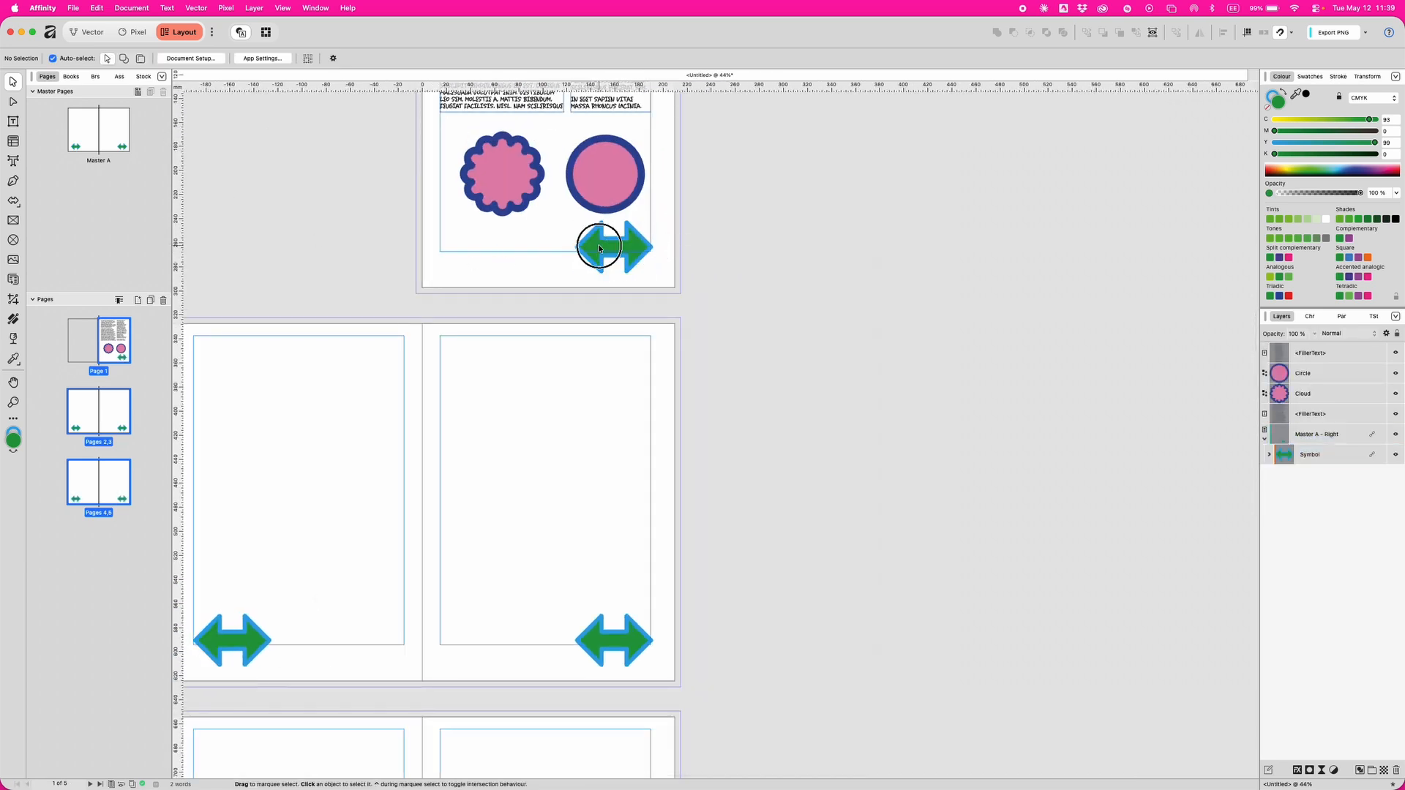
{"action": "left_click", "coordinate": [591, 252]}
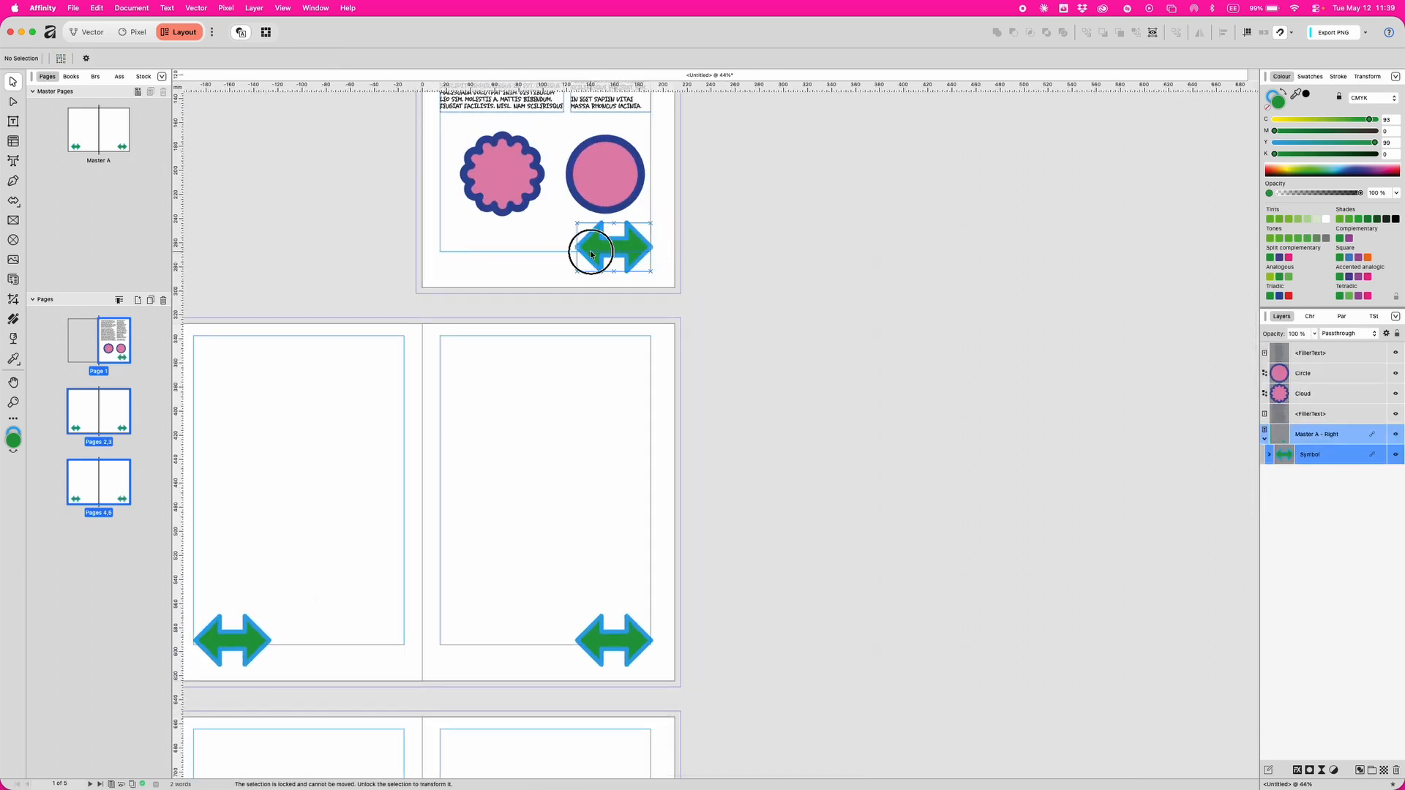
Step: Change the arrow symbol's fill on Master A to yellow (C 0, M 0, Y 99, K 0) and return to the pages 2–3 spread
{"action": "double_click", "coordinate": [77, 128]}
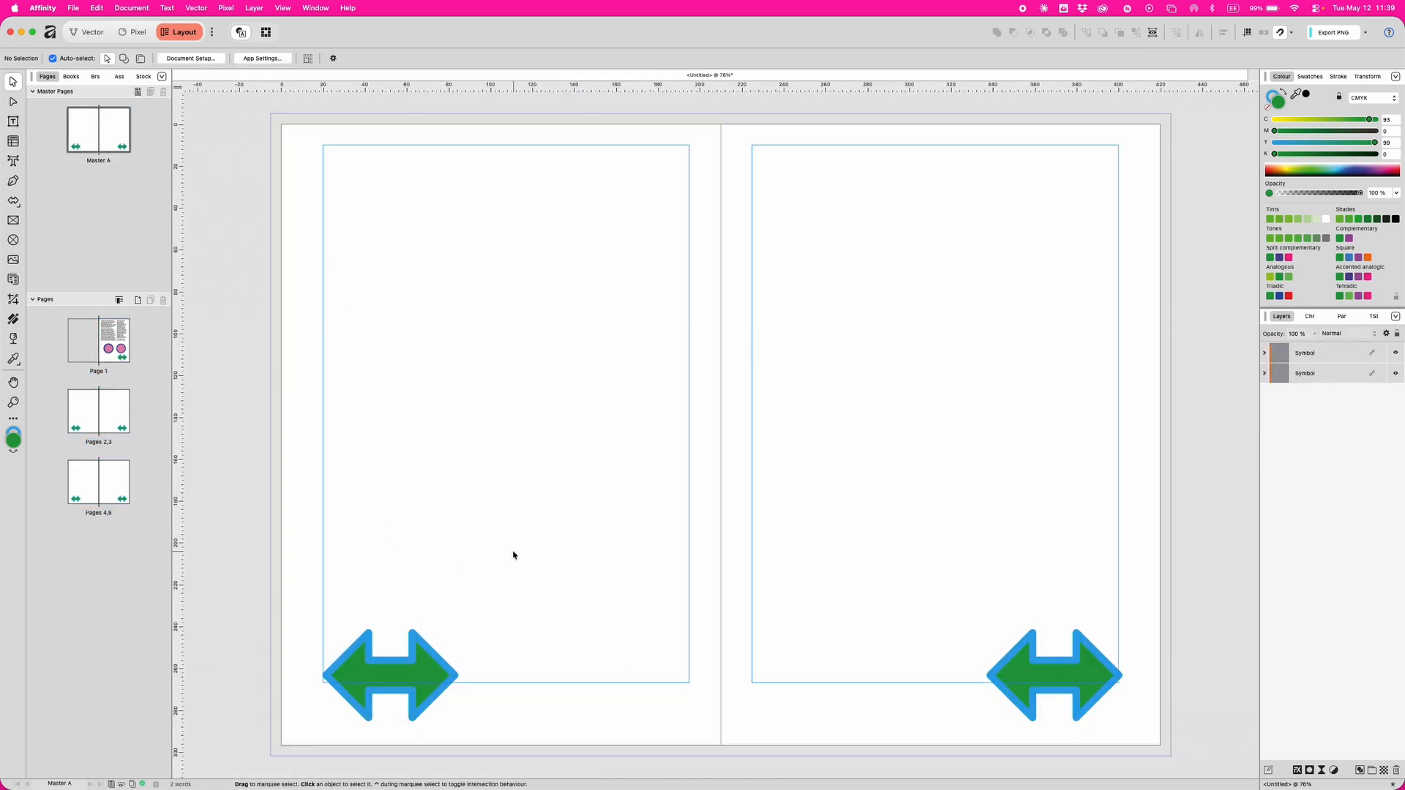
{"action": "scroll", "coordinate": [514, 555], "scroll_direction": "down", "scroll_amount": 3}
{"action": "left_click", "coordinate": [407, 596]}
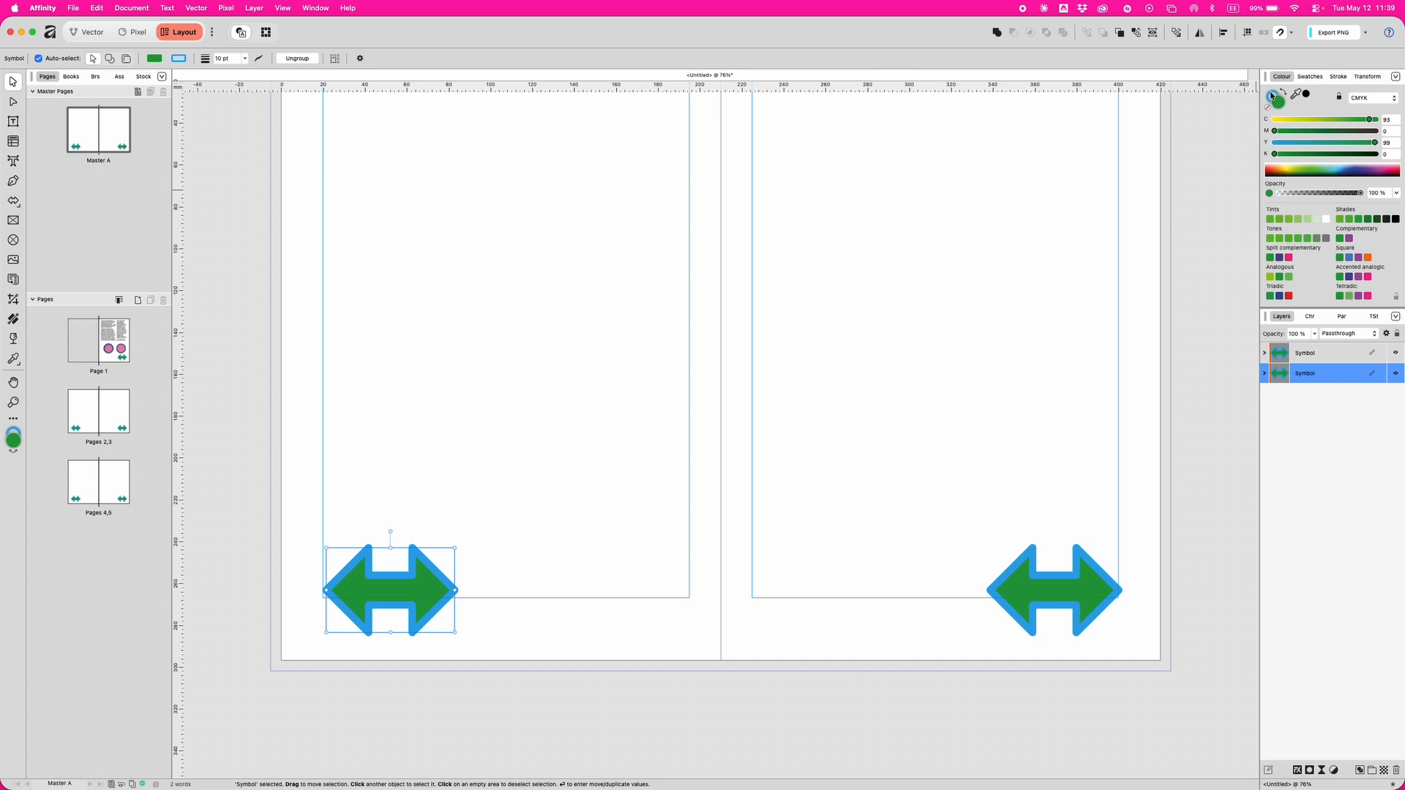
{"action": "left_click", "coordinate": [1274, 119]}
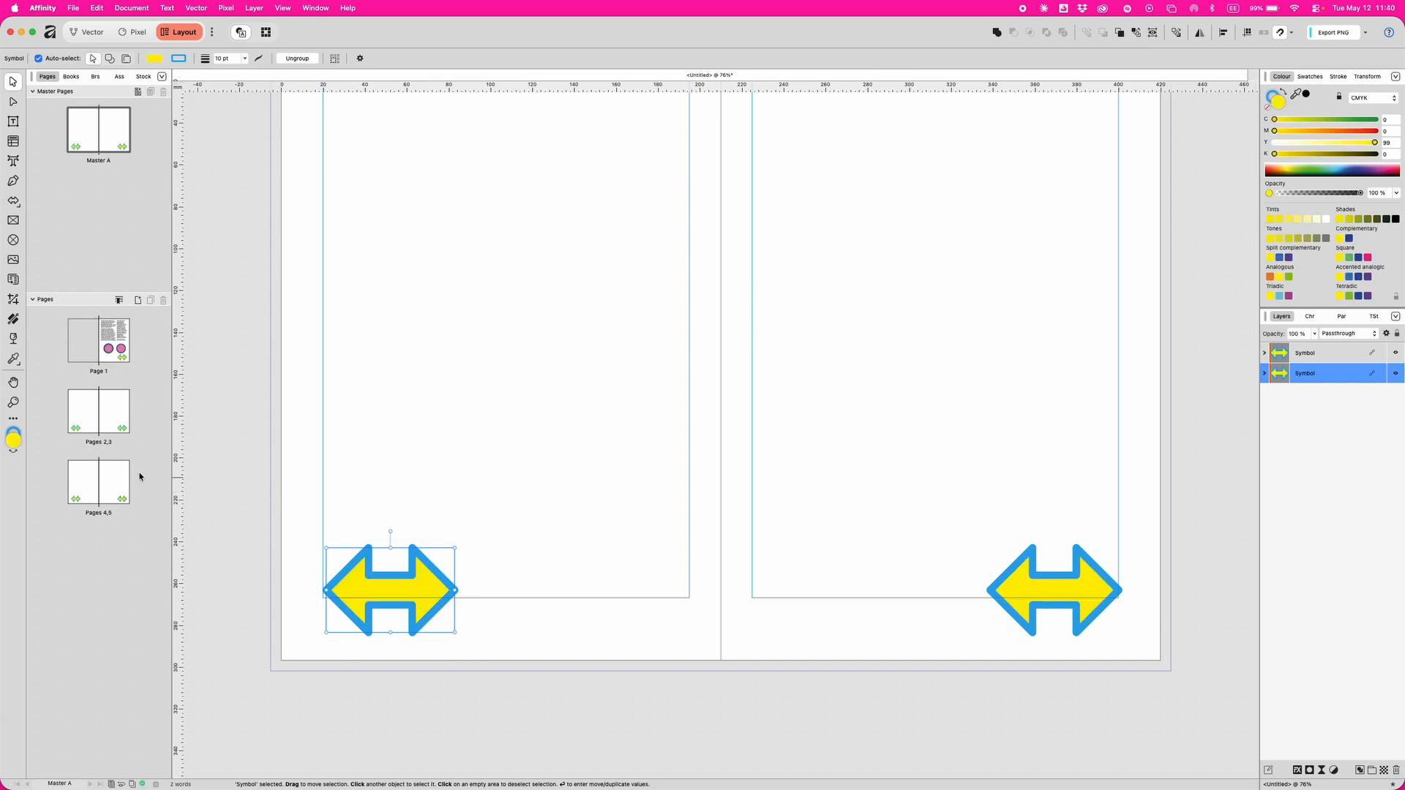
{"action": "double_click", "coordinate": [95, 412]}
{"action": "scroll", "coordinate": [688, 607], "scroll_direction": "down", "scroll_amount": 6}
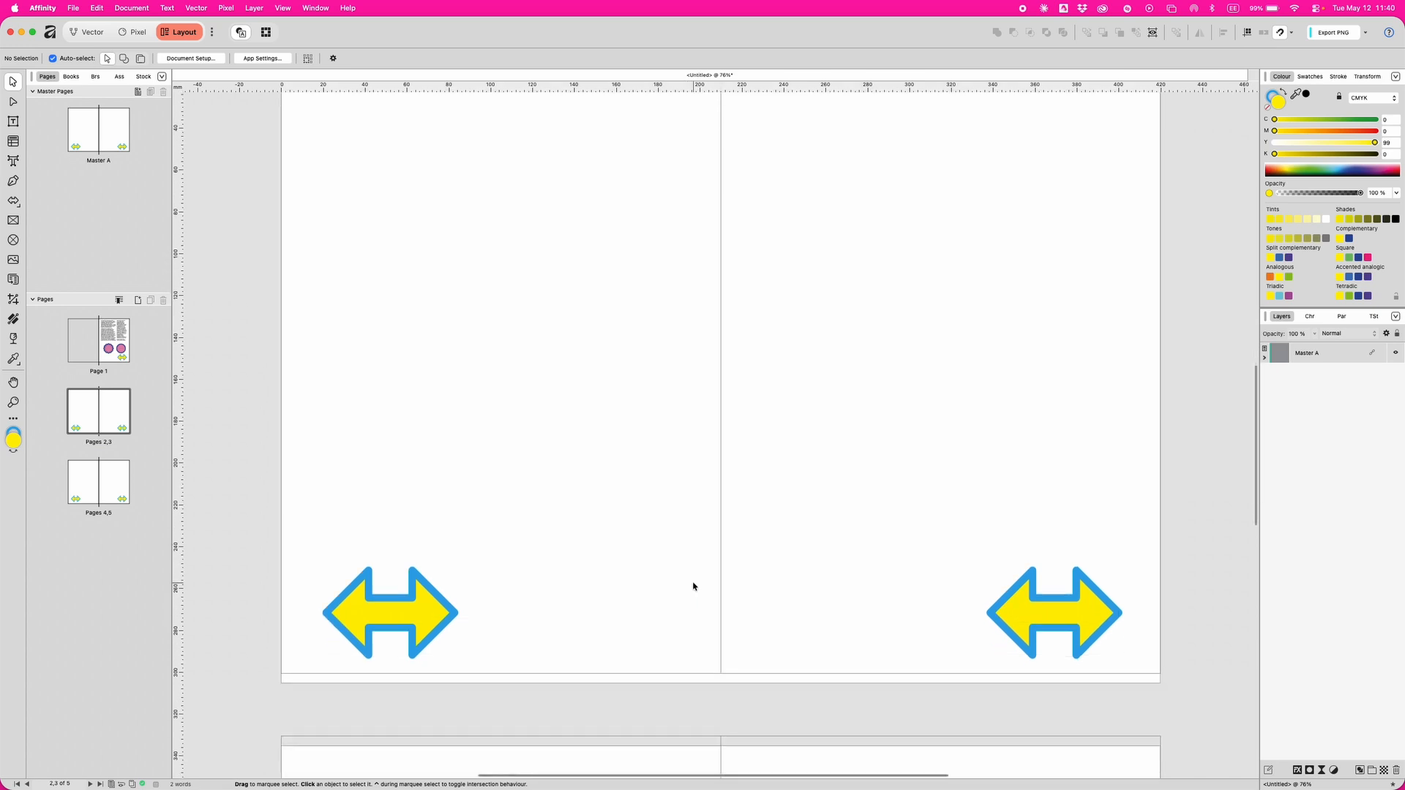
{"action": "scroll", "coordinate": [693, 585], "scroll_direction": "down", "scroll_amount": 5}
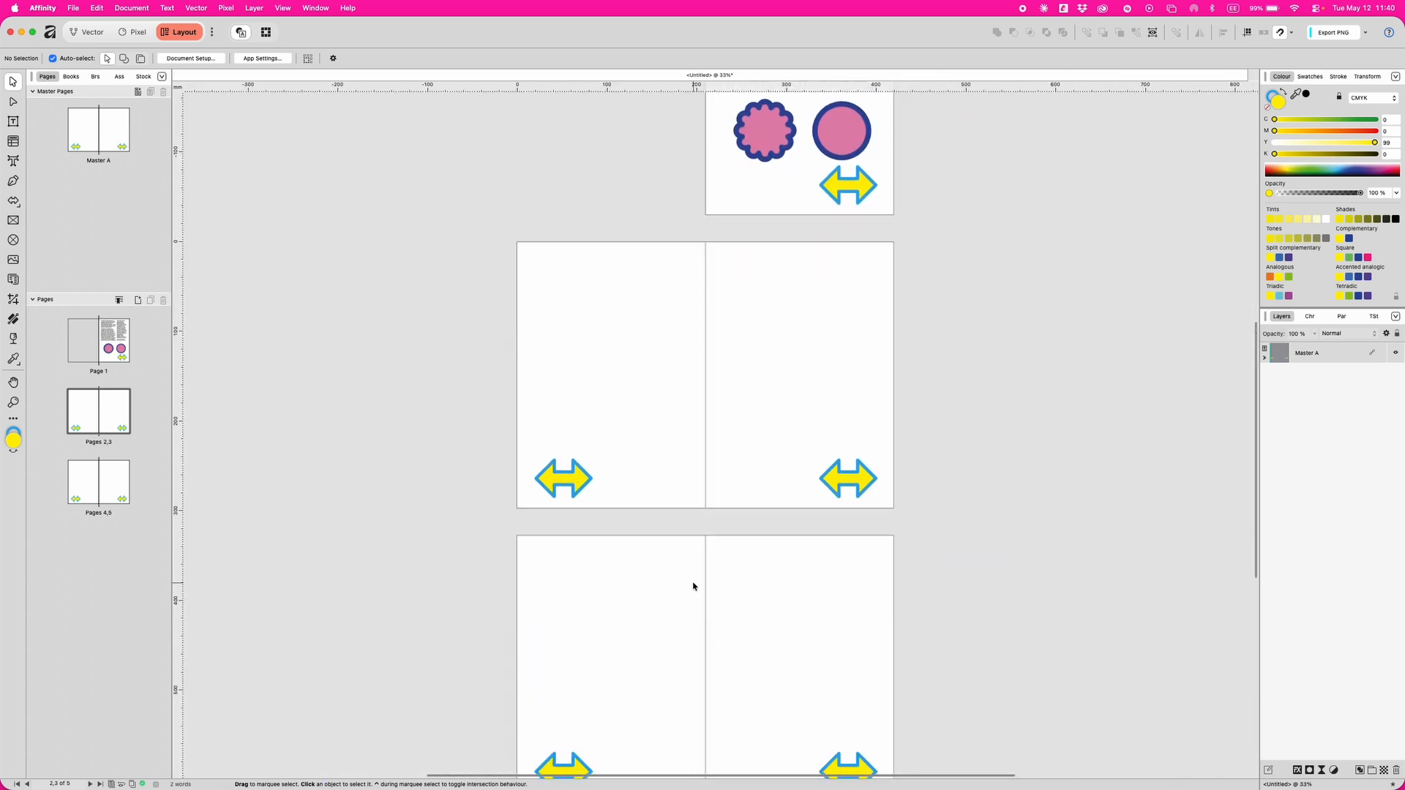
{"action": "scroll", "coordinate": [694, 586], "scroll_direction": "up", "scroll_amount": 2}
{"action": "scroll", "coordinate": [693, 586], "scroll_direction": "left", "scroll_amount": 1}
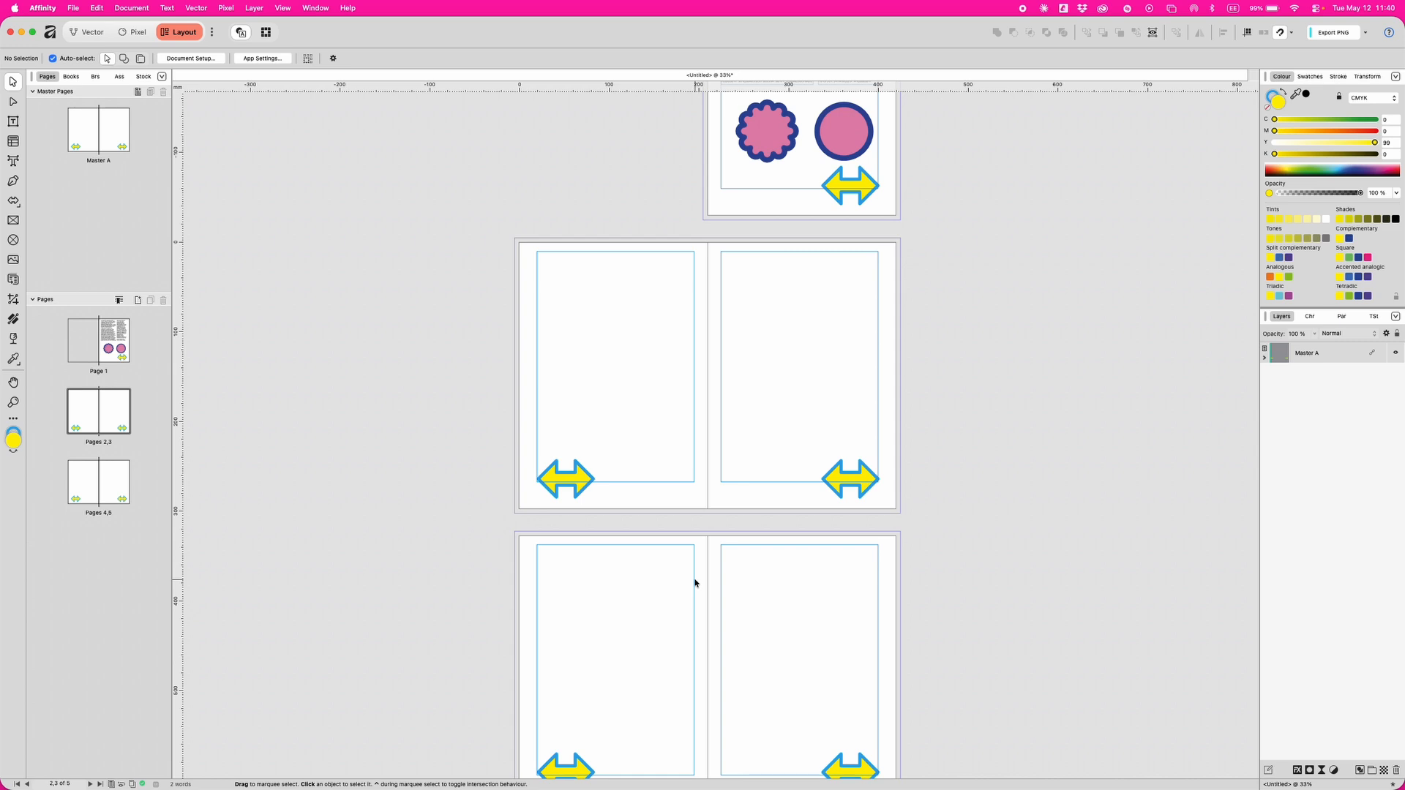
Step: Bring up the saved asset library of logos and illustrations
{"action": "left_click", "coordinate": [119, 76]}
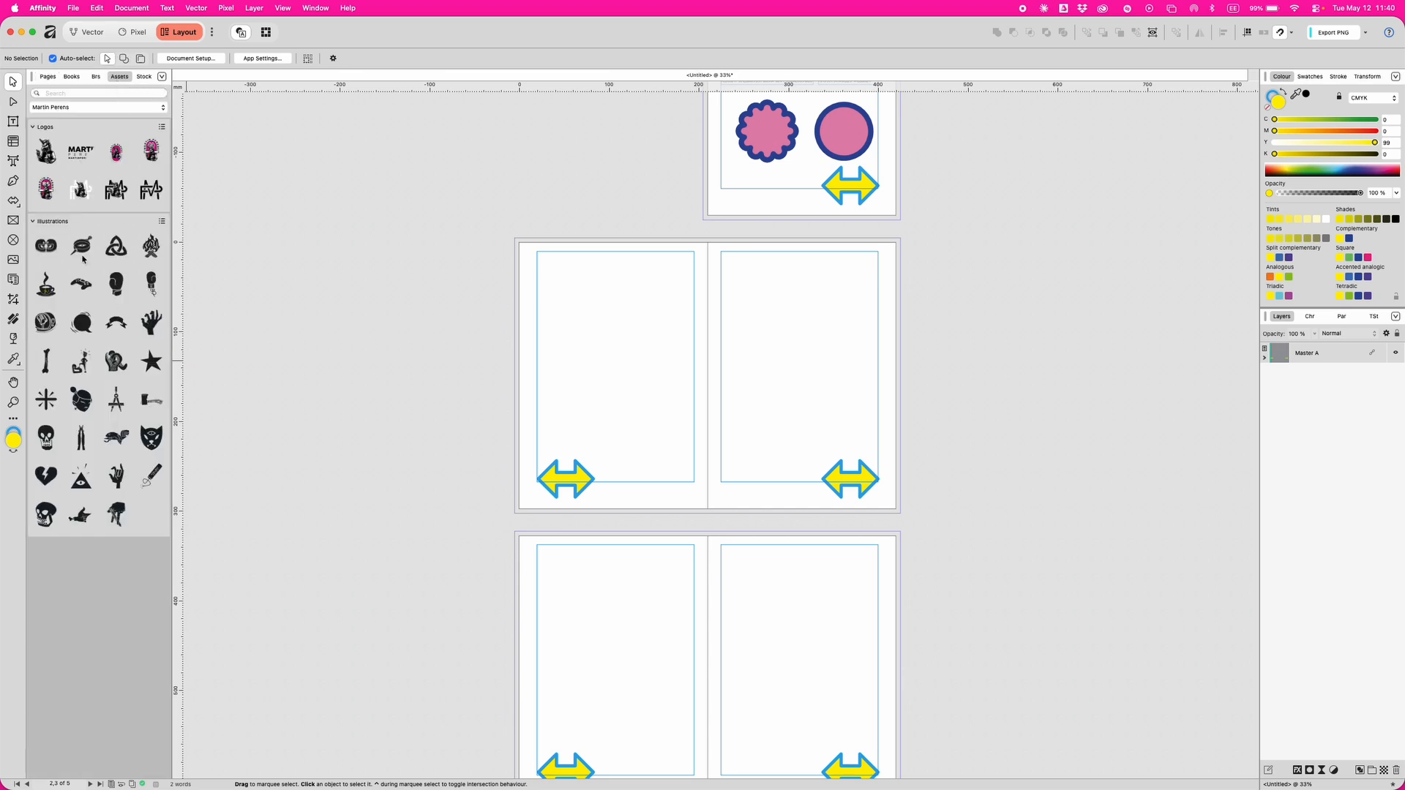
{"action": "left_click", "coordinate": [280, 8]}
{"action": "mouse_move", "coordinate": [315, 8]}
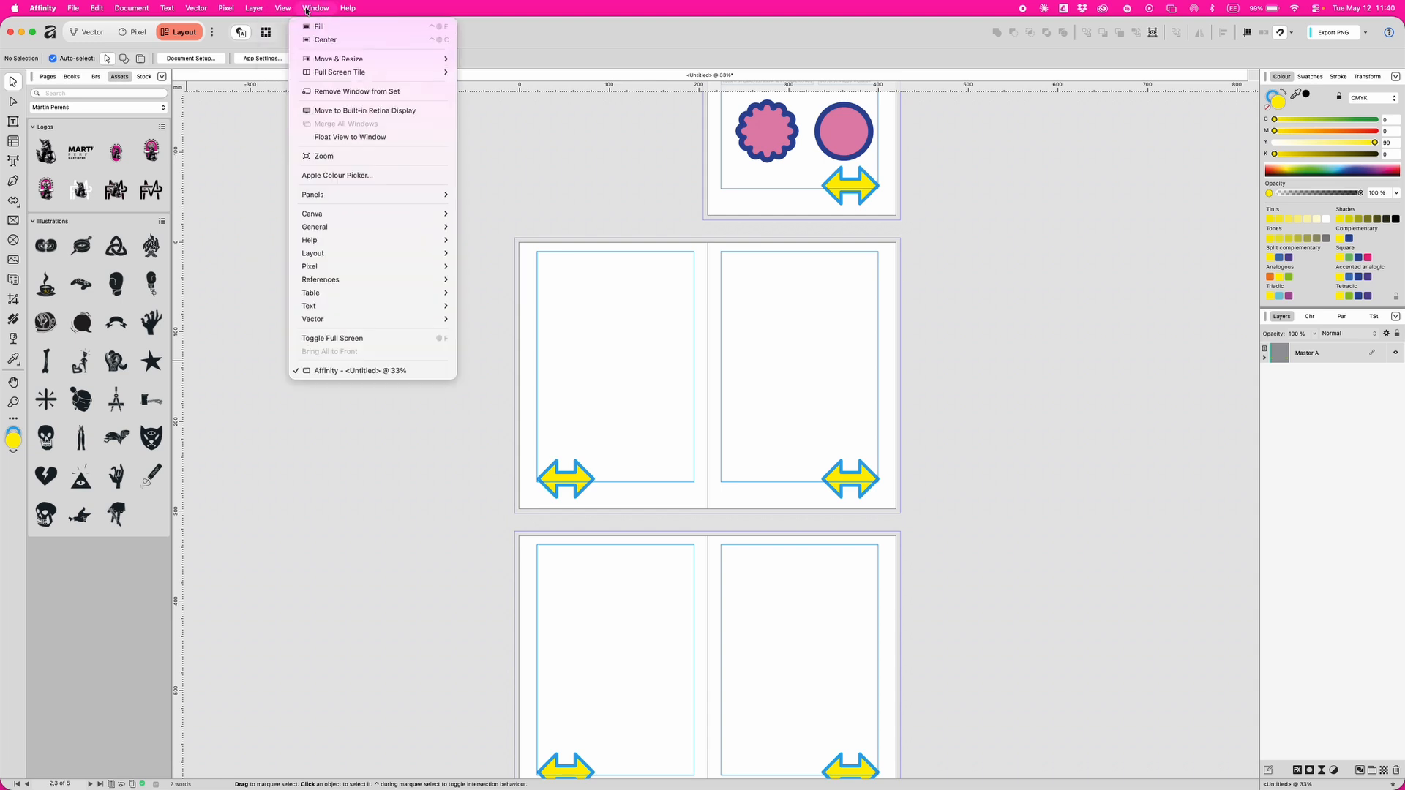
{"action": "mouse_move", "coordinate": [378, 228]}
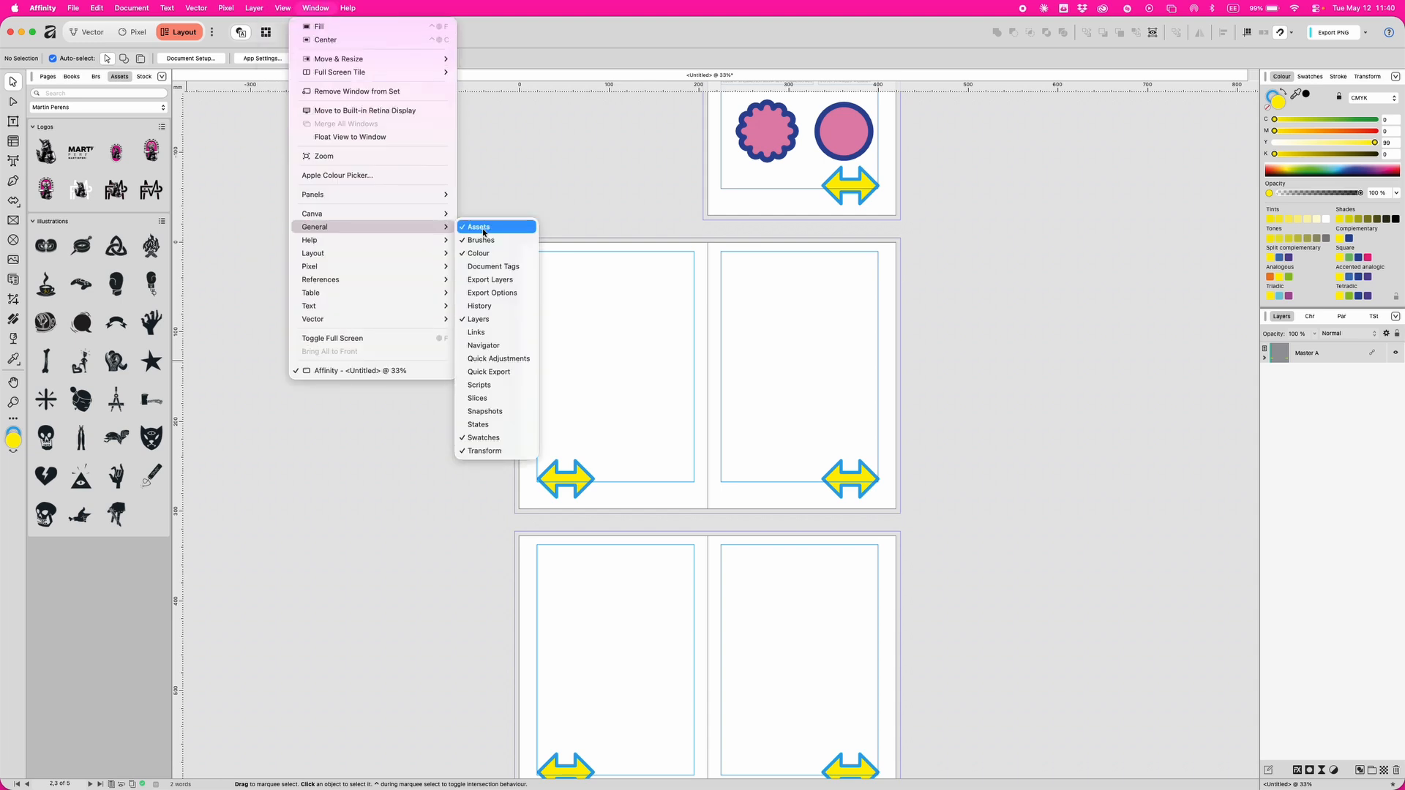
{"action": "left_click", "coordinate": [217, 187]}
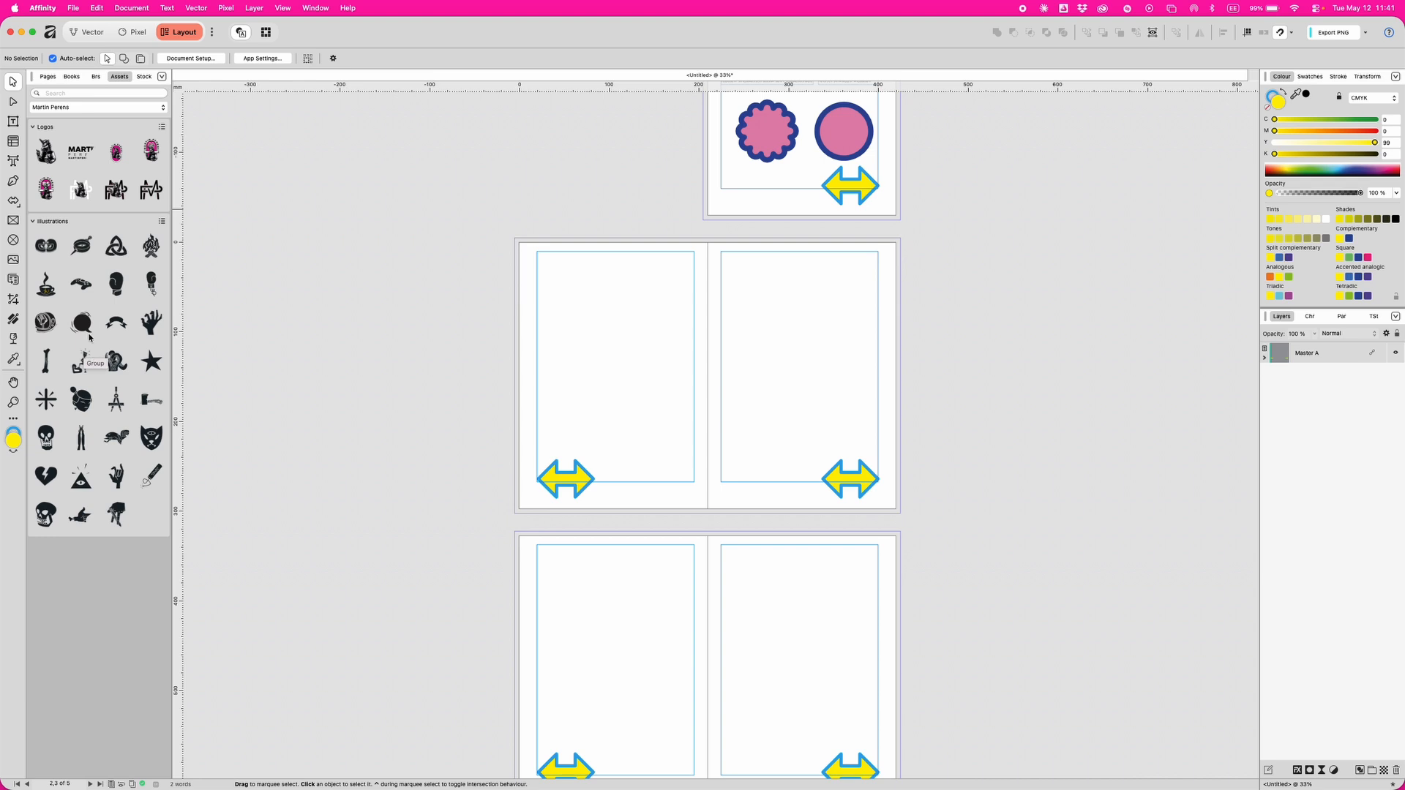
Step: Place the speech bubble asset on page 2, the woman's head on page 3 and the snake with dagger across pages 4 and 5
{"action": "left_click_drag", "start_coordinate": [90, 337], "coordinate": [608, 353]}
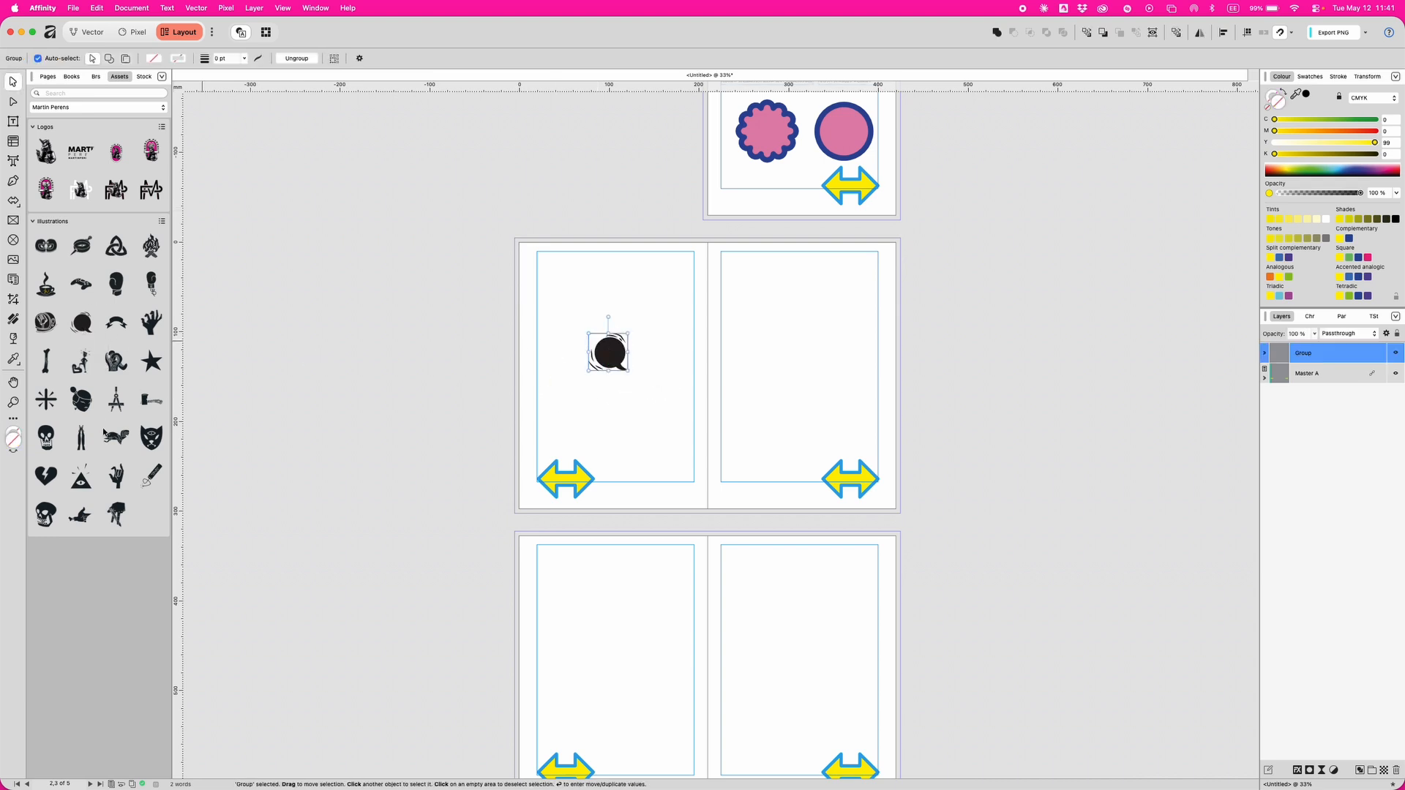
{"action": "left_click_drag", "start_coordinate": [82, 411], "coordinate": [774, 359]}
{"action": "left_click_drag", "start_coordinate": [118, 439], "coordinate": [679, 642]}
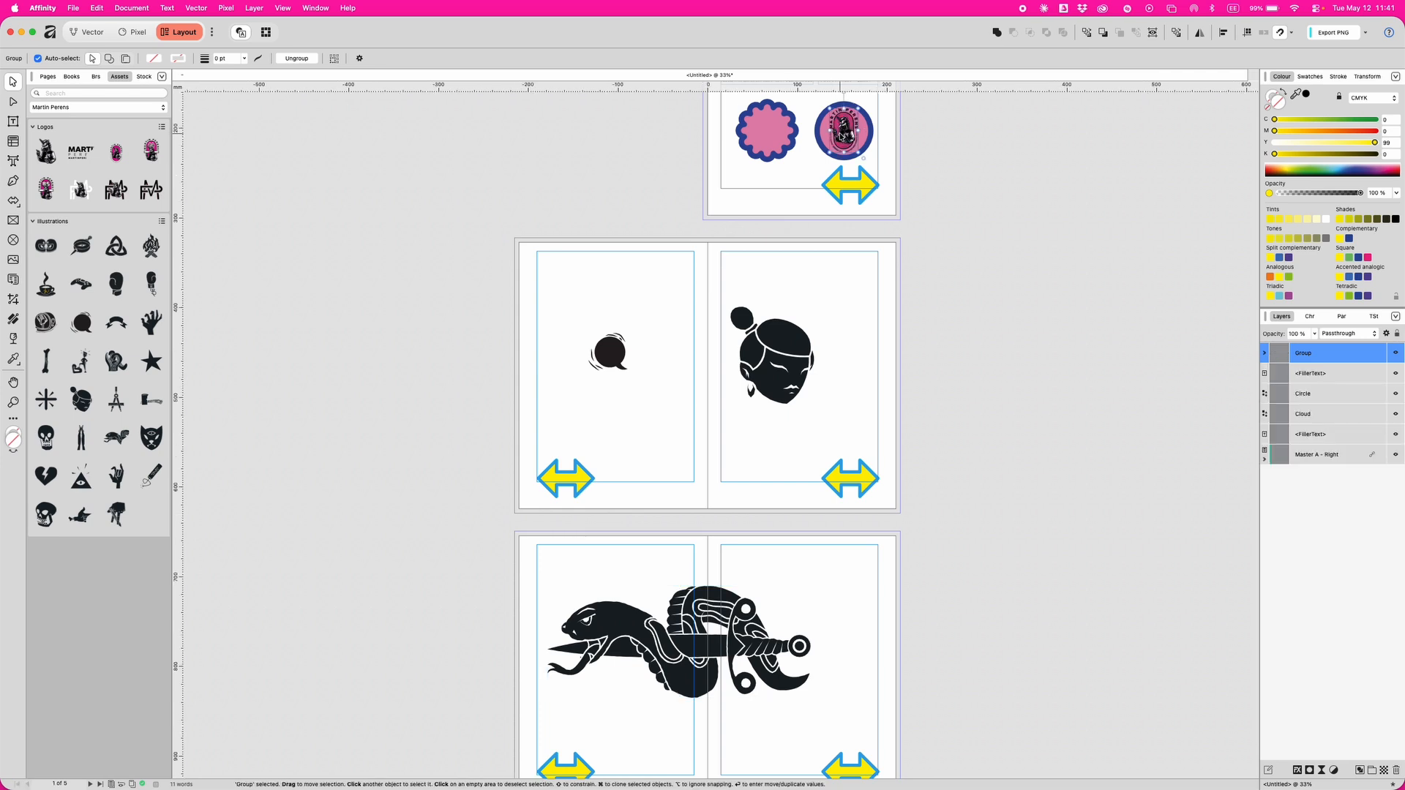
Step: Move the unicorn badge from page 1's circle to page 2 below the speech bubble, then try enlarging it and undo the resize
{"action": "left_click_drag", "start_coordinate": [841, 134], "coordinate": [644, 443]}
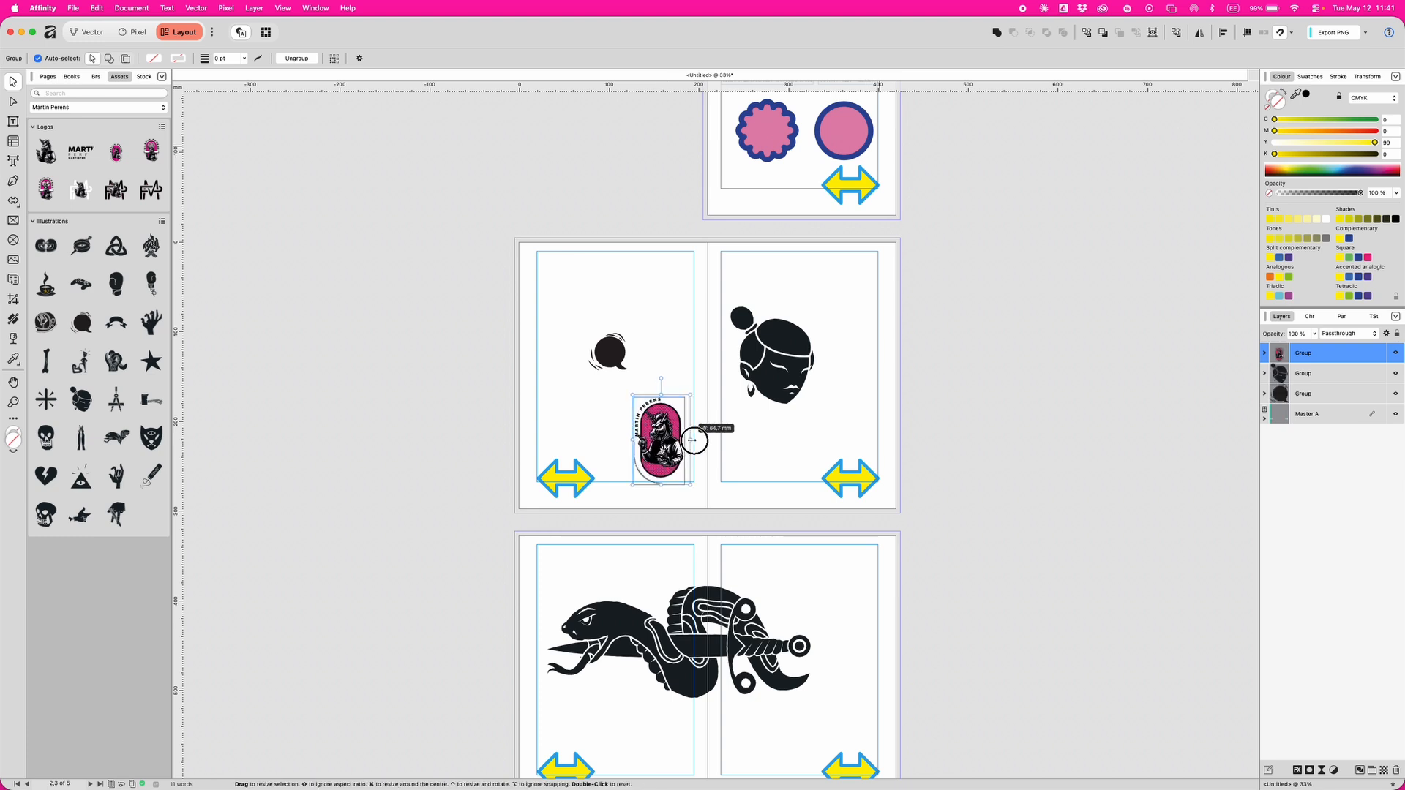
{"action": "left_click_drag", "start_coordinate": [748, 440], "coordinate": [753, 441]}
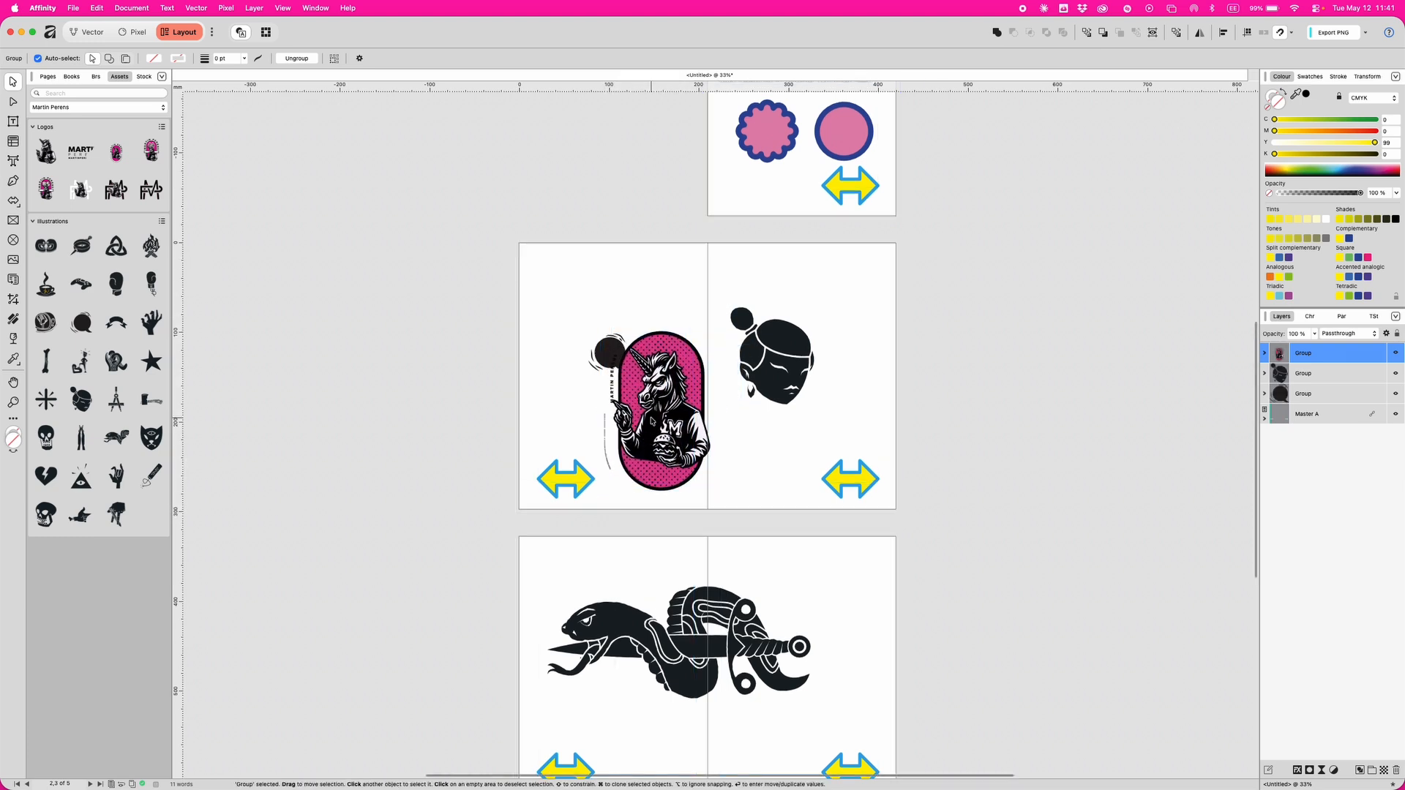
{"action": "key", "text": "super+z"}
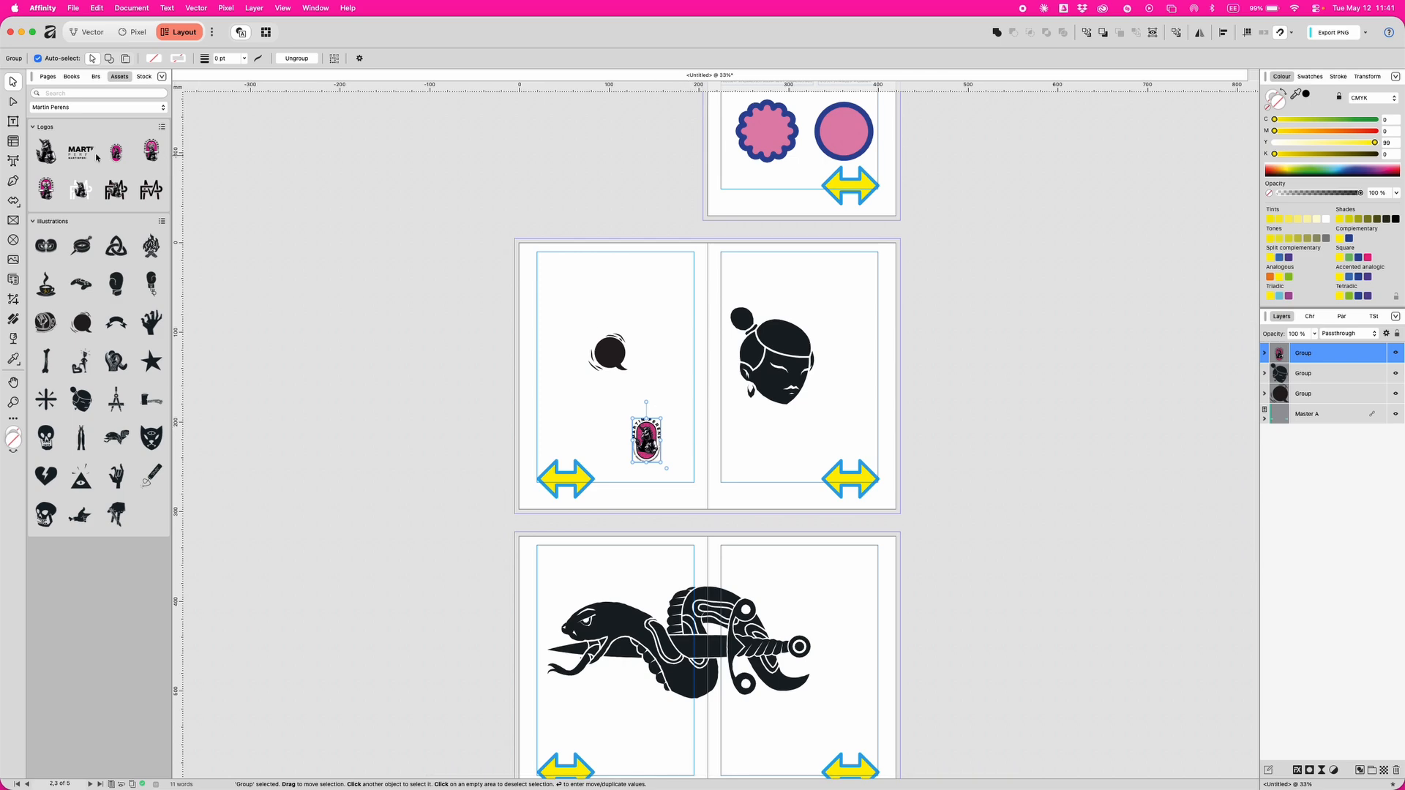